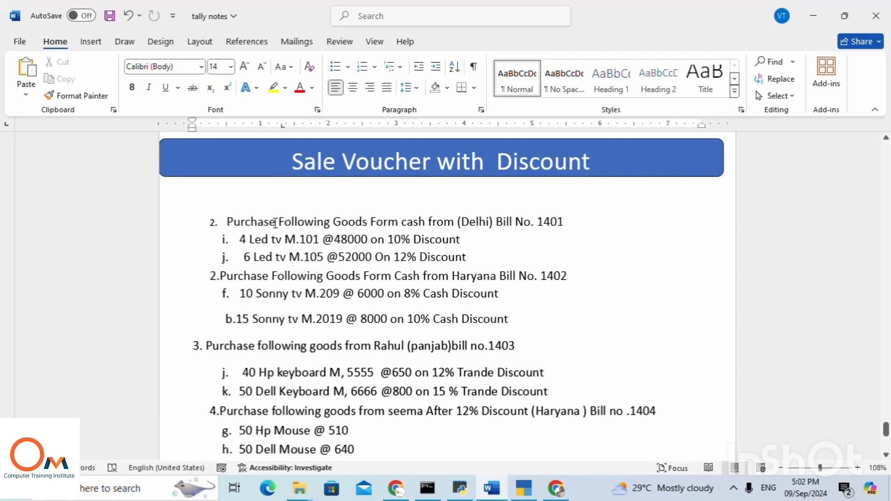
# - Replace the word "Purchase" with "sold" in the first and third transactions under Sale Voucher with Discount
pyautogui.moveTo(277, 223); pyautogui.dragTo(219, 228)
pyautogui.press('BackSpace')
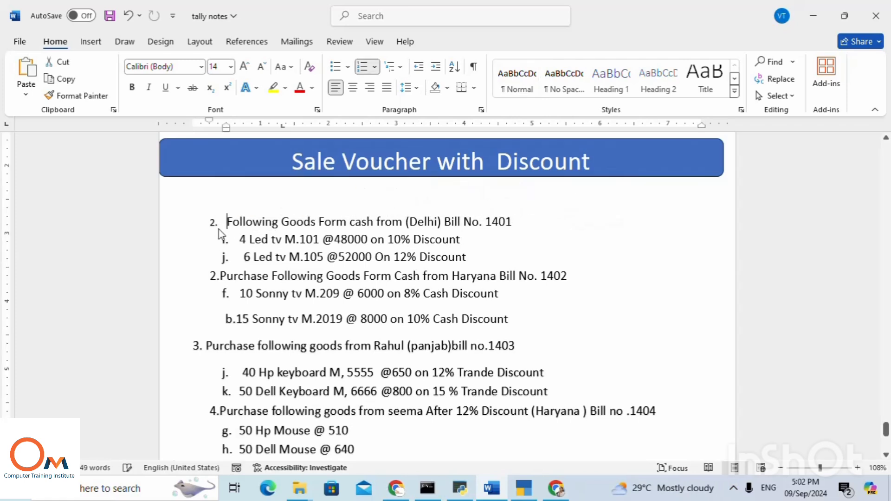
pyautogui.write('sold')
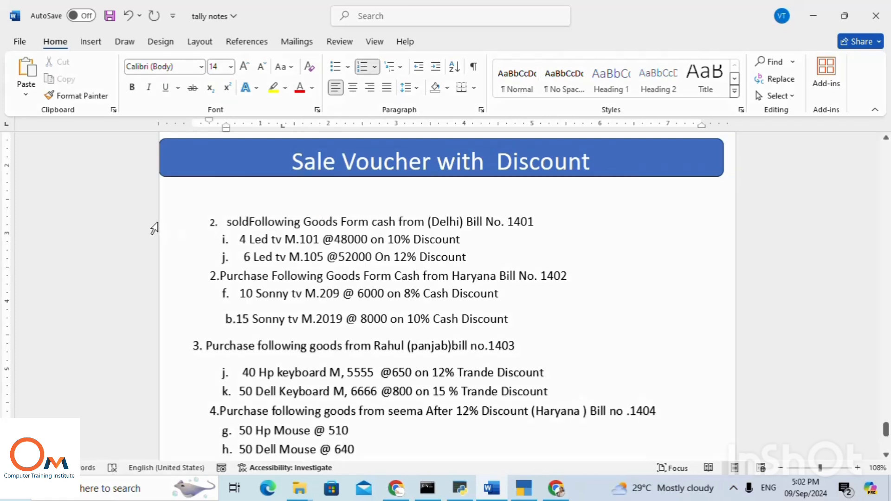
pyautogui.moveTo(256, 347); pyautogui.dragTo(205, 348)
pyautogui.press('BackSpace')
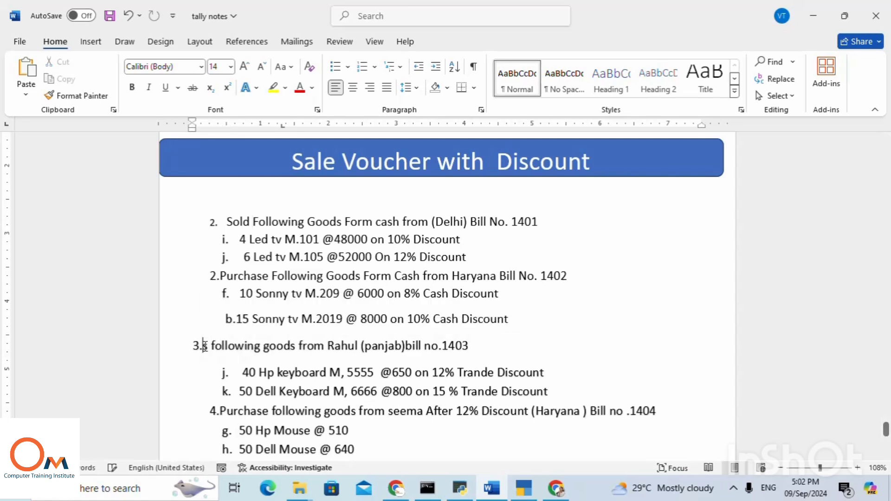
pyautogui.write('sold')
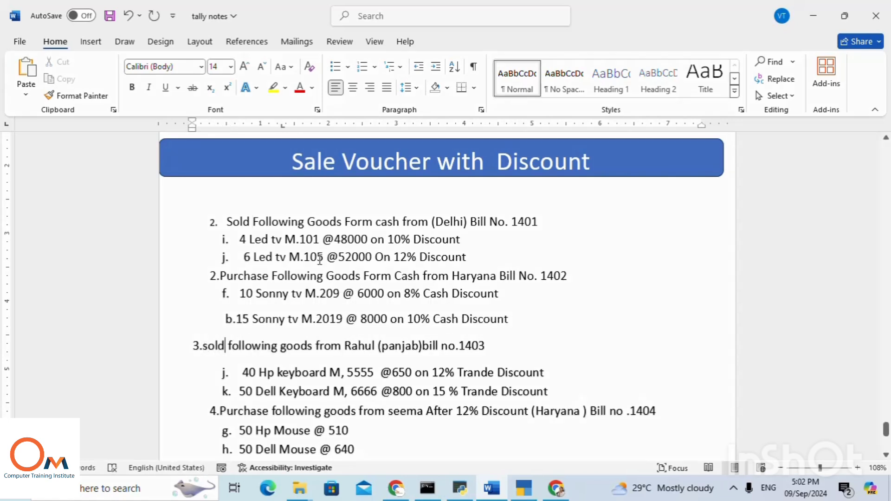
# - Replace "Purchase" with "sold" in the fourth transaction of the Sale Voucher with Discount section
pyautogui.scroll(-2, 205, 348)
pyautogui.moveTo(268, 347); pyautogui.dragTo(222, 351)
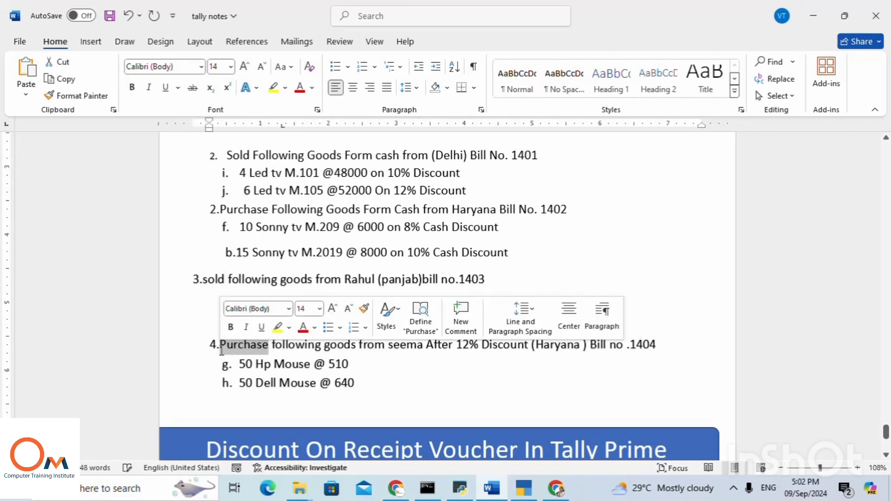
pyautogui.press('BackSpace')
pyautogui.write('sold')
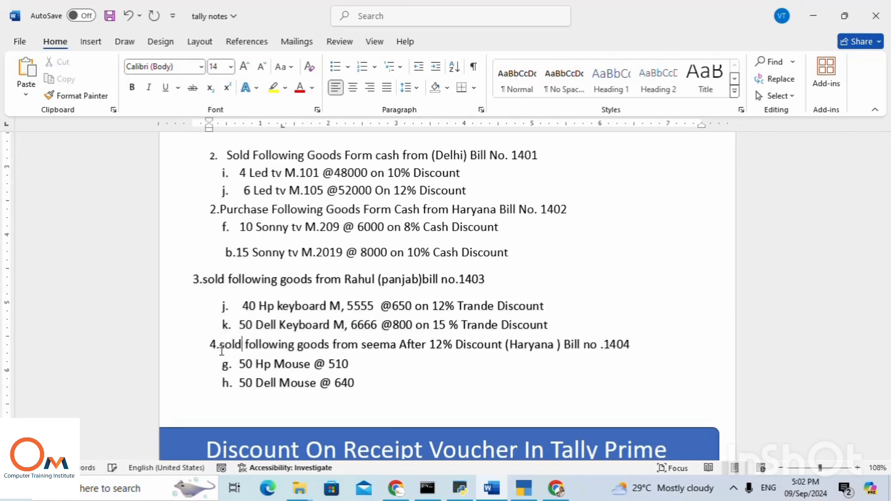
# - Compare the sales with the purchase transactions and set the Hp Mouse quantity to 30 in the fourth sale transaction
pyautogui.scroll(1, 340, 277)
pyautogui.scroll(10, 340, 277)
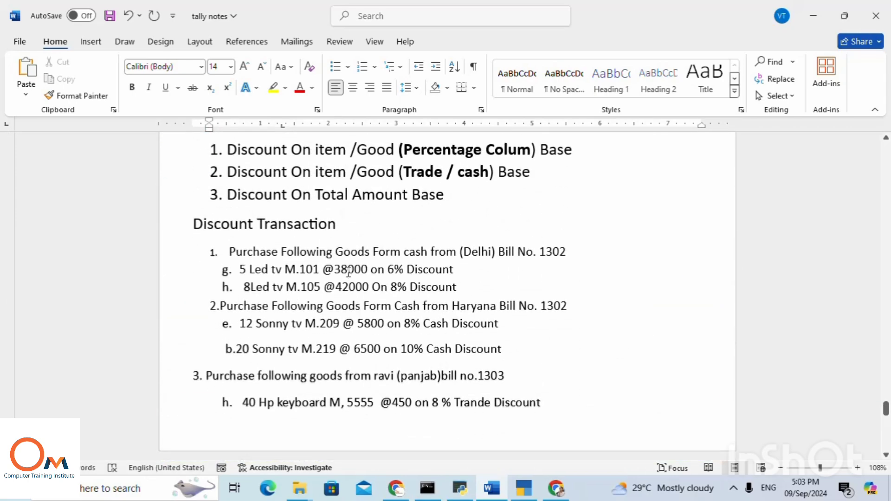
pyautogui.scroll(-13, 351, 273)
pyautogui.scroll(-5, 349, 272)
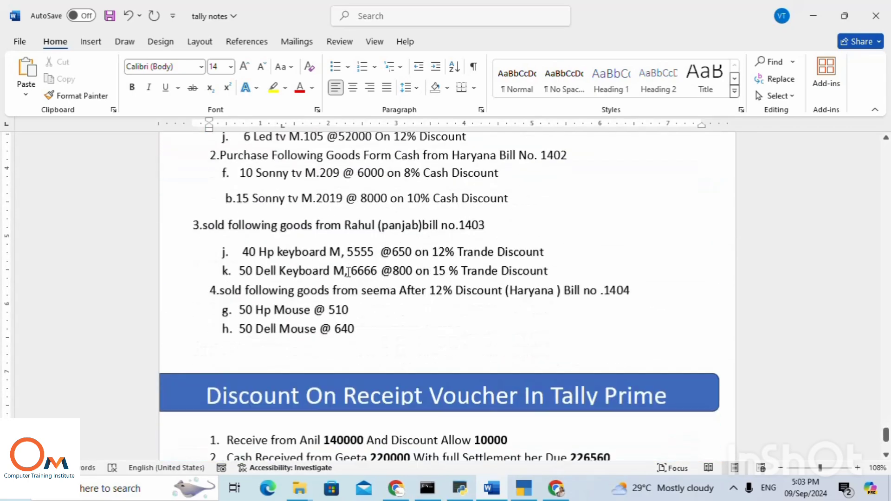
pyautogui.scroll(8, 347, 273)
pyautogui.scroll(-8, 347, 273)
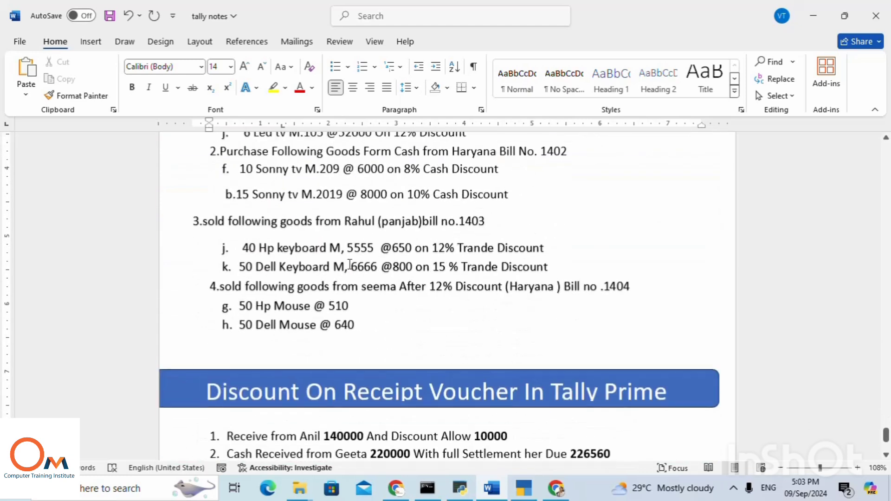
pyautogui.click(240, 297)
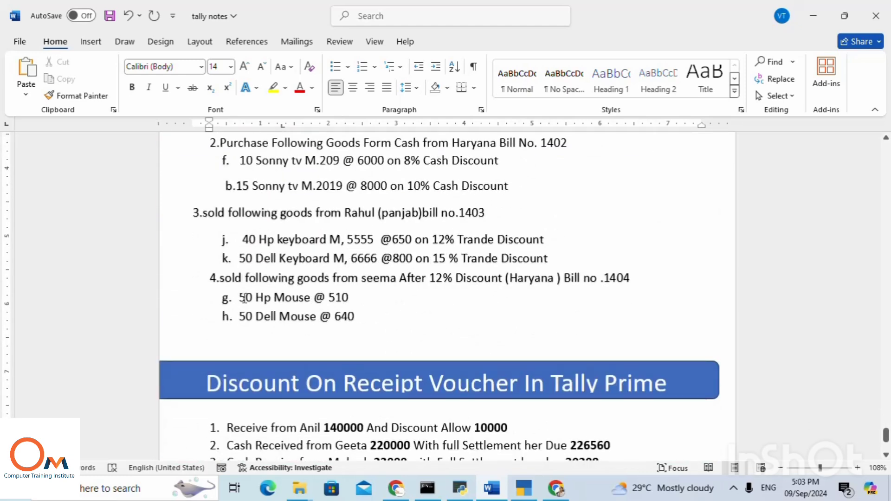
pyautogui.press('Delete')
pyautogui.press('Delete')
pyautogui.write('30')
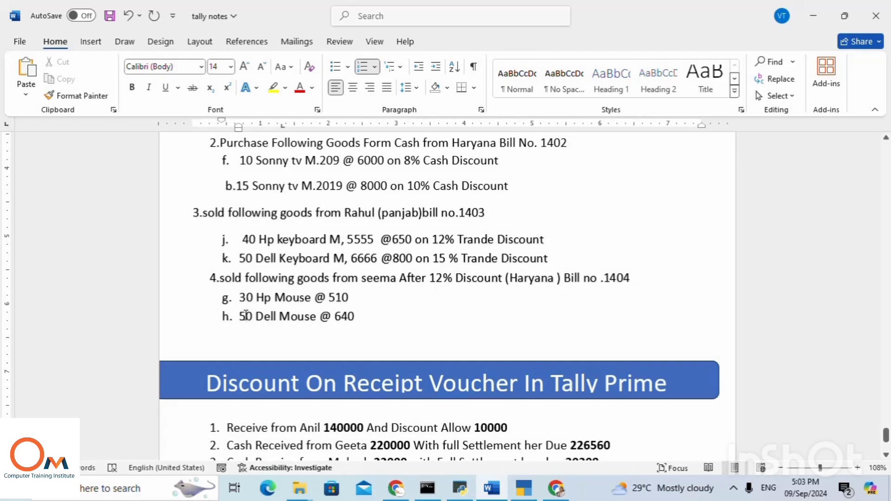
# - Set the Dell Mouse quantity to 40 in the fourth sale transaction
pyautogui.click(246, 316)
pyautogui.press('BackSpace')
pyautogui.press('Delete')
pyautogui.write('40')
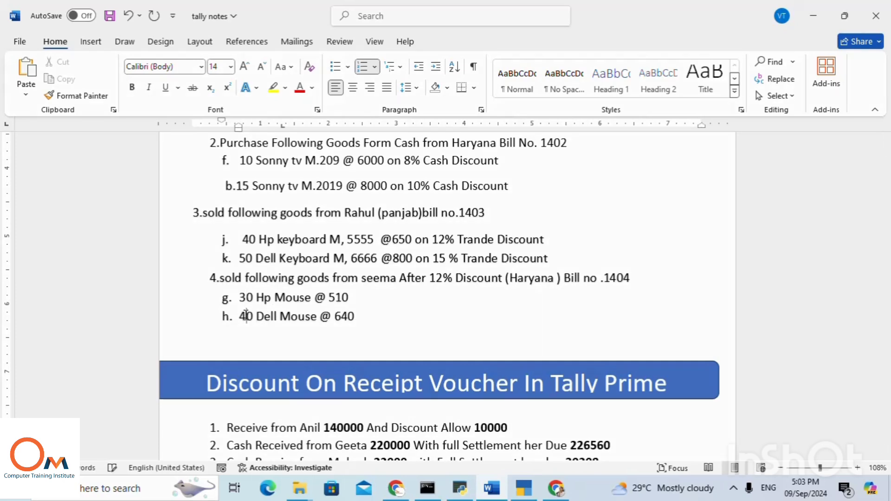
# - Check the purchased quantities, and in the third sale transaction set the Hp keyboard quantity to 30 and the Dell Keyboard quantity to 40
pyautogui.scroll(3, 254, 256)
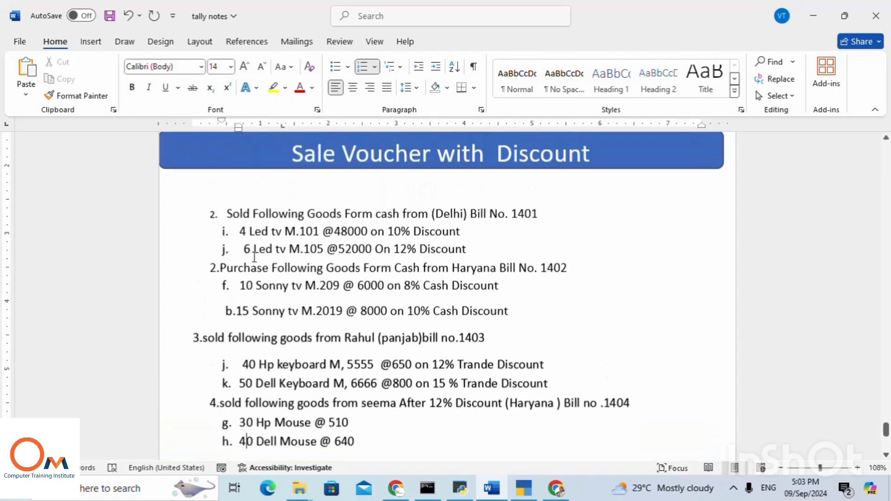
pyautogui.scroll(10, 254, 257)
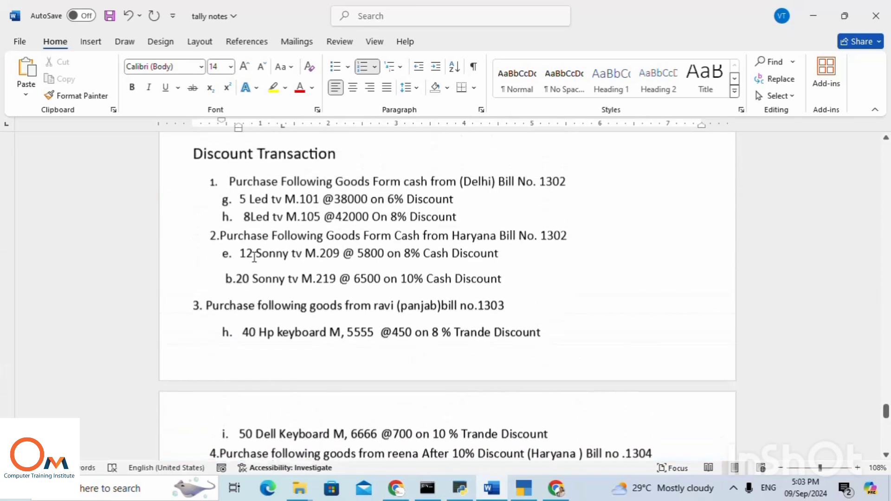
pyautogui.scroll(-2, 239, 364)
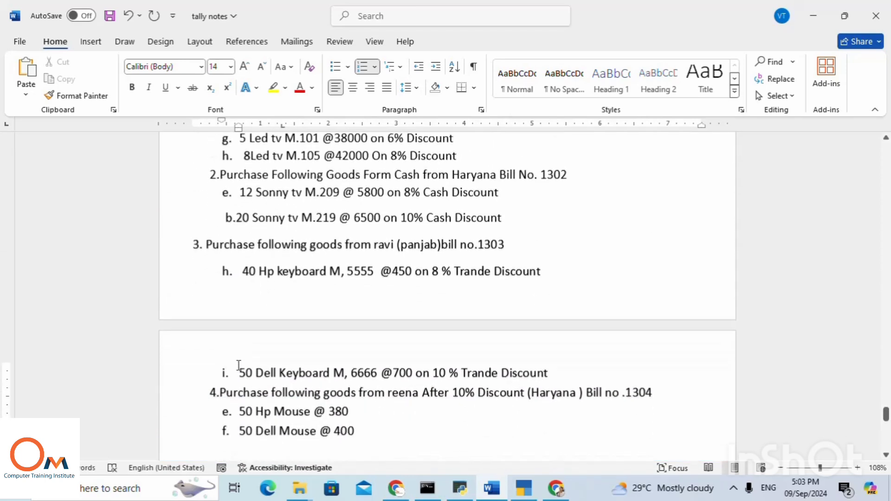
pyautogui.scroll(-4, 239, 364)
pyautogui.scroll(-4, 238, 365)
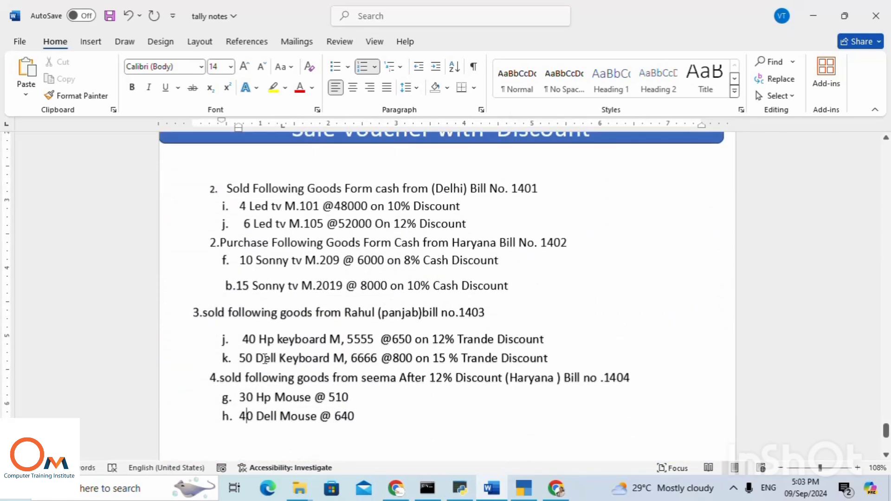
pyautogui.click(249, 338)
pyautogui.press('BackSpace')
pyautogui.write('3')
pyautogui.click(247, 359)
pyautogui.press('BackSpace')
pyautogui.write('4')
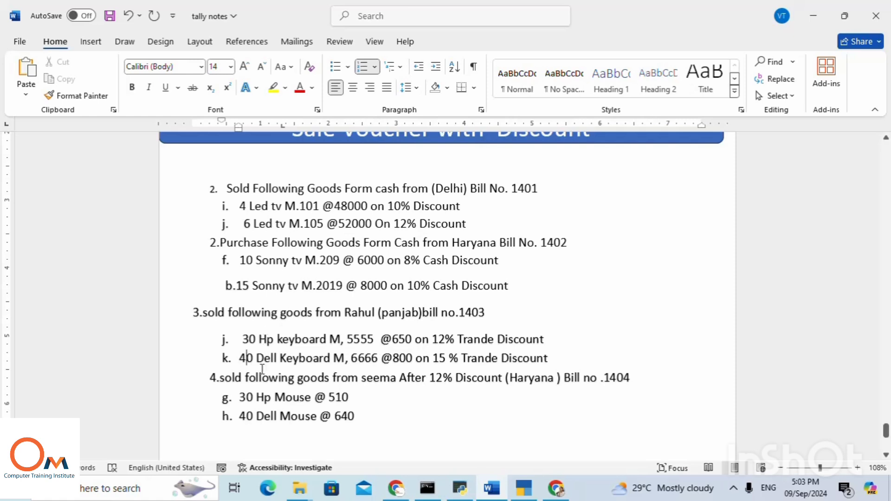
# - Switch to TallyPrime and start a new Sales voucher
pyautogui.scroll(-1, 262, 370)
pyautogui.scroll(3, 391, 192)
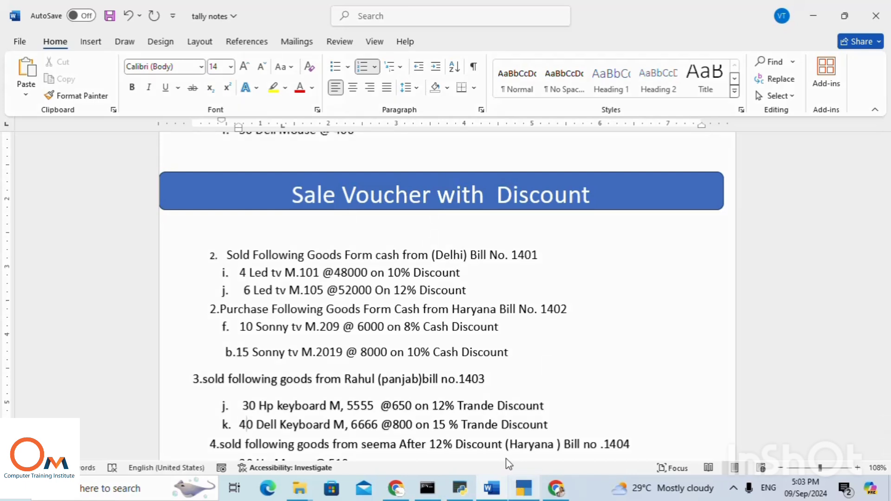
pyautogui.moveTo(506, 449)
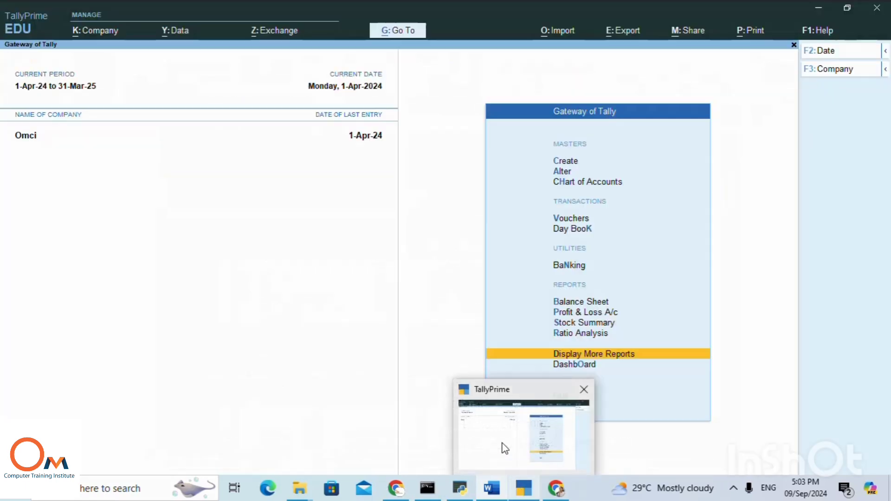
pyautogui.click(534, 413)
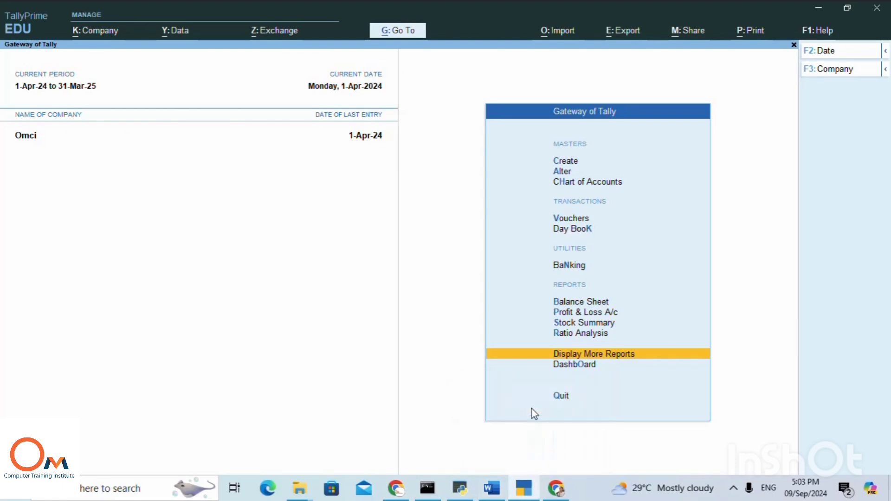
pyautogui.click(562, 218)
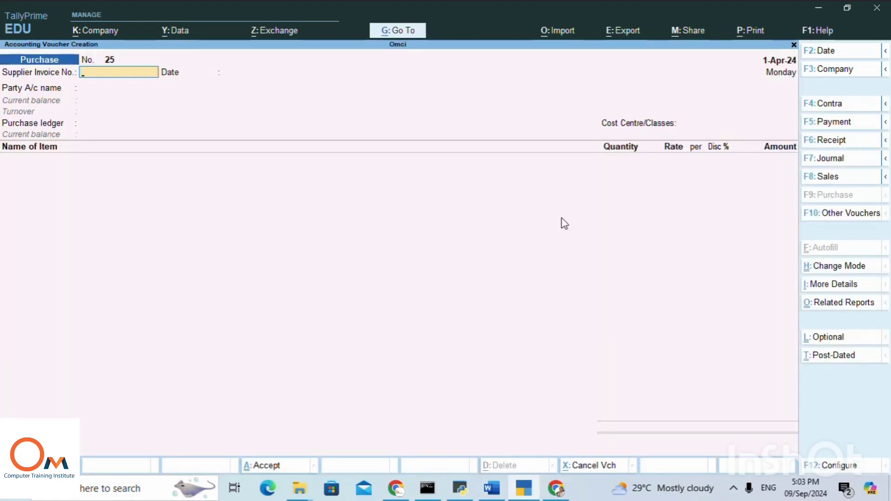
pyautogui.click(838, 179)
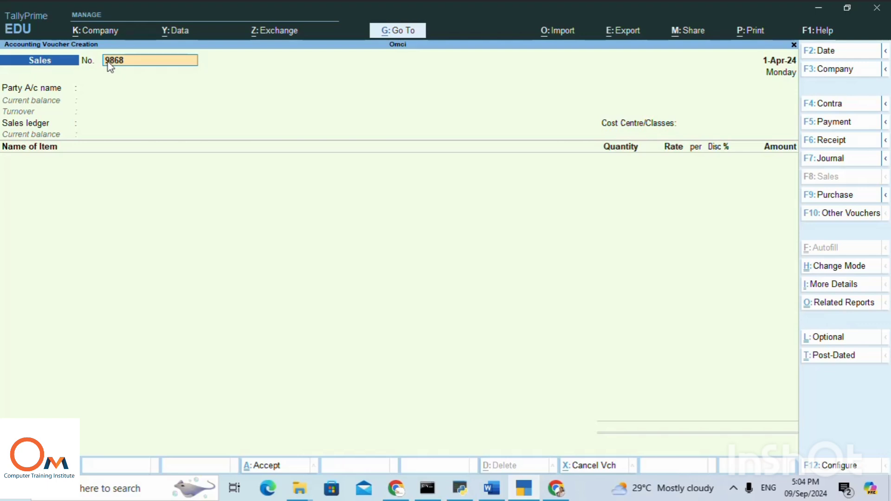
# - Abandon the Sales voucher and open the list of voucher types for alteration
pyautogui.press('BackSpace')
pyautogui.press('Escape')
pyautogui.press('y')
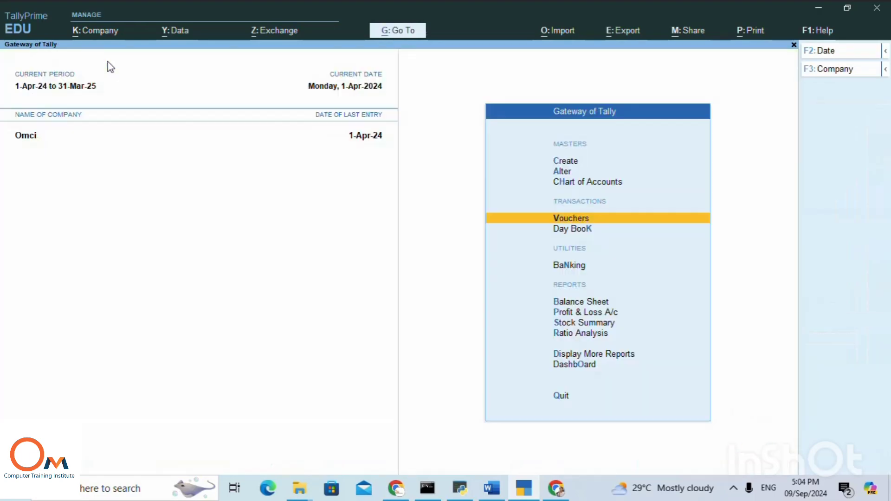
pyautogui.press('Up')
pyautogui.press('Up')
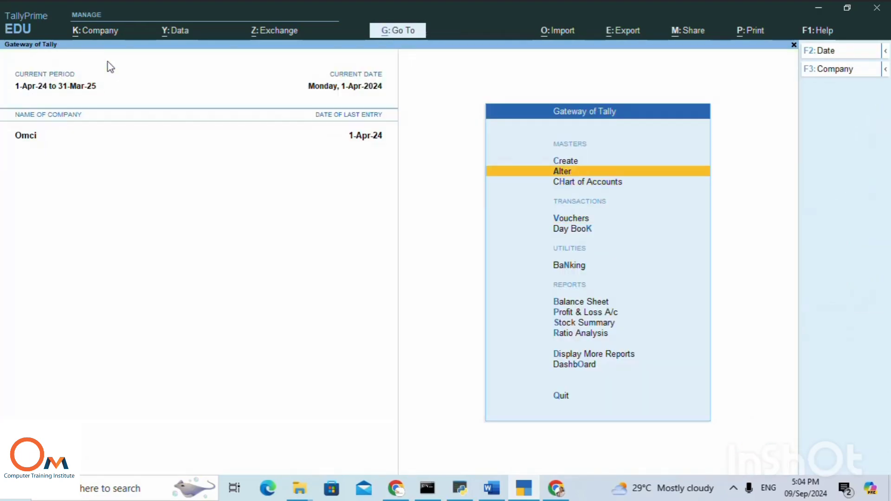
pyautogui.press('Return')
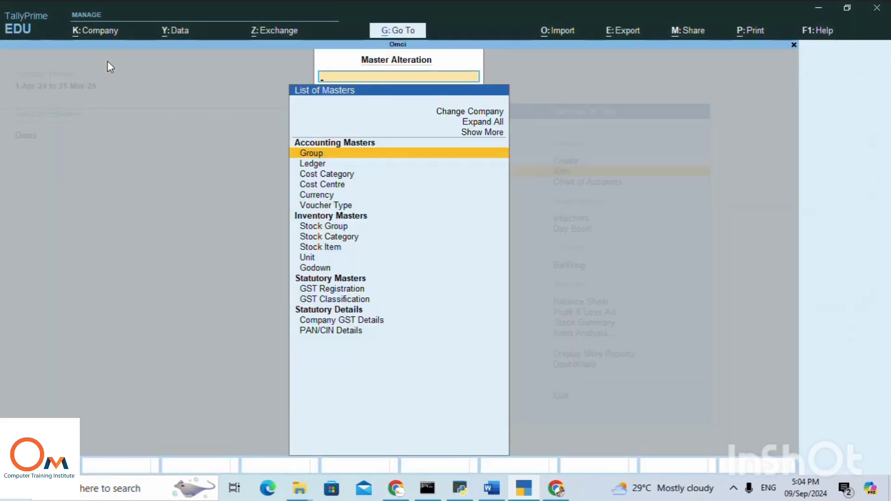
pyautogui.press('Down')
pyautogui.press('Down')
pyautogui.press('Down')
pyautogui.press('Down')
pyautogui.press('Down')
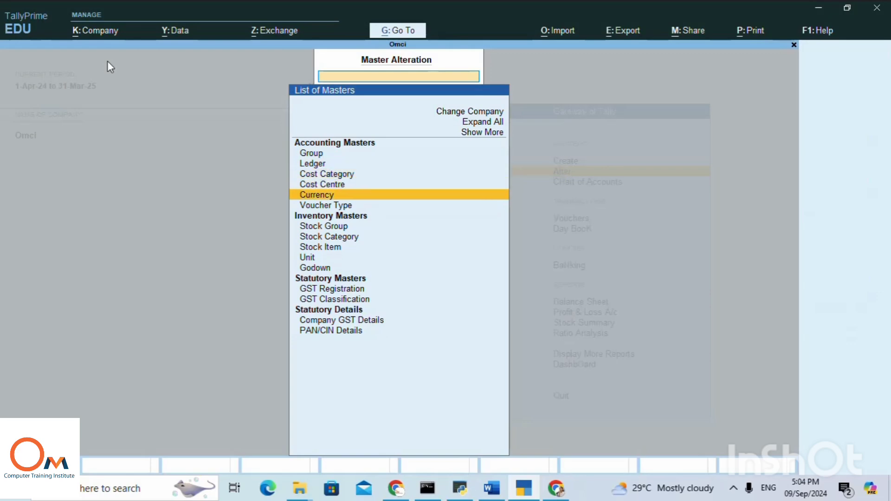
pyautogui.press('Return')
# - Examine the Method of Voucher Numbering setting of the Sales voucher type, and leave the alteration without saving
pyautogui.press('Down')
pyautogui.press('Down')
pyautogui.press('Down')
pyautogui.press('Down')
pyautogui.press('Down')
pyautogui.press('Down')
pyautogui.press('Down')
pyautogui.press('Down')
pyautogui.press('Down')
pyautogui.press('Down')
pyautogui.press('Down')
pyautogui.press('Down')
pyautogui.press('Down')
pyautogui.press('Down')
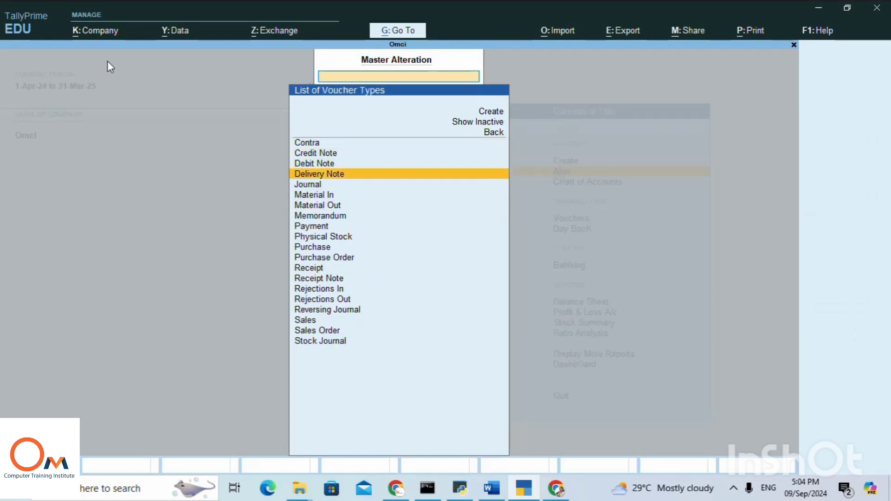
pyautogui.press('Down')
pyautogui.press('Down')
pyautogui.press('Down')
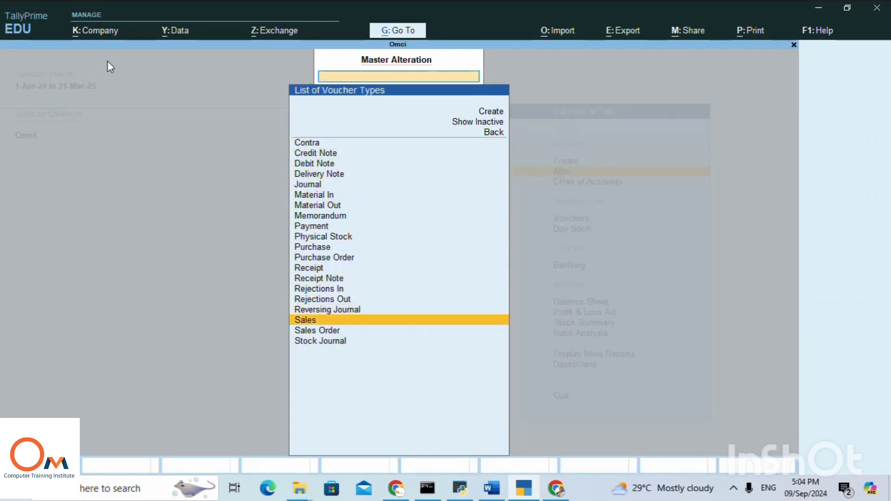
pyautogui.press('Return')
pyautogui.press('Return')
pyautogui.press('Return')
pyautogui.press('Return')
pyautogui.press('Return')
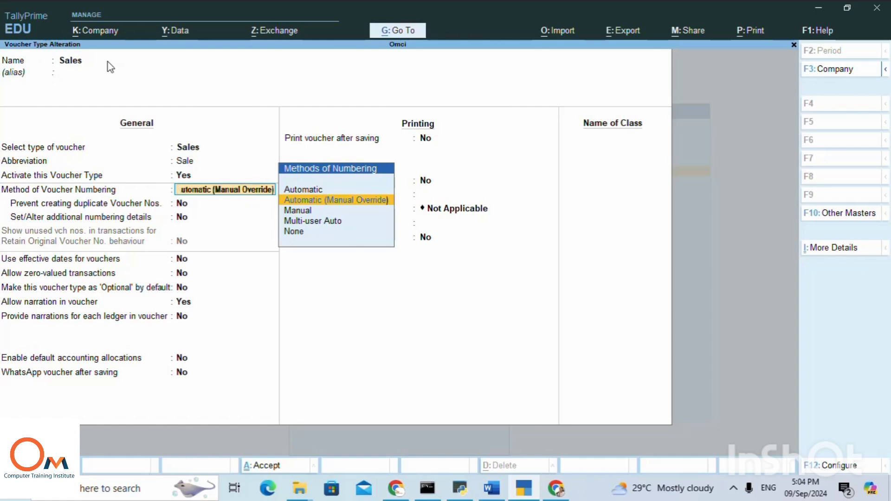
pyautogui.press('Escape')
pyautogui.press('Escape')
pyautogui.press('y')
pyautogui.press('Escape')
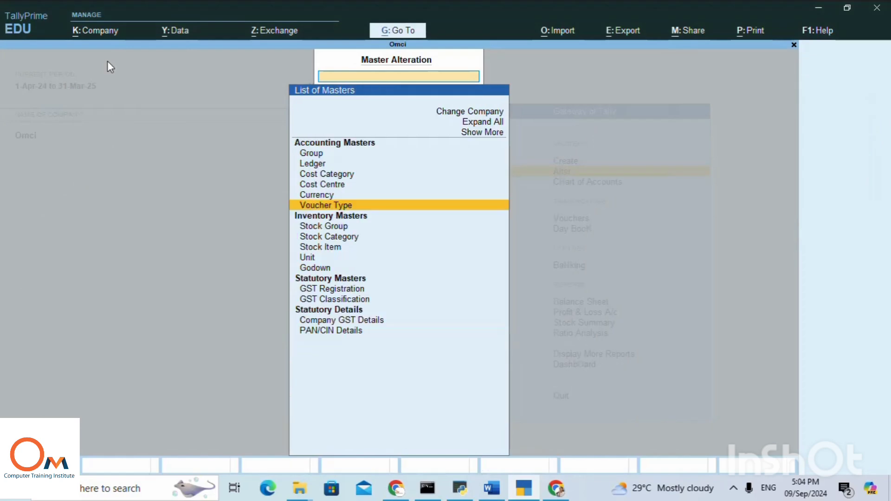
pyautogui.press('Escape')
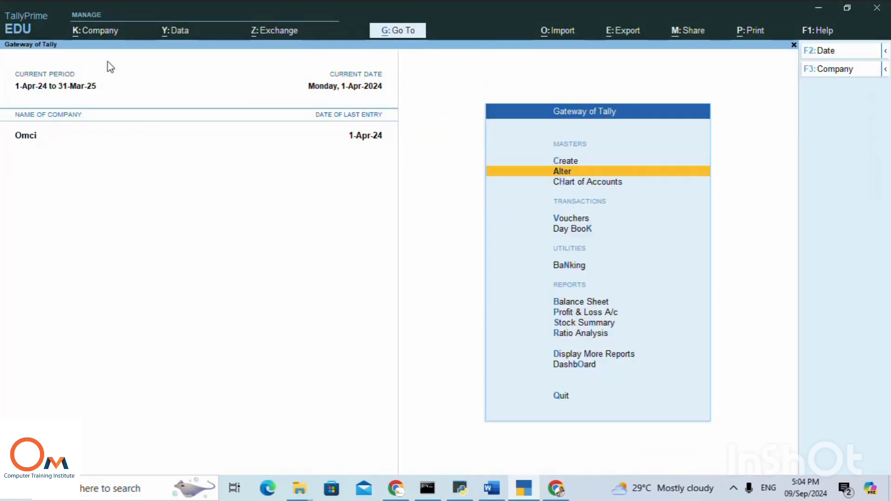
# - Start a new Sales voucher again and clear its prefilled voucher number
pyautogui.press('Down')
pyautogui.press('Down')
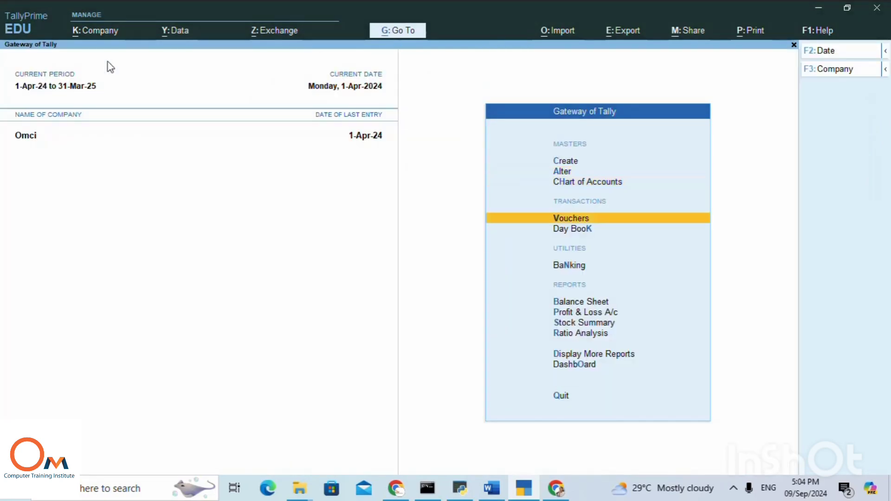
pyautogui.press('Return')
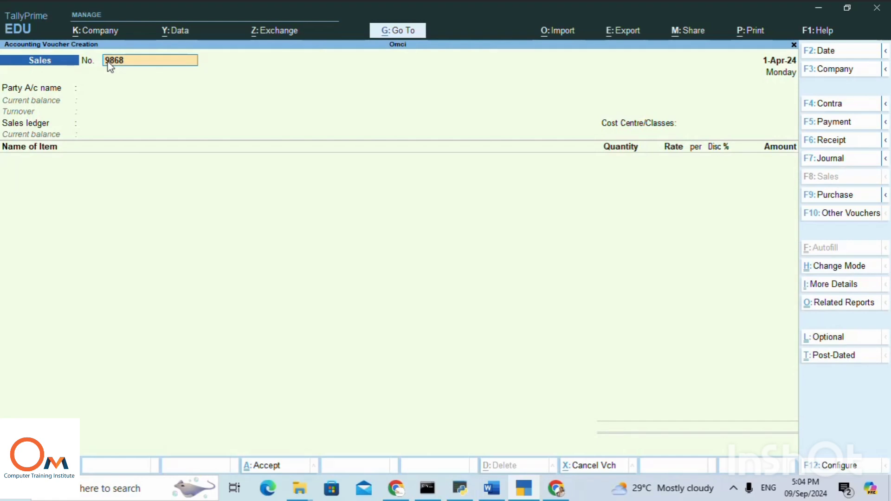
pyautogui.press('Delete')
pyautogui.press('Delete')
pyautogui.press('Delete')
pyautogui.press('Delete')
# - Check the first sale transaction's bill number in the Word notes and return to the Sales voucher in TallyPrime
pyautogui.click(492, 488)
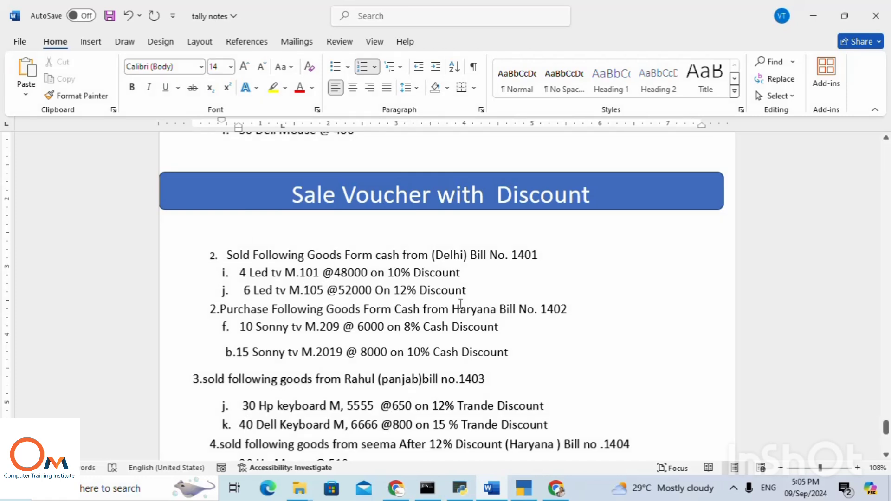
pyautogui.click(525, 493)
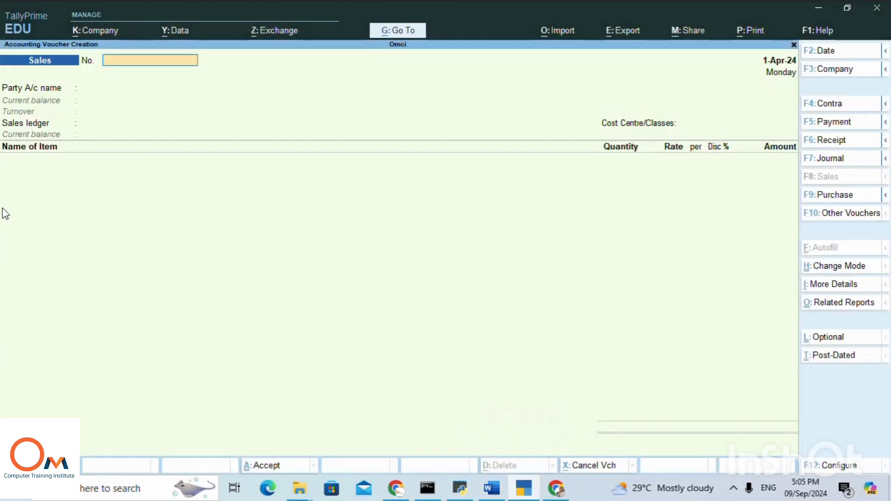
# - Set the voucher number to 1401 and select Cash as the party account
pyautogui.write('1401')
pyautogui.press('Return')
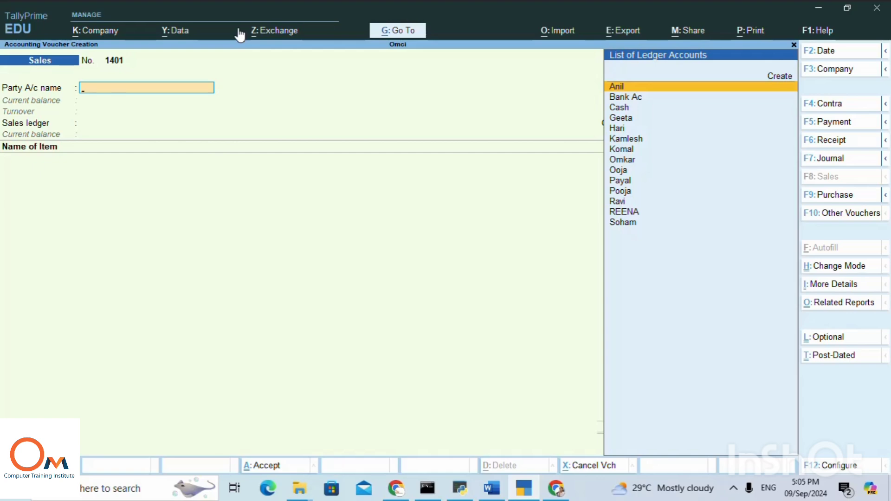
pyautogui.write('C')
pyautogui.press('Return')
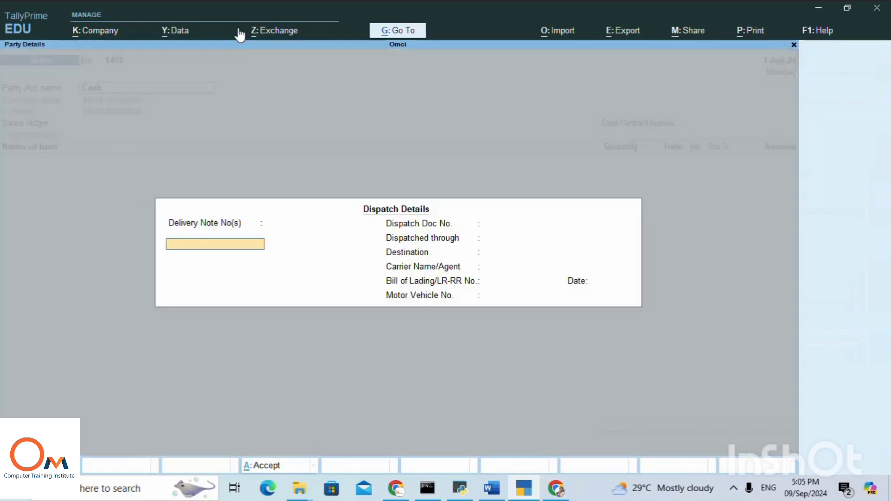
# - Leave all the dispatch details blank and proceed to the party details
pyautogui.press('Return')
pyautogui.press('Return')
pyautogui.press('Return')
pyautogui.press('Return')
pyautogui.press('Return')
pyautogui.press('Return')
pyautogui.press('Return')
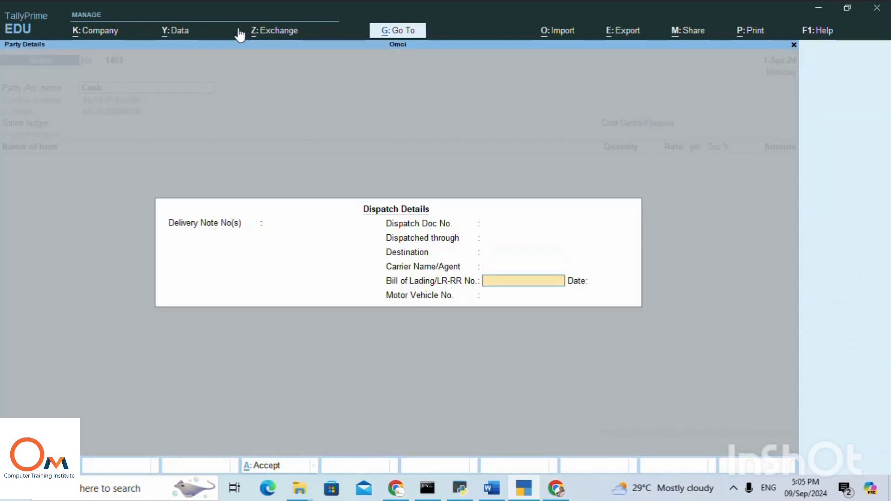
pyautogui.press('Return')
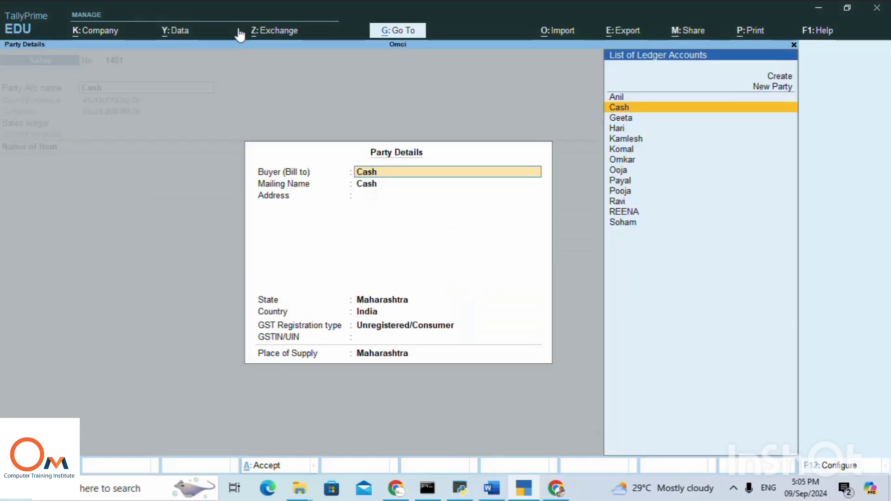
# - Set the buyer's state to Delhi and GST registration type to Regular, leaving the GSTIN/UIN blank, and accept the party details
pyautogui.press('Return')
pyautogui.press('Return')
pyautogui.press('Return')
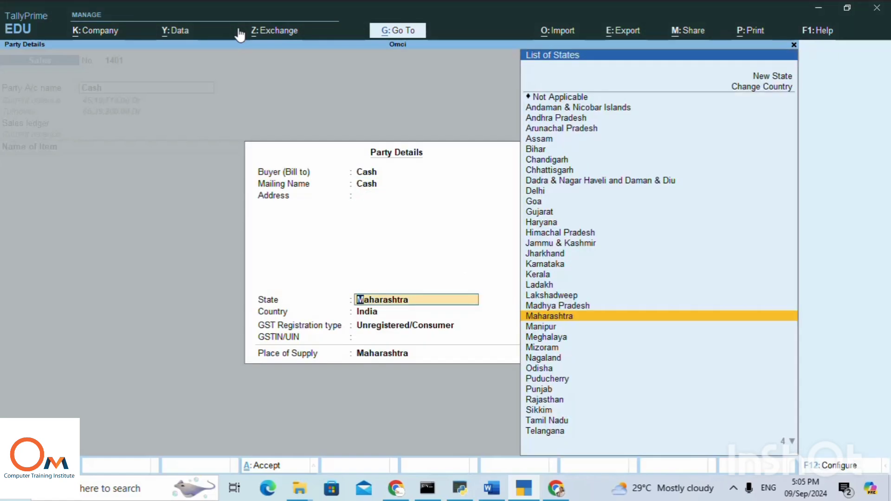
pyautogui.write('D')
pyautogui.press('Down')
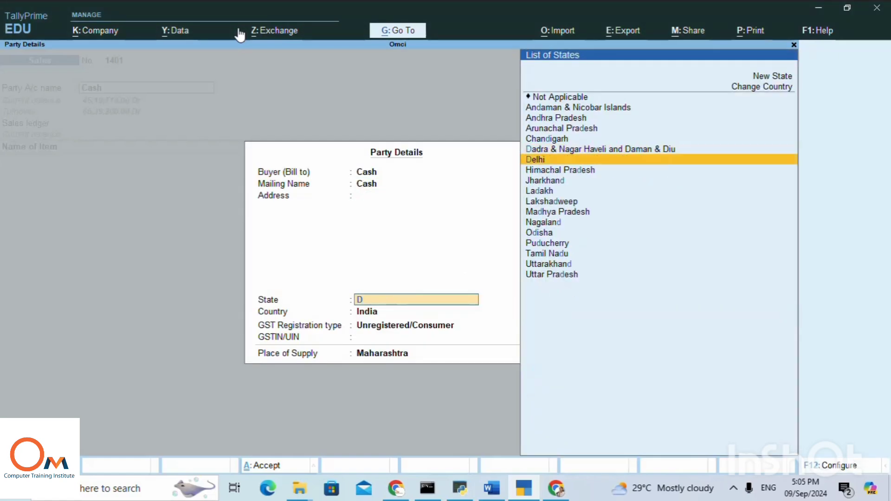
pyautogui.press('Return')
pyautogui.press('Up')
pyautogui.press('Return')
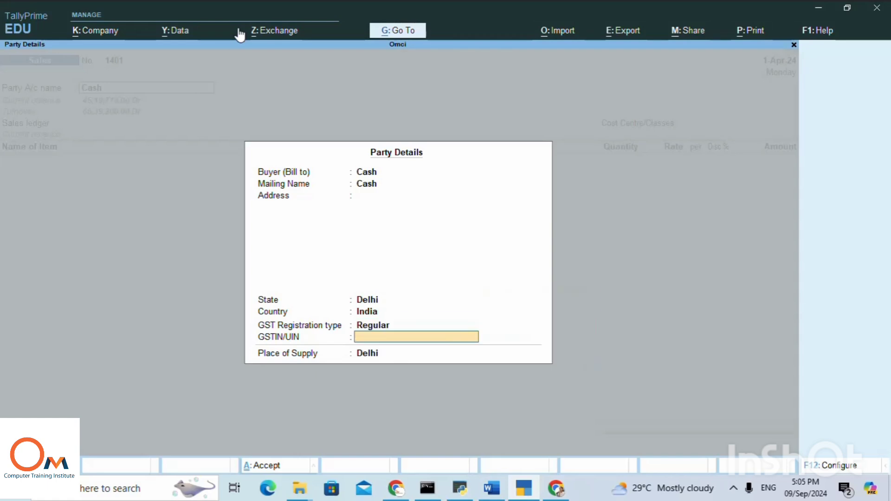
pyautogui.press('Return')
pyautogui.press('Return')
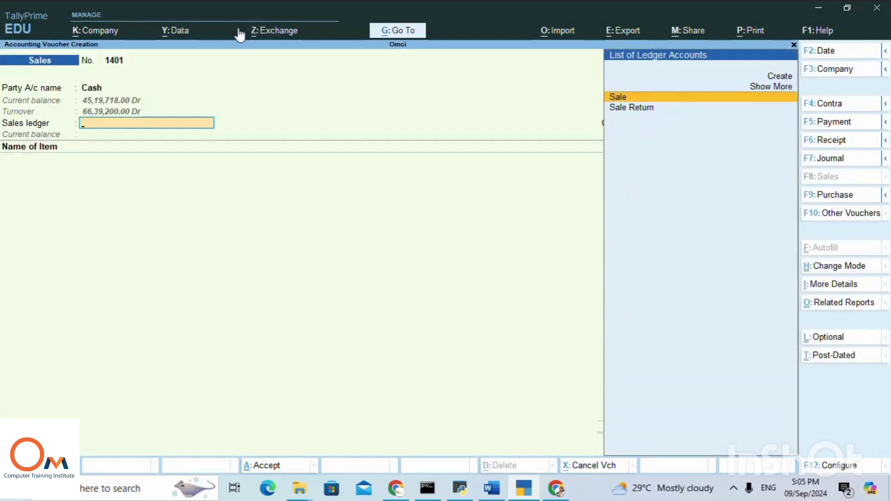
# - Select the Sale ledger with Not Applicable as cost centre, and check bill 1401's items in the Word notes before returning to TallyPrime
pyautogui.press('Return')
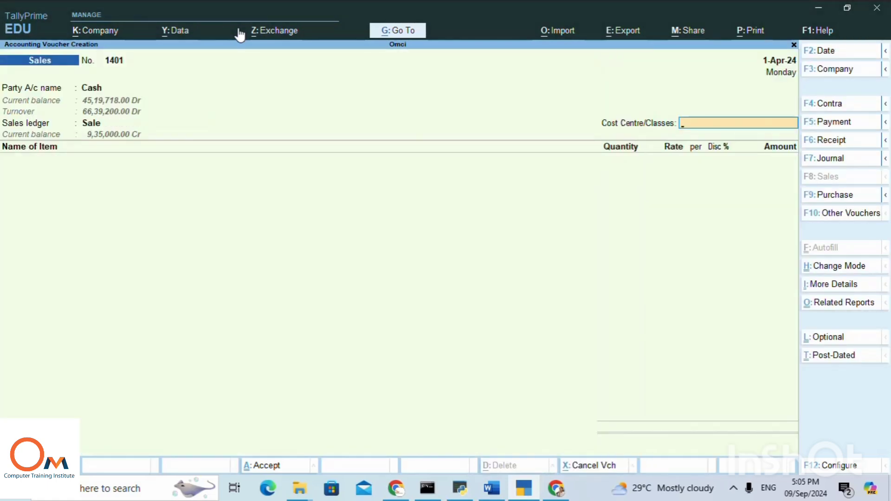
pyautogui.press('Return')
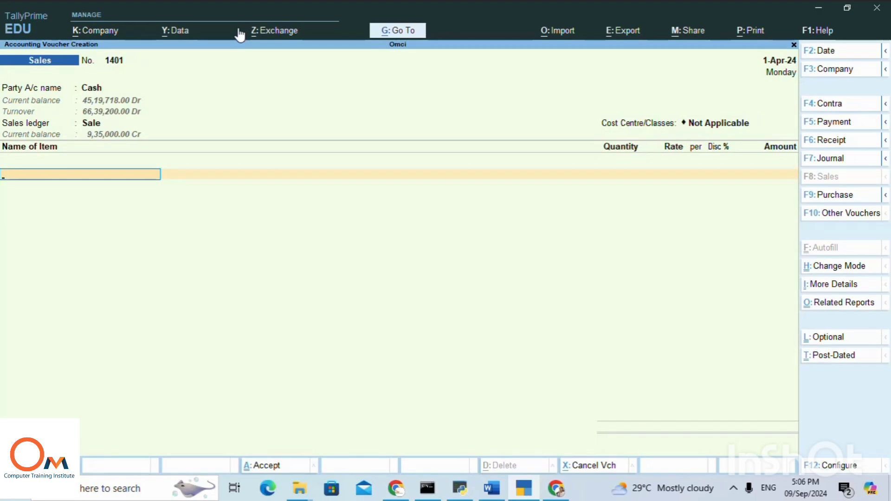
pyautogui.hotkey('alt', 'Tab')
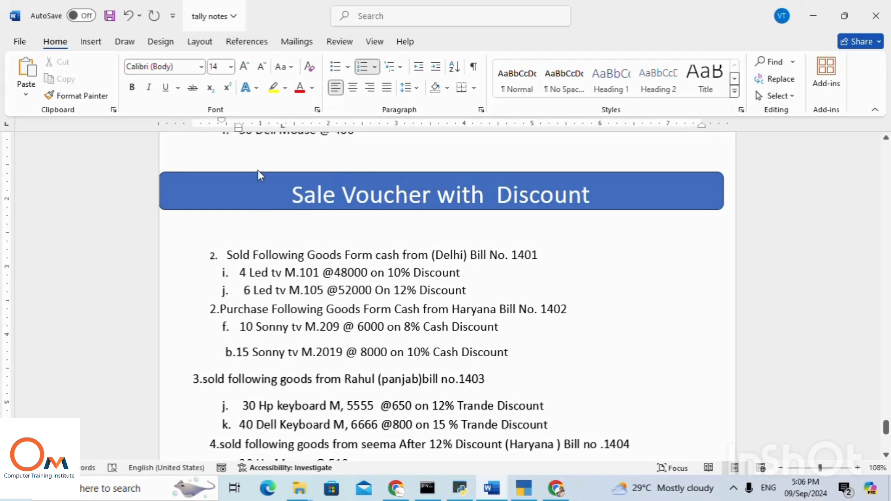
pyautogui.click(528, 495)
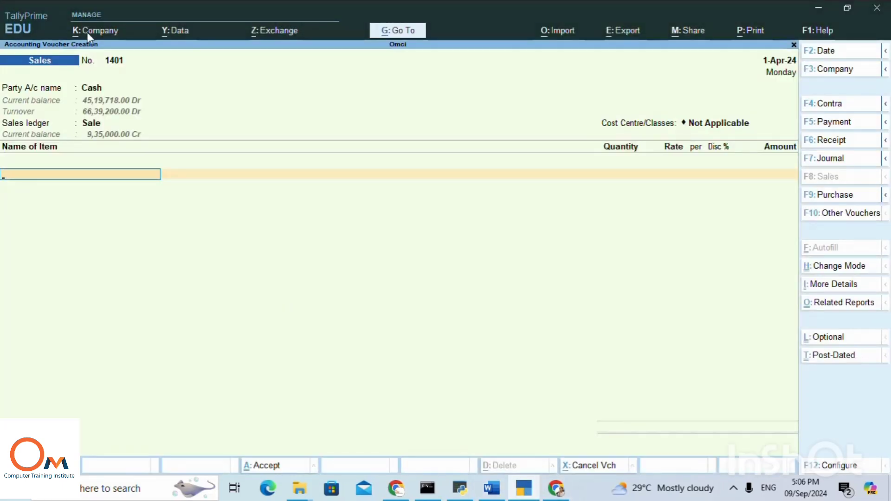
# - Add the stock item Model 101/32 to the voucher without any description
pyautogui.write('M')
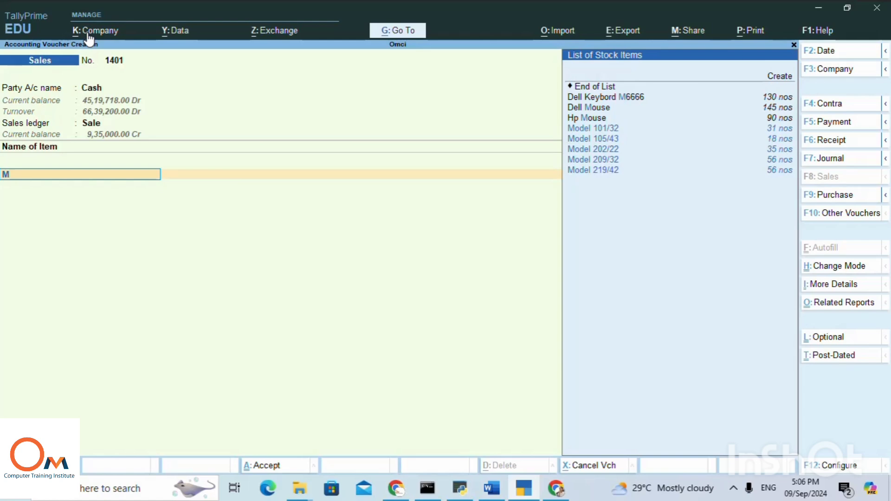
pyautogui.press('Down')
pyautogui.press('Down')
pyautogui.press('Up')
pyautogui.press('Return')
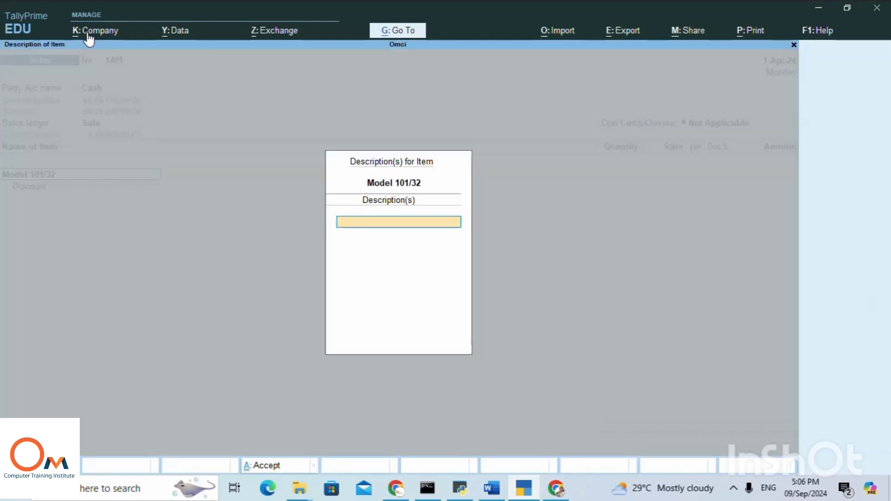
pyautogui.press('Return')
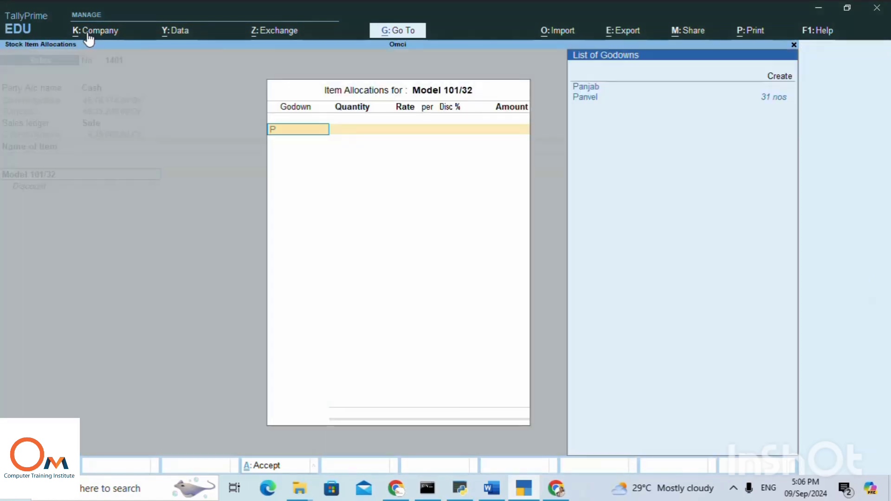
# - Allocate a quantity of 4 nos of Model 101/32 from the Panvel godown
pyautogui.write('P')
pyautogui.press('Down')
pyautogui.press('Return')
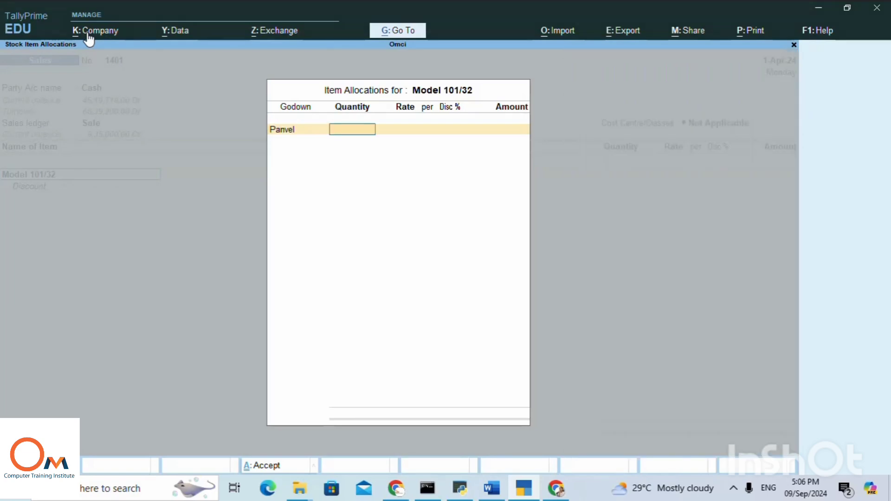
pyautogui.write('4')
pyautogui.press('Return')
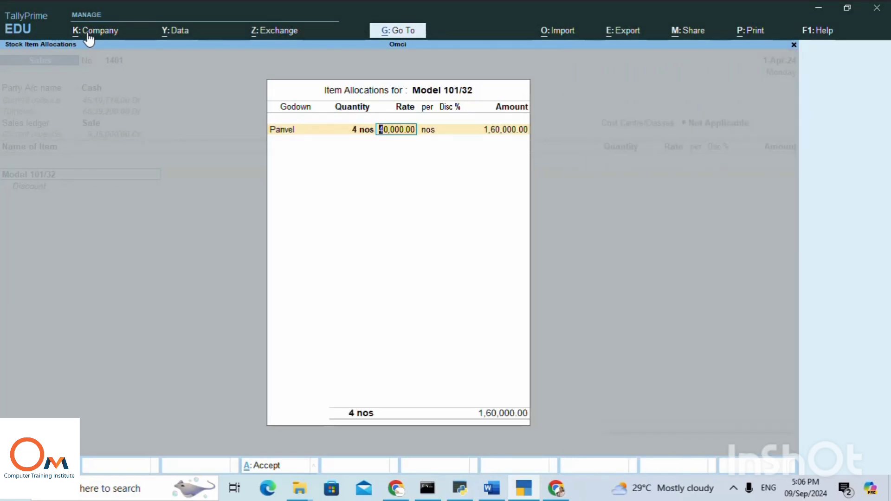
# - Check the rate in the Word notes and set Model 101/32's rate to 48,000 per nos in TallyPrime
pyautogui.click(490, 488)
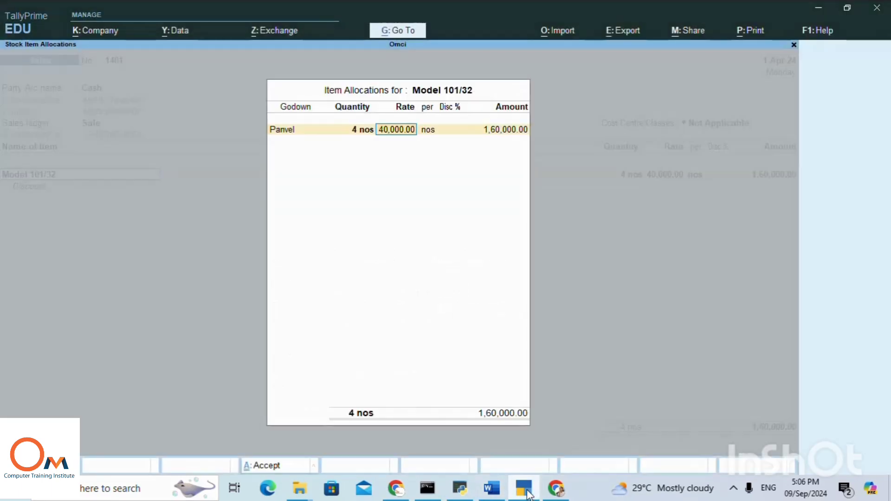
pyautogui.click(527, 494)
pyautogui.write('48000')
pyautogui.press('Return')
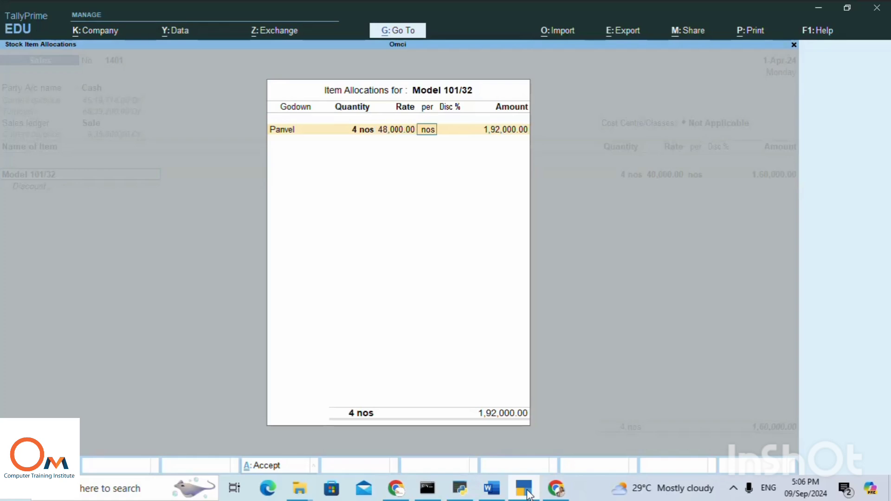
pyautogui.press('Return')
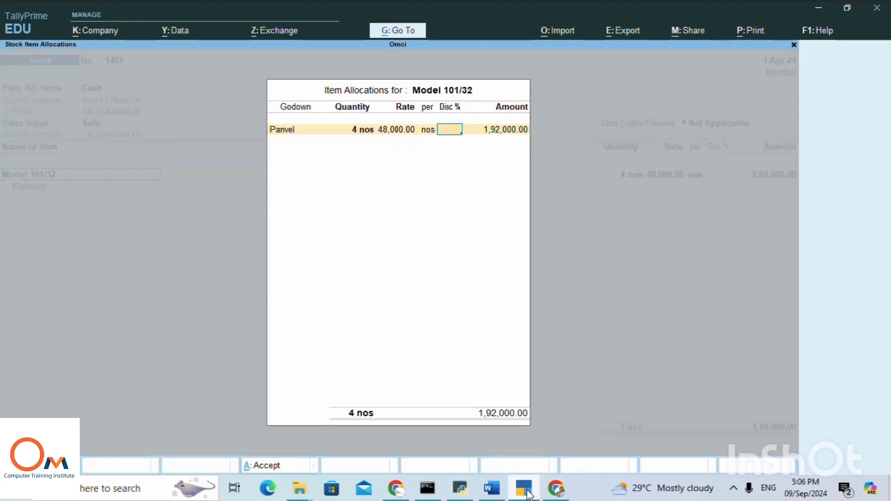
# - Verify the discount in the Word notes, set Model 101/32's discount to 10% in TallyPrime, and accept the item allocation
pyautogui.write('1')
pyautogui.click(556, 489)
pyautogui.click(493, 490)
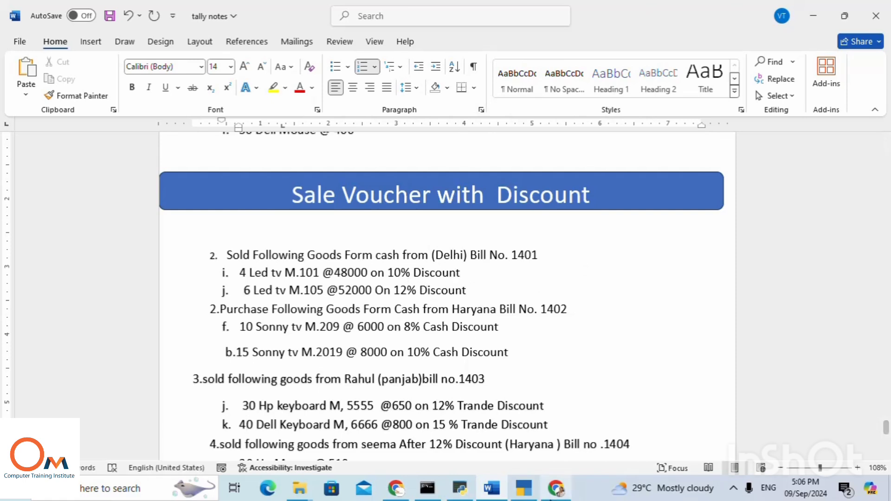
pyautogui.click(527, 489)
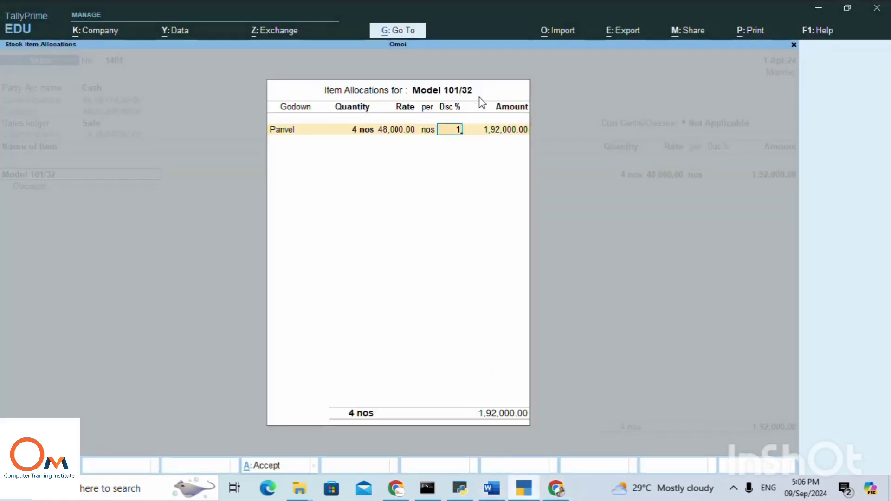
pyautogui.write('0')
pyautogui.press('Return')
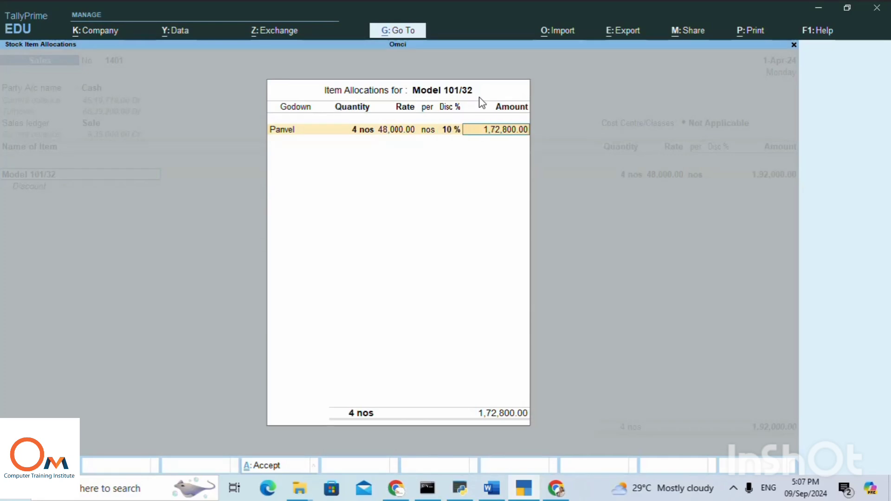
pyautogui.press('Return')
pyautogui.press('Return')
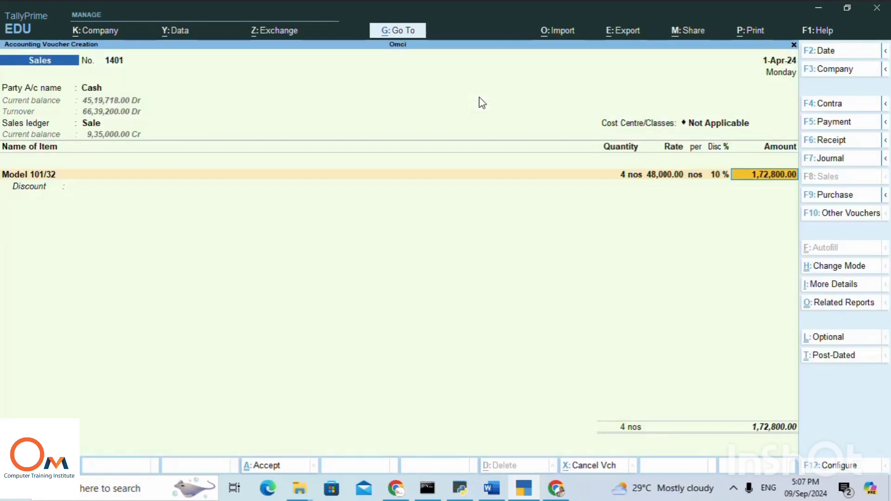
pyautogui.press('Return')
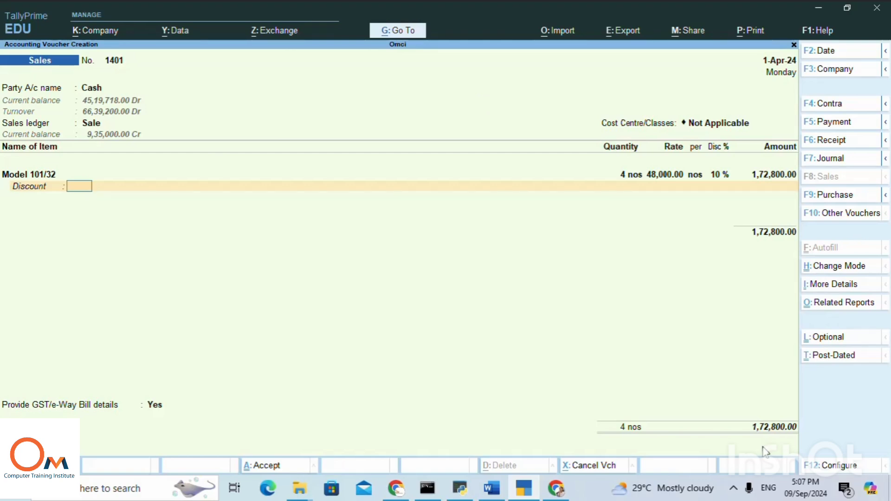
# - Open the voucher configuration and set Show more configurations to Yes
pyautogui.click(828, 470)
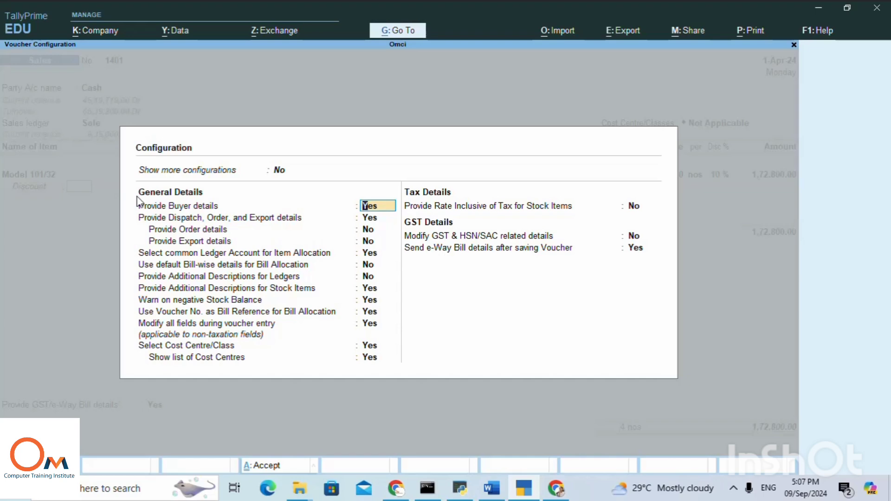
pyautogui.click(283, 171)
pyautogui.write('yes')
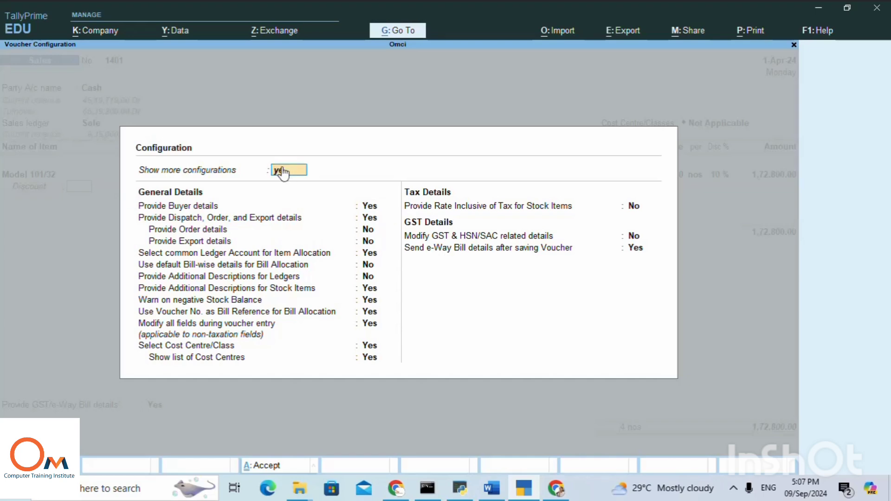
pyautogui.press('Return')
pyautogui.press('Return')
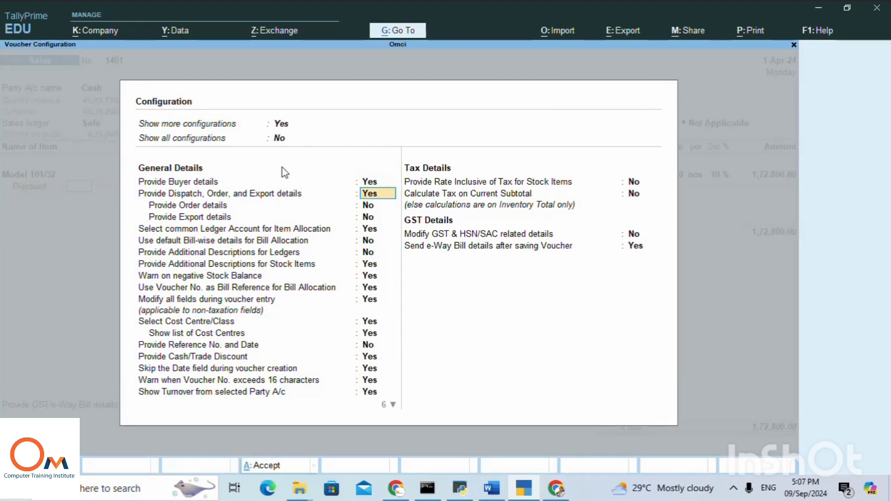
# - Set Provide Cash/Trade Discount to No, accept the voucher configuration, and proceed to the second item line
pyautogui.press('Return')
pyautogui.press('Return')
pyautogui.press('Return')
pyautogui.press('Return')
pyautogui.press('Return')
pyautogui.press('Return')
pyautogui.press('Return')
pyautogui.press('Return')
pyautogui.press('Return')
pyautogui.press('Return')
pyautogui.press('Return')
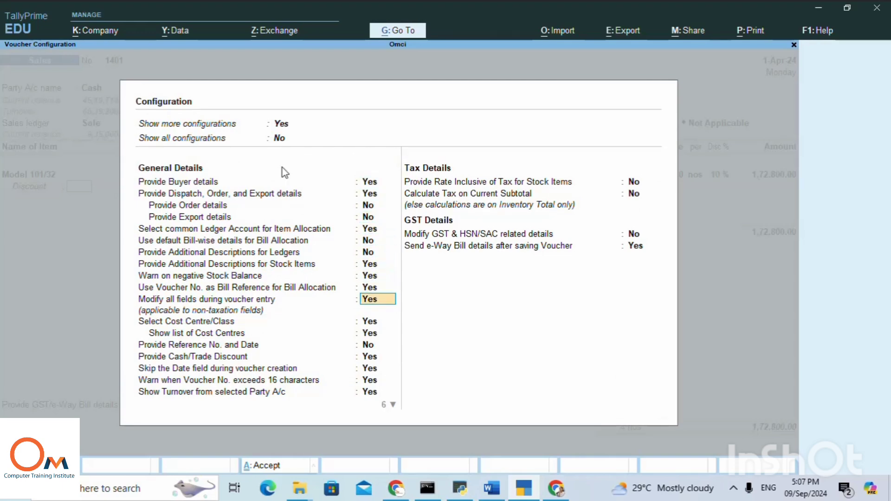
pyautogui.press('Return')
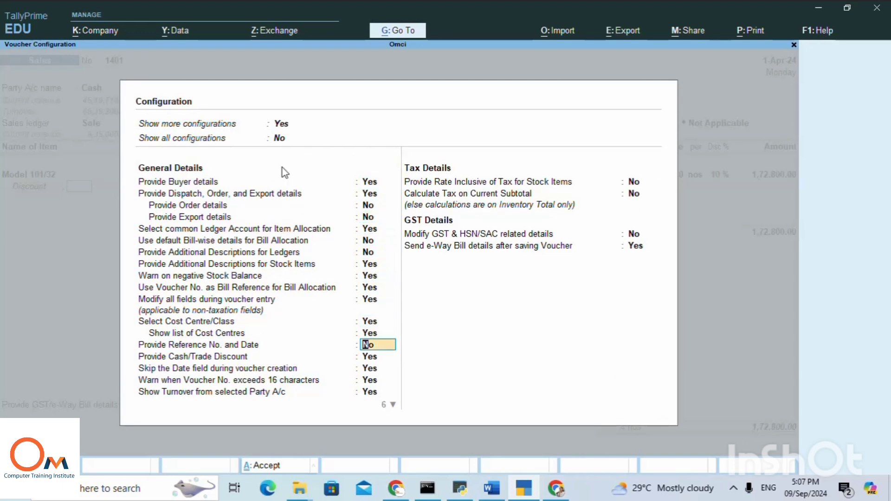
pyautogui.press('Return')
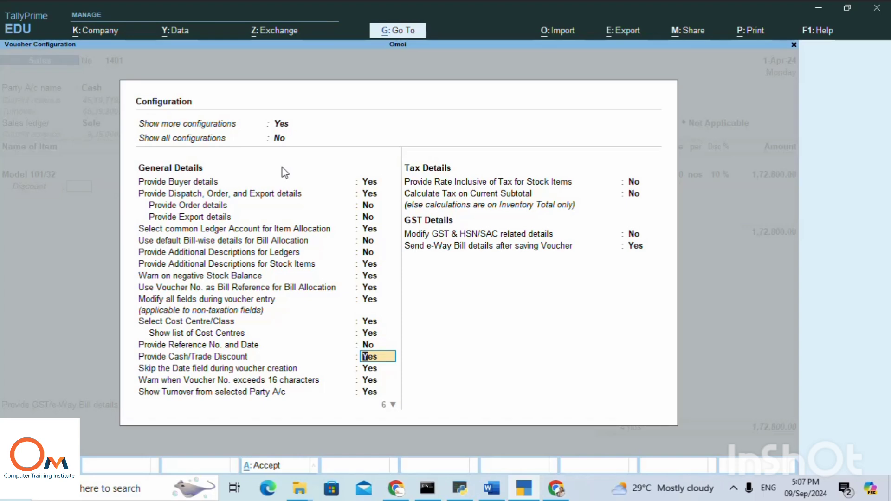
pyautogui.write('no')
pyautogui.press('Return')
pyautogui.press('Return')
pyautogui.press('Return')
pyautogui.press('Return')
pyautogui.press('Return')
pyautogui.press('Return')
pyautogui.press('Return')
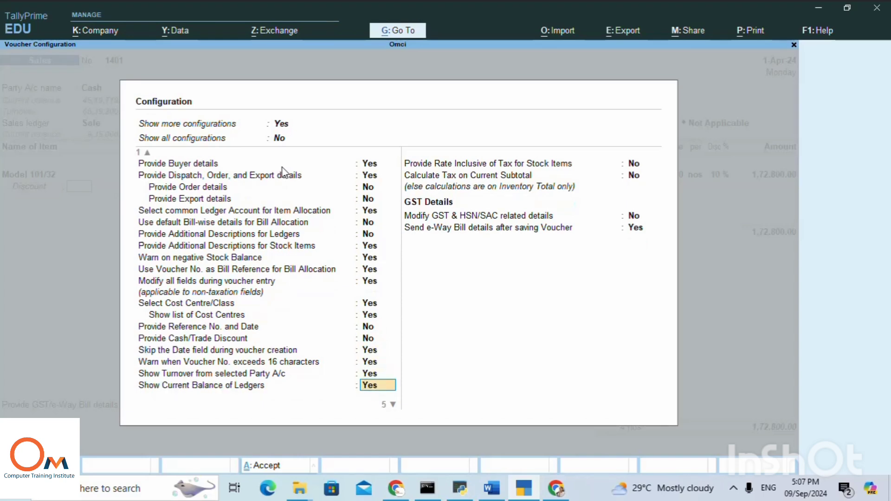
pyautogui.press('Return')
pyautogui.press('Return')
pyautogui.press('Return')
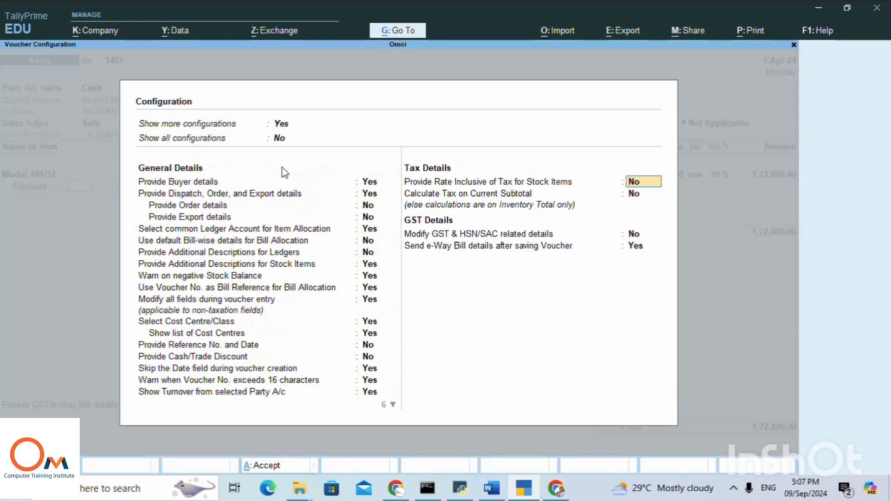
pyautogui.press('Return')
pyautogui.press('Return')
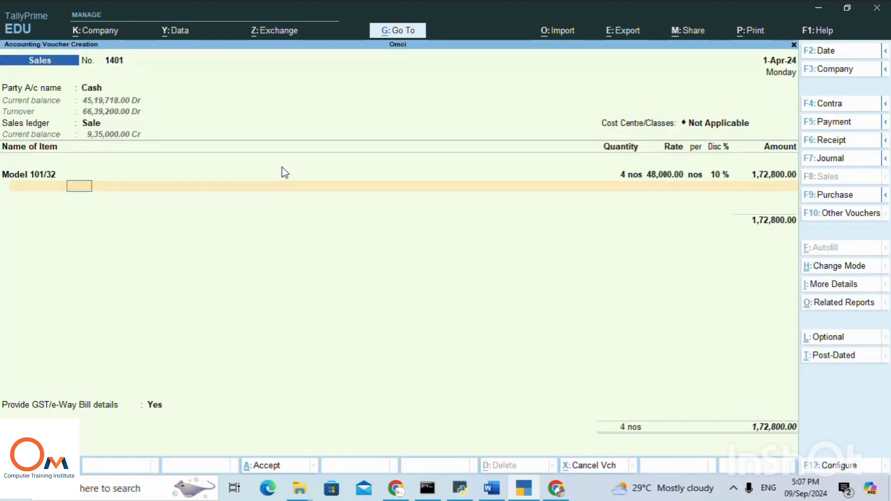
pyautogui.press('Return')
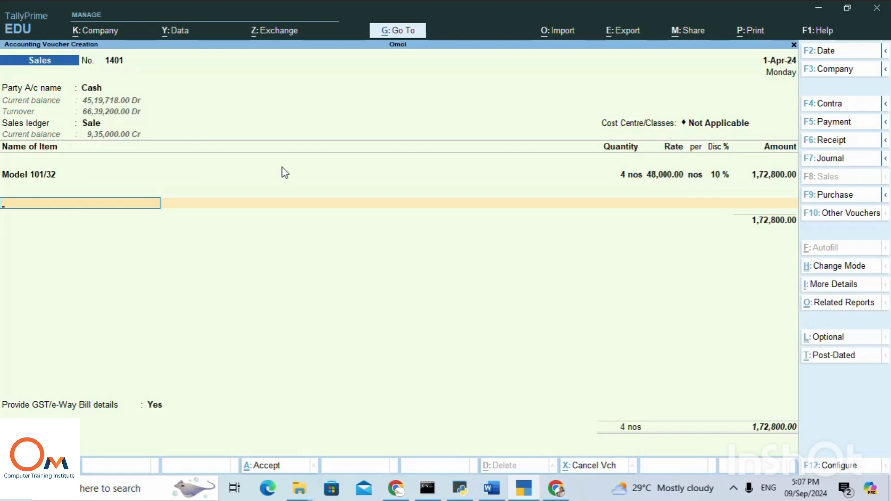
# - Add Model 105/43 as the voucher's second item and allocate it to the Panvel godown
pyautogui.write('Mo')
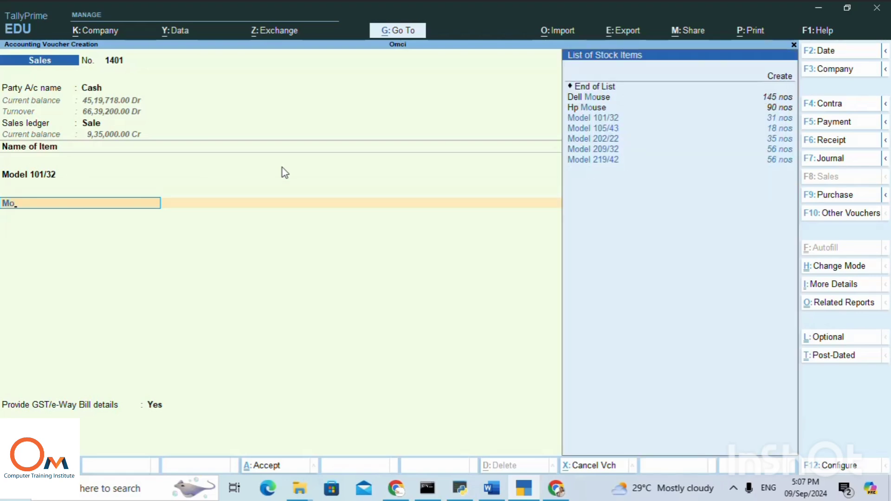
pyautogui.press('Down')
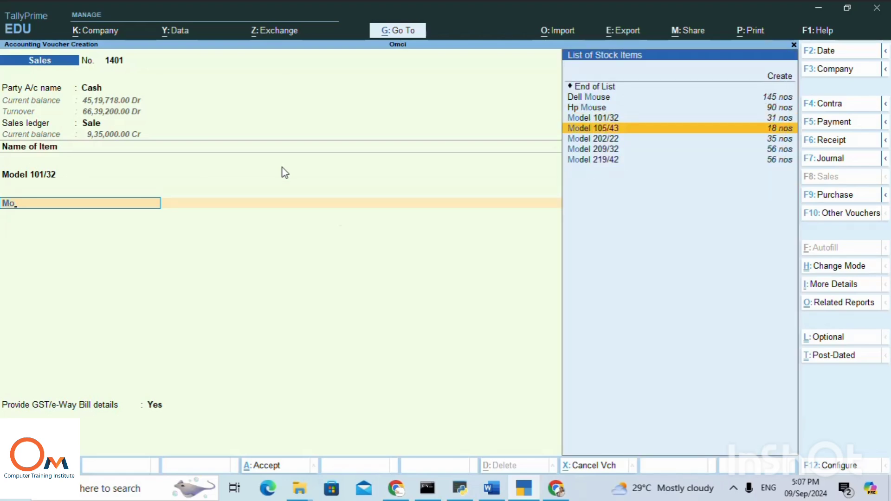
pyautogui.press('Return')
pyautogui.press('Return')
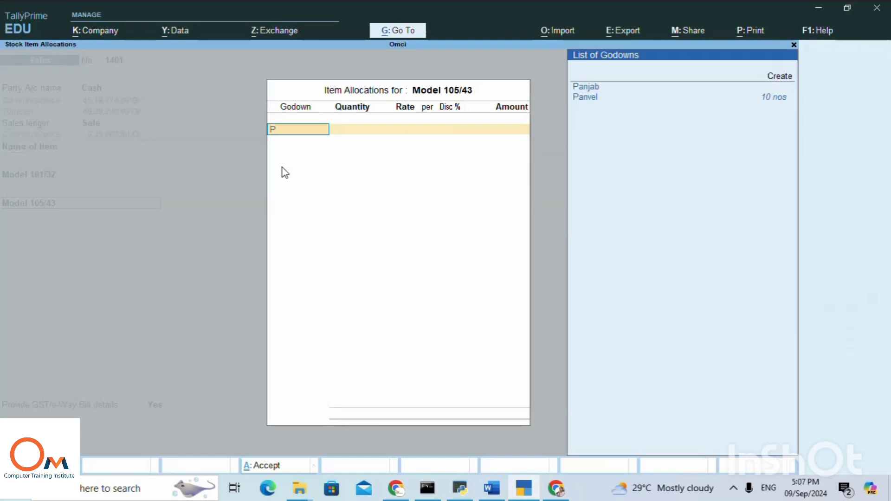
pyautogui.write('P')
pyautogui.press('Down')
pyautogui.press('Return')
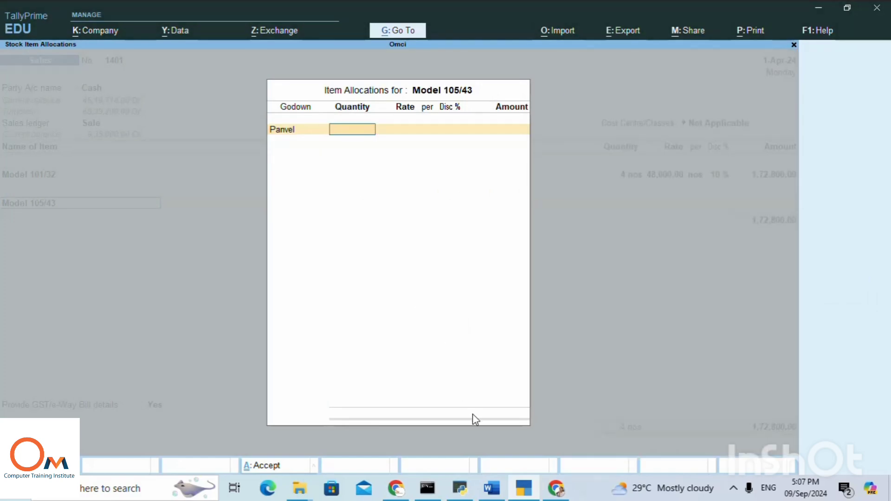
# - Check the second item of bill 1401 in the Word notes and set Model 105/43's quantity to 6 nos in TallyPrime
pyautogui.click(489, 492)
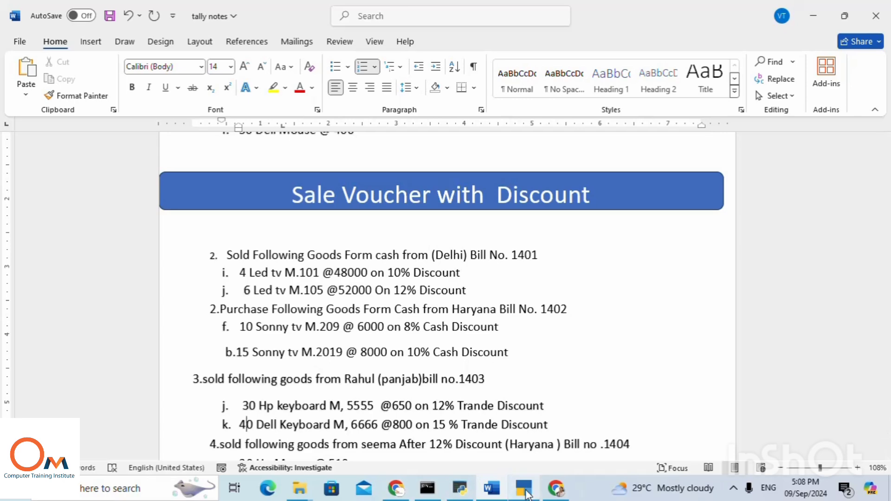
pyautogui.moveTo(527, 494)
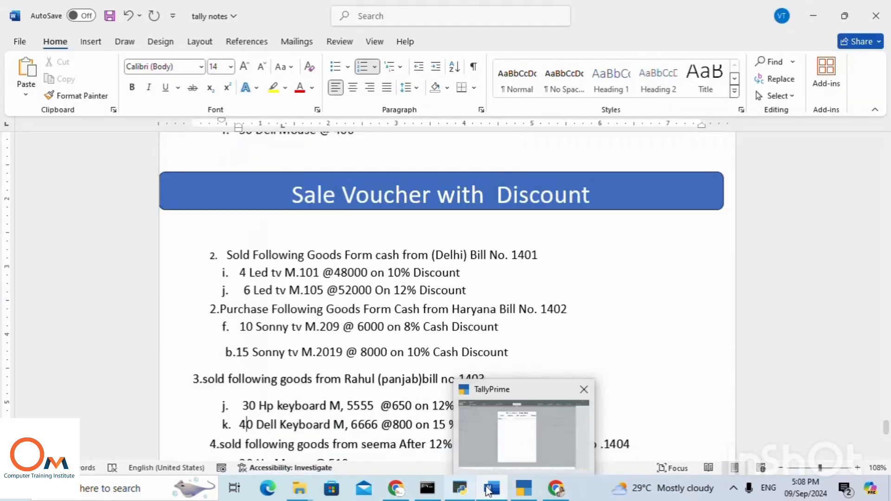
pyautogui.moveTo(492, 489)
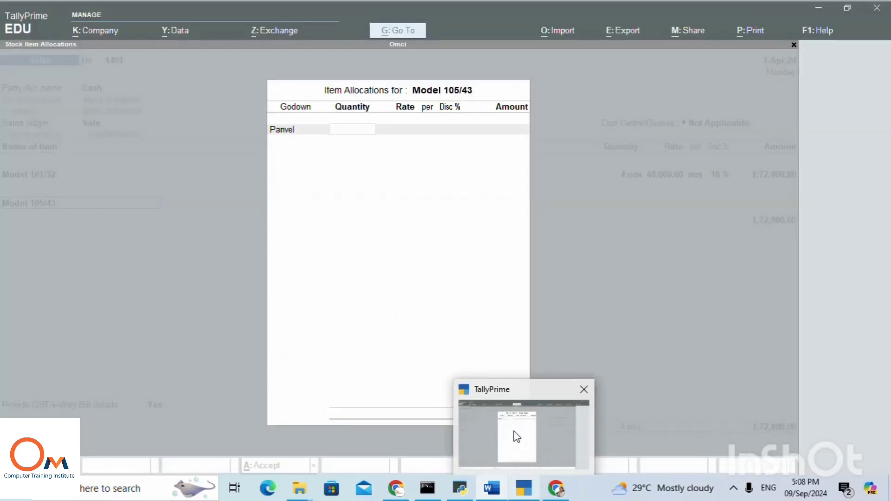
pyautogui.click(515, 433)
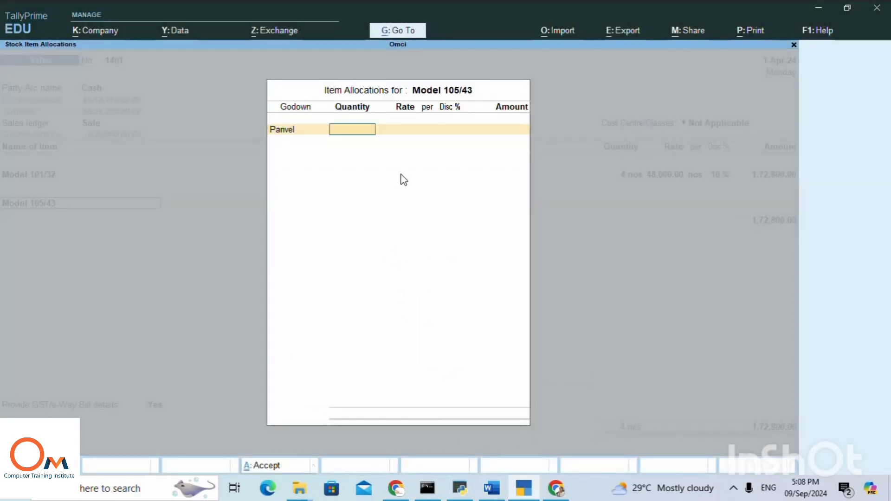
pyautogui.write('6')
pyautogui.press('Return')
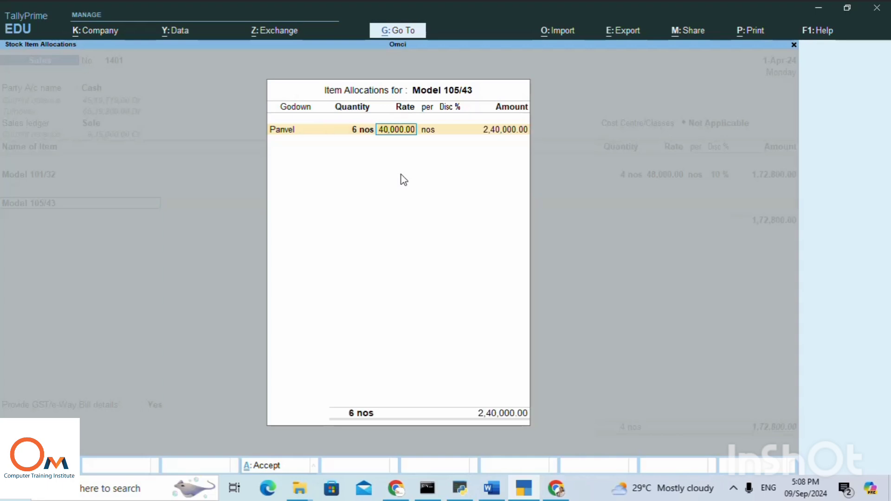
# - Set Model 105/43's rate to 52,000 per nos and its discount to 12%, and accept the item allocation
pyautogui.write('52000')
pyautogui.press('Return')
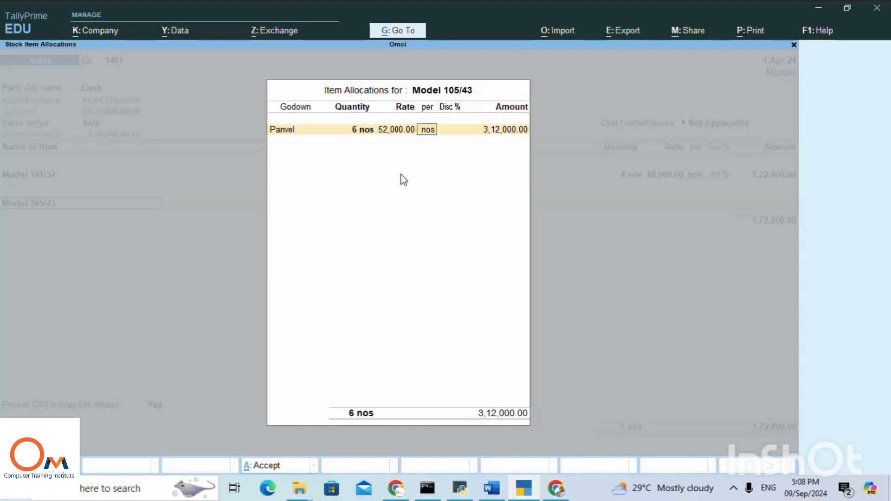
pyautogui.press('Return')
pyautogui.write('12')
pyautogui.press('Return')
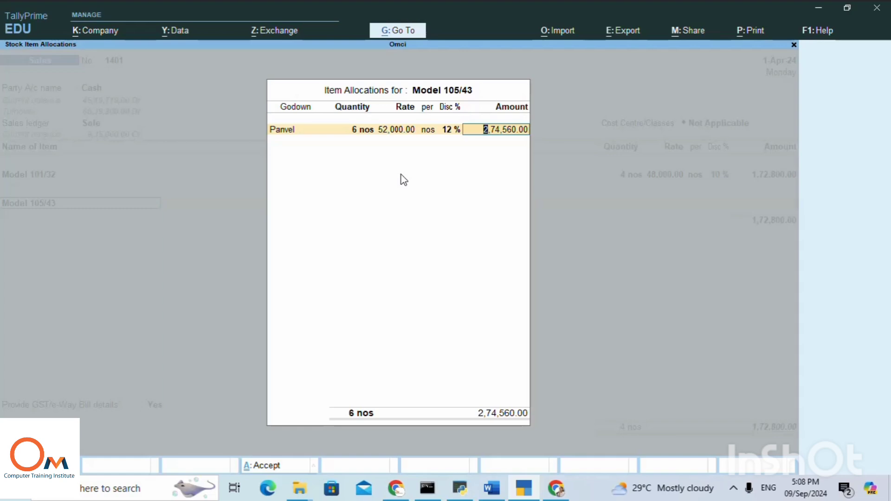
pyautogui.press('Return')
pyautogui.press('Return')
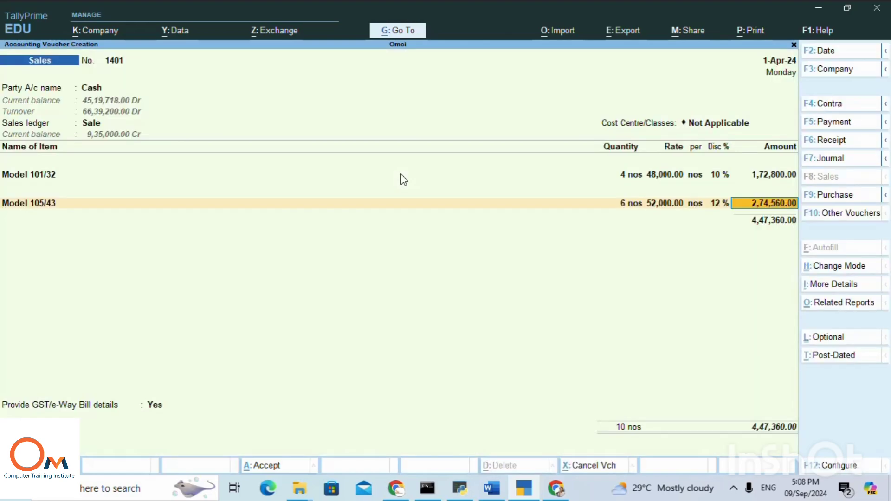
pyautogui.press('Return')
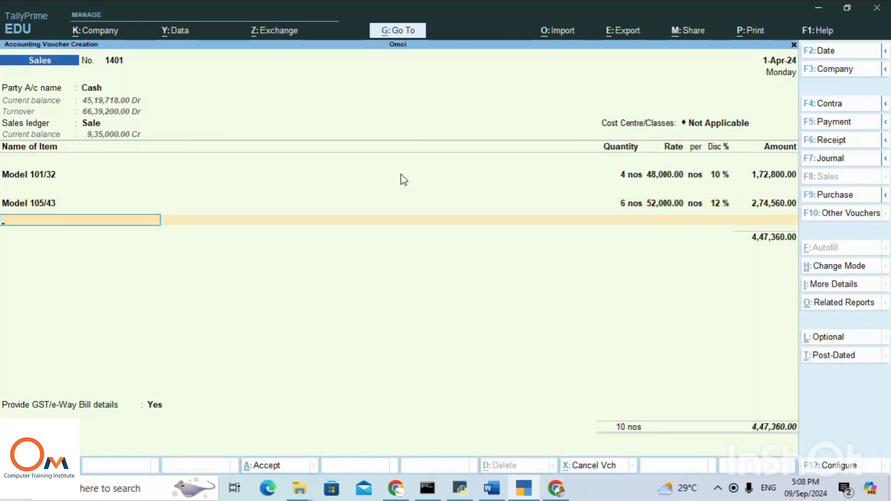
# - End the item list, set Provide GST/e-Way Bill details to No, and save Sales voucher 1401 despite the warnings
pyautogui.press('Return')
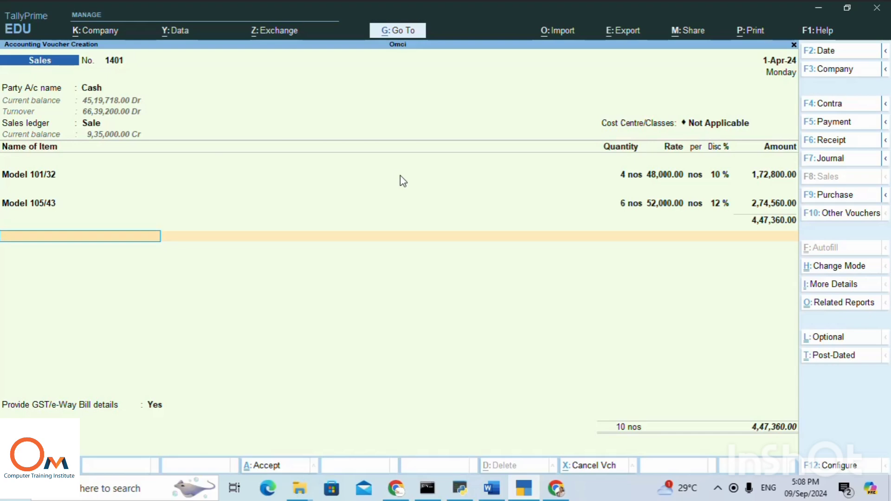
pyautogui.press('Return')
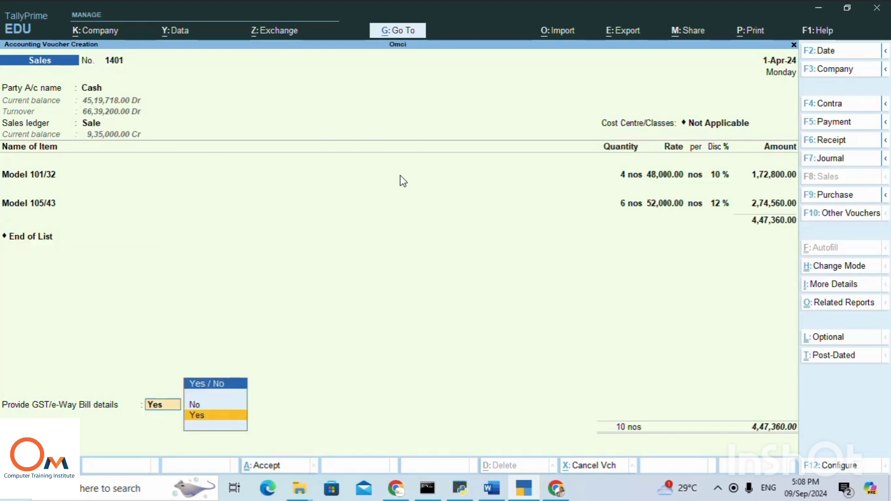
pyautogui.press('Up')
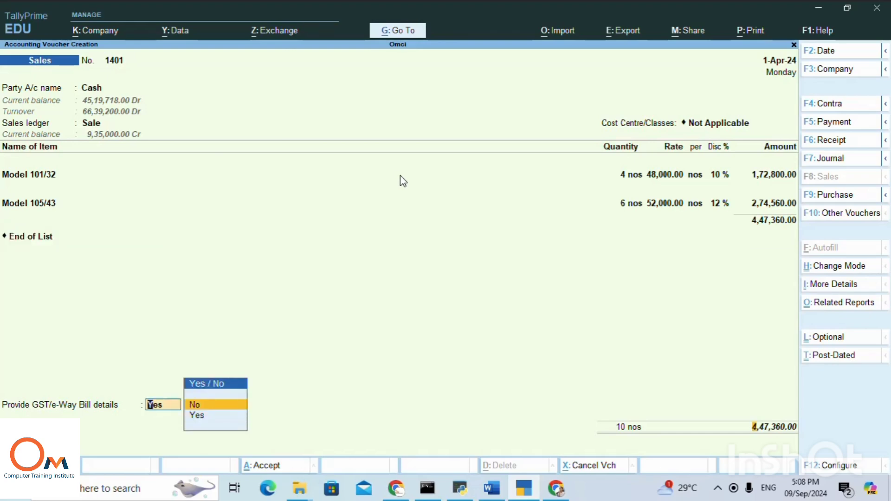
pyautogui.press('Return')
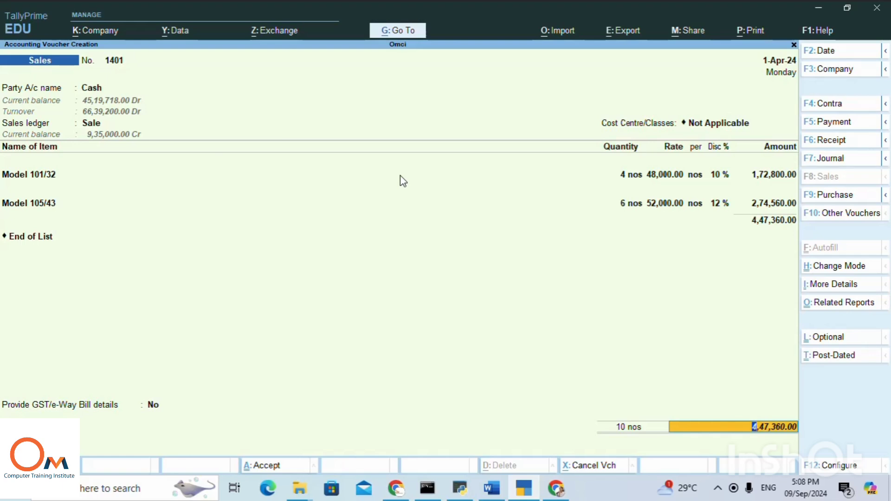
pyautogui.press('Return')
pyautogui.press('Return')
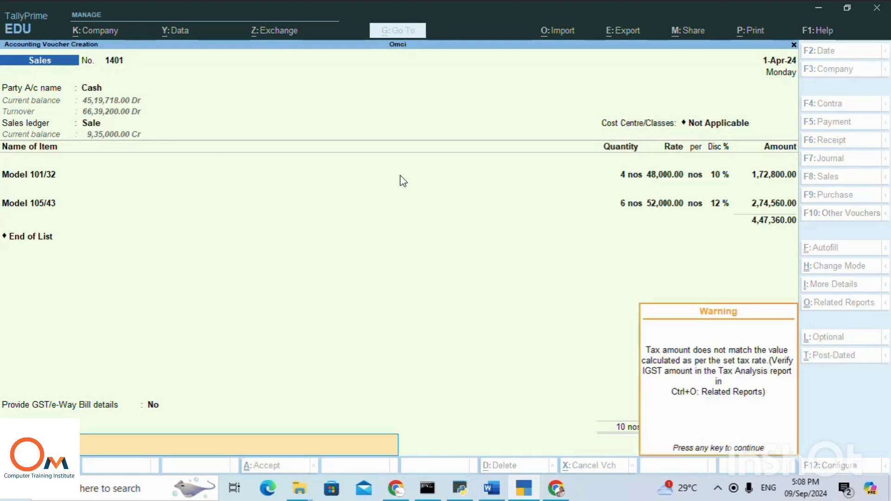
pyautogui.press('Return')
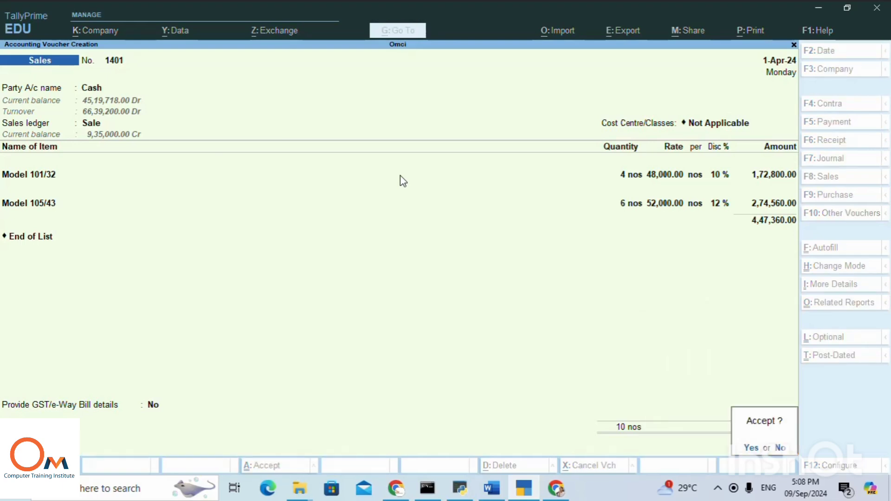
pyautogui.press('Return')
pyautogui.press('Return')
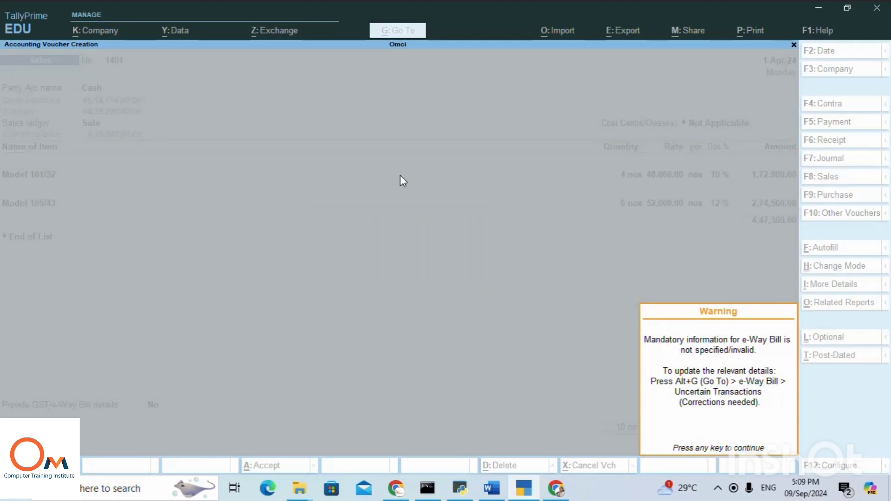
pyautogui.press('Return')
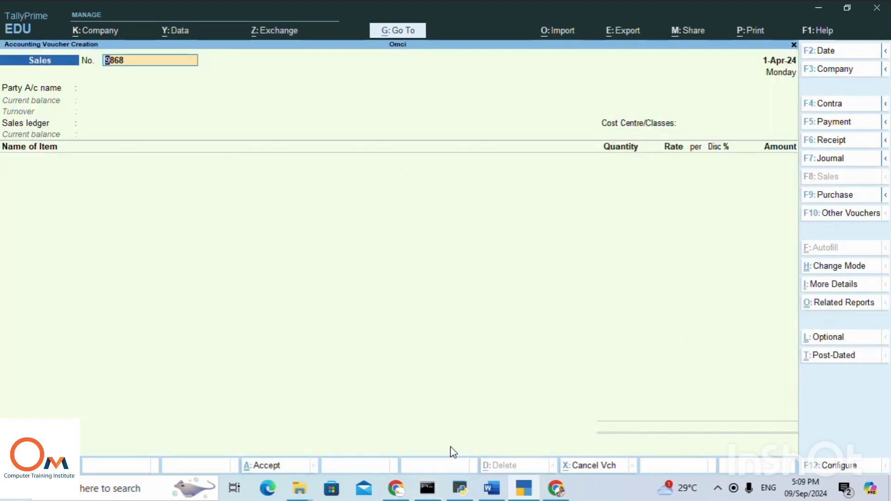
# - Highlight the bill 1402 purchase entry and its two item lines in yellow in the Word notes
pyautogui.click(492, 489)
pyautogui.scroll(-1, 441, 304)
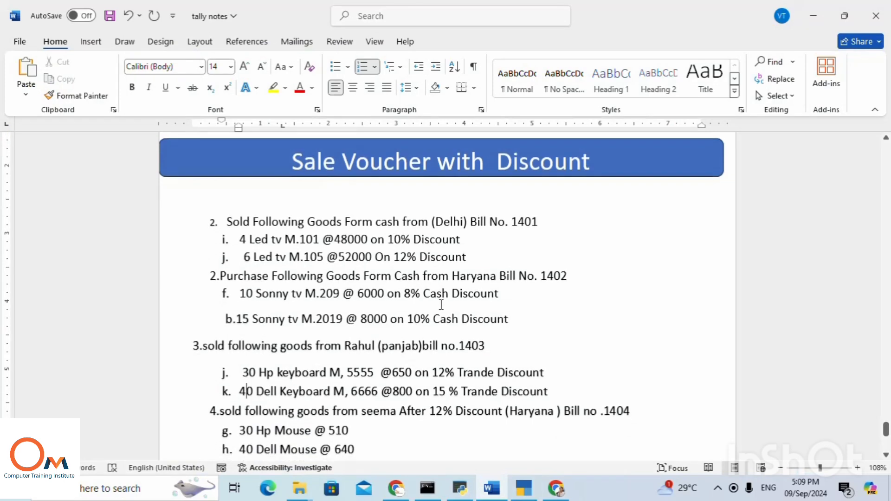
pyautogui.scroll(-3, 441, 304)
pyautogui.scroll(1, 363, 234)
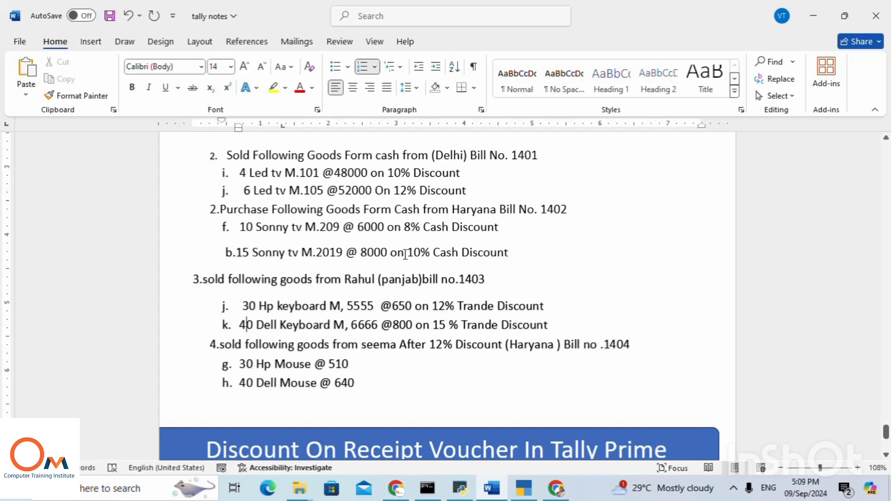
pyautogui.moveTo(214, 210); pyautogui.dragTo(502, 249)
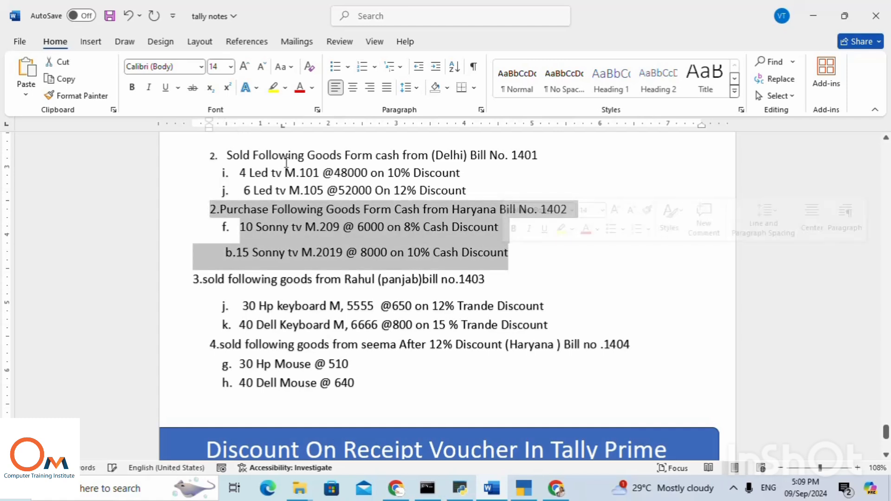
pyautogui.click(285, 88)
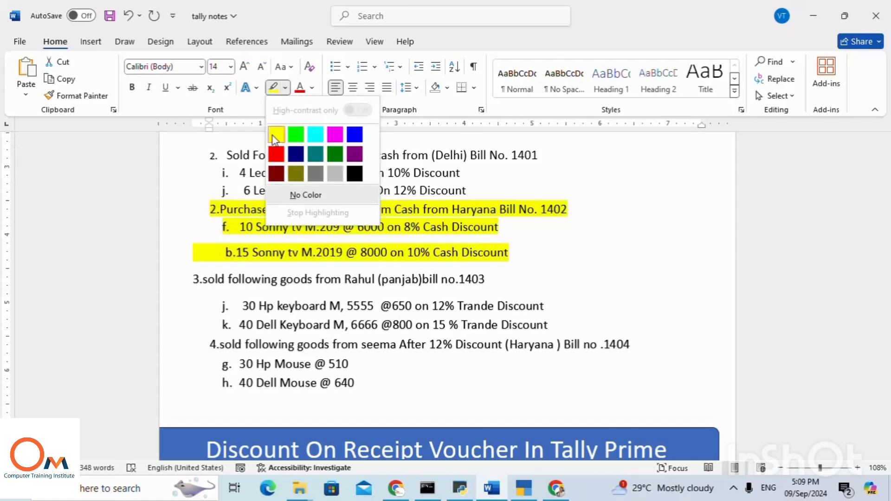
pyautogui.click(275, 135)
pyautogui.click(532, 243)
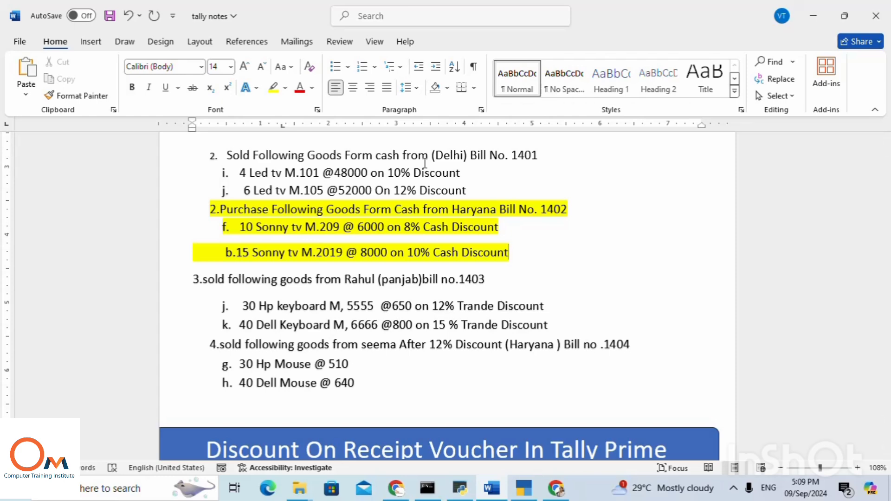
# - Review the remaining sale entries in the Word notes and set the new Sales voucher's number to 1403 in TallyPrime
pyautogui.scroll(-3, 399, 302)
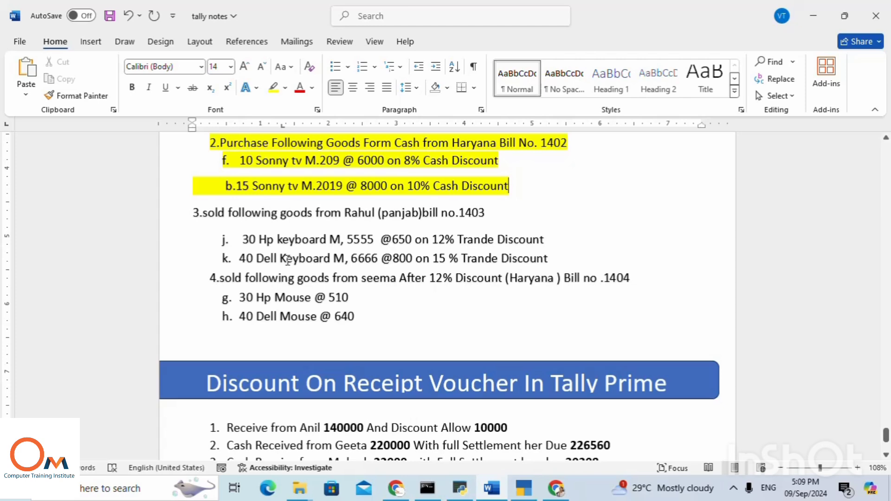
pyautogui.scroll(1, 288, 259)
pyautogui.scroll(1, 288, 261)
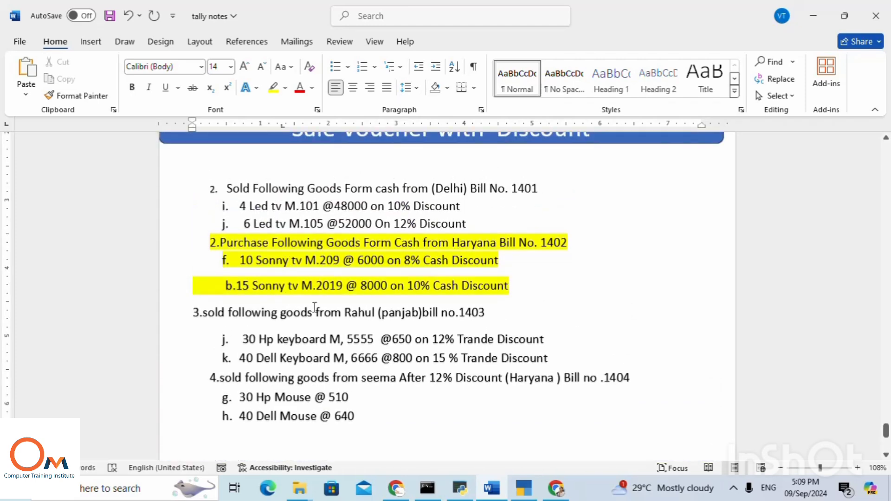
pyautogui.scroll(-1, 315, 307)
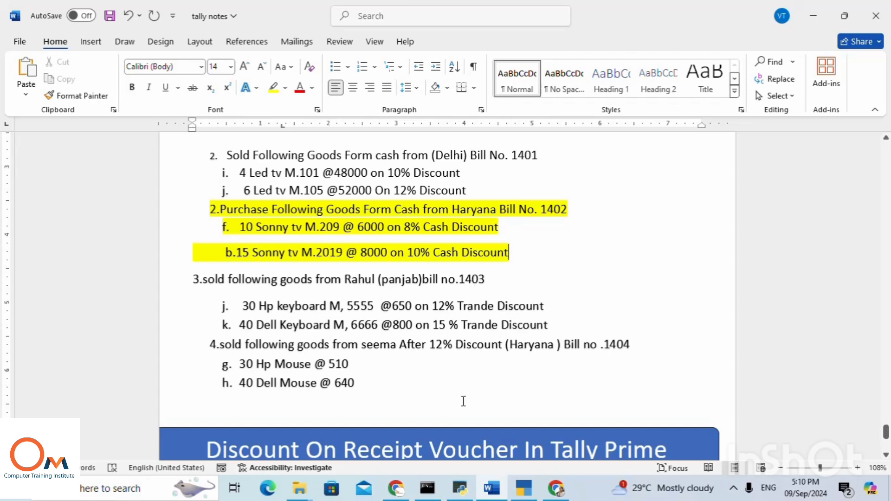
pyautogui.click(527, 490)
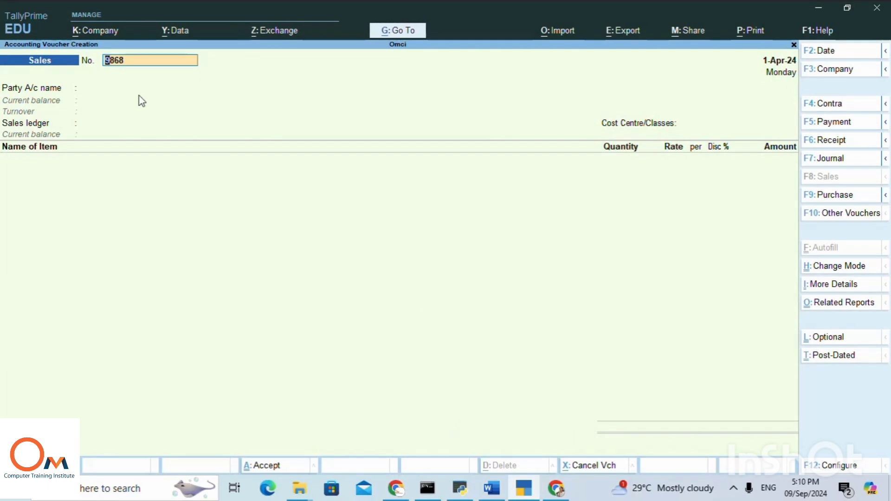
pyautogui.press('Delete')
pyautogui.press('Delete')
pyautogui.press('Delete')
pyautogui.press('Return')
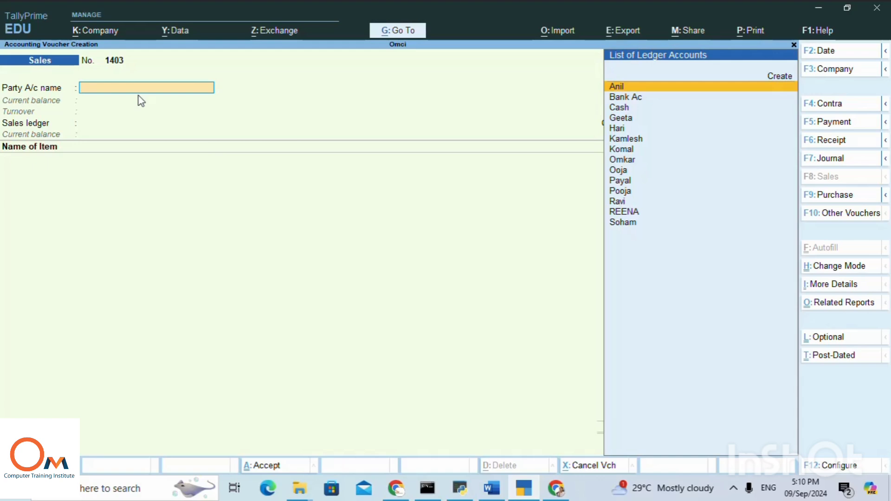
# - Check the bill 1403 buyer in the Word notes and begin a new party ledger in that customer's name from the TallyPrime voucher
pyautogui.click(492, 488)
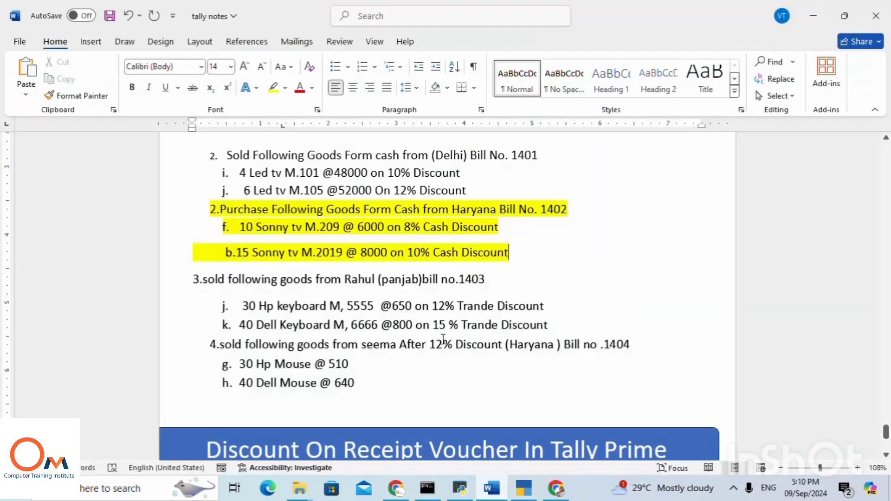
pyautogui.click(515, 488)
pyautogui.write('R')
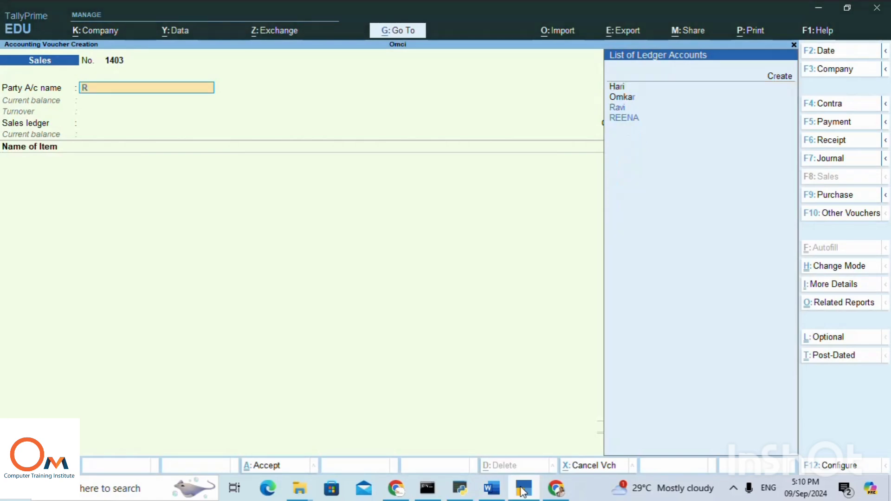
pyautogui.write('a')
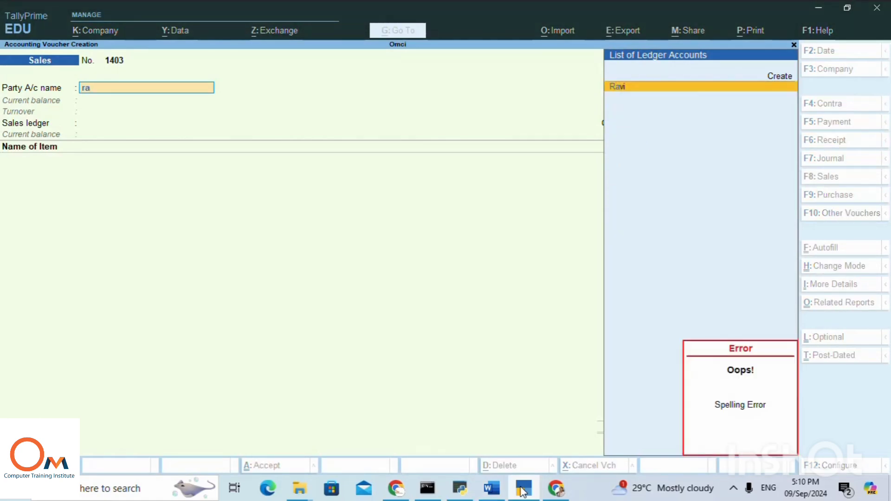
pyautogui.click(789, 78)
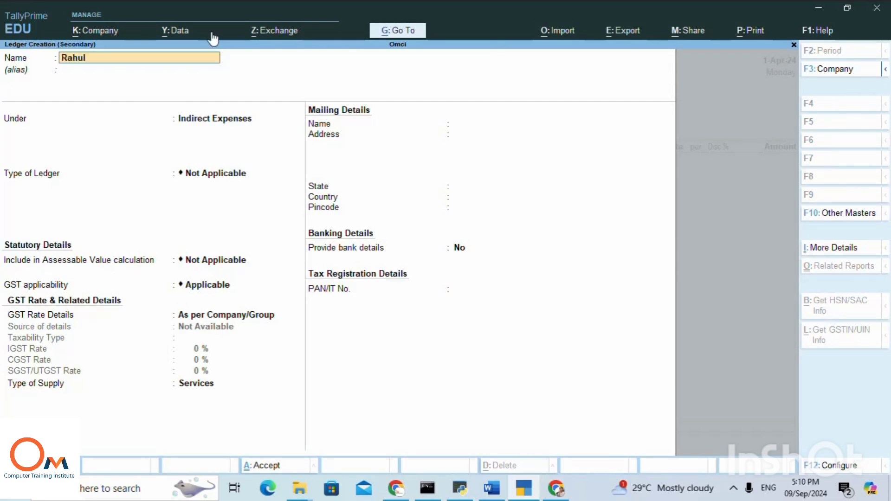
pyautogui.press('Return')
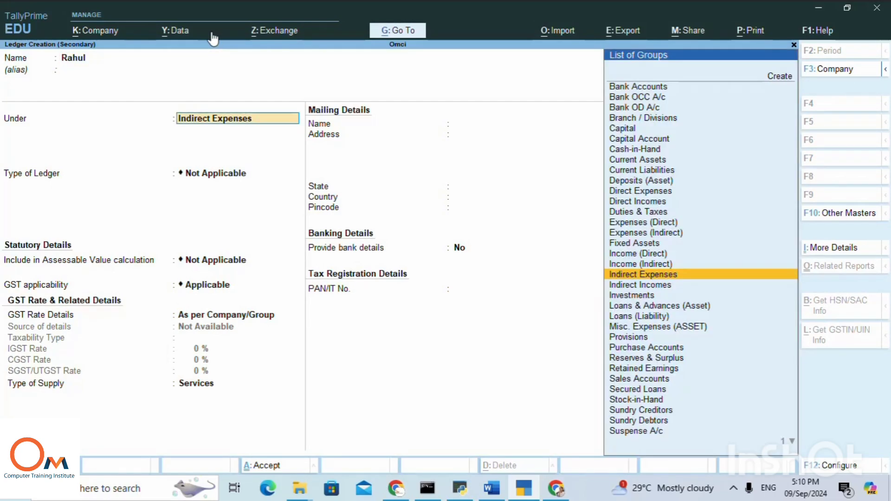
# - Place the new customer ledger under Sundry Debtors and keep Maintain balances bill-by-bill at Yes
pyautogui.write('S')
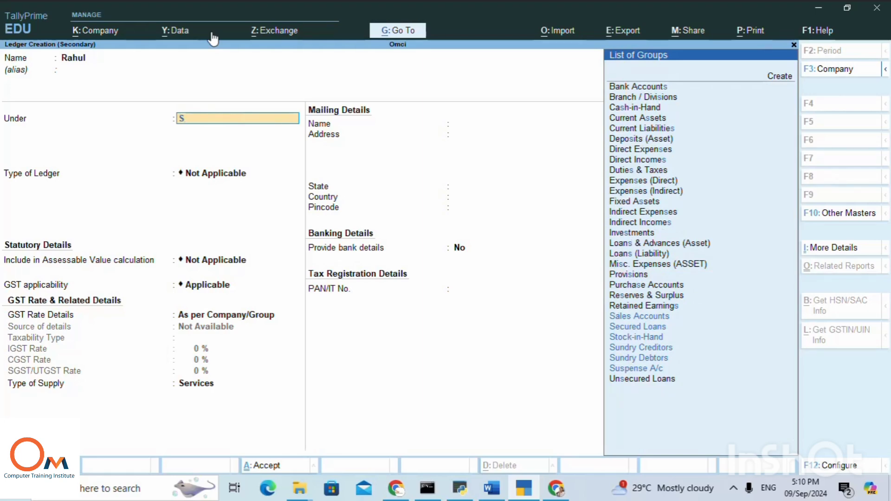
pyautogui.write('un')
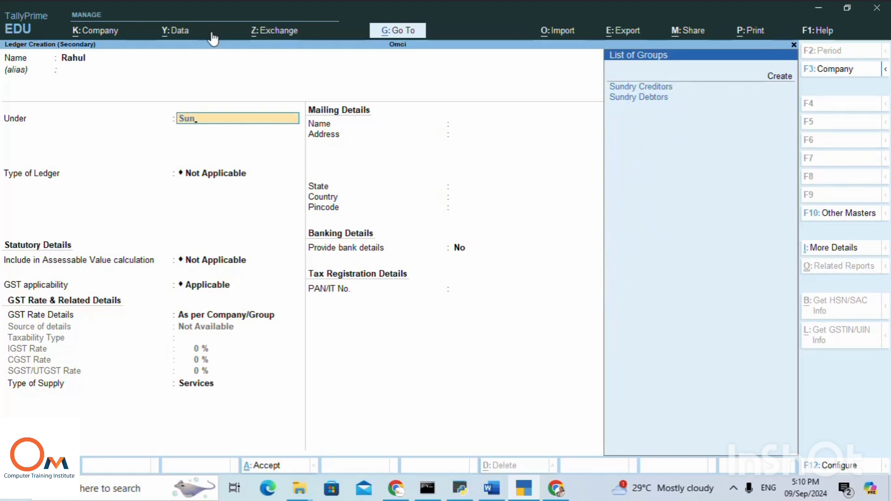
pyautogui.press('Down')
pyautogui.press('Down')
pyautogui.press('Return')
pyautogui.press('Return')
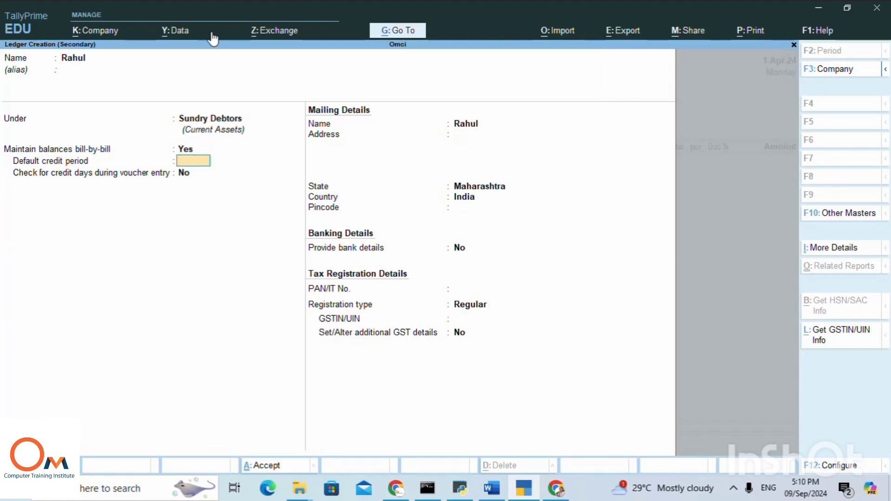
# - Keep the default credit, mailing, banking and tax registration details for the customer ledger and save it
pyautogui.press('Return')
pyautogui.press('Return')
pyautogui.press('Return')
pyautogui.press('Return')
pyautogui.press('Return')
pyautogui.press('Return')
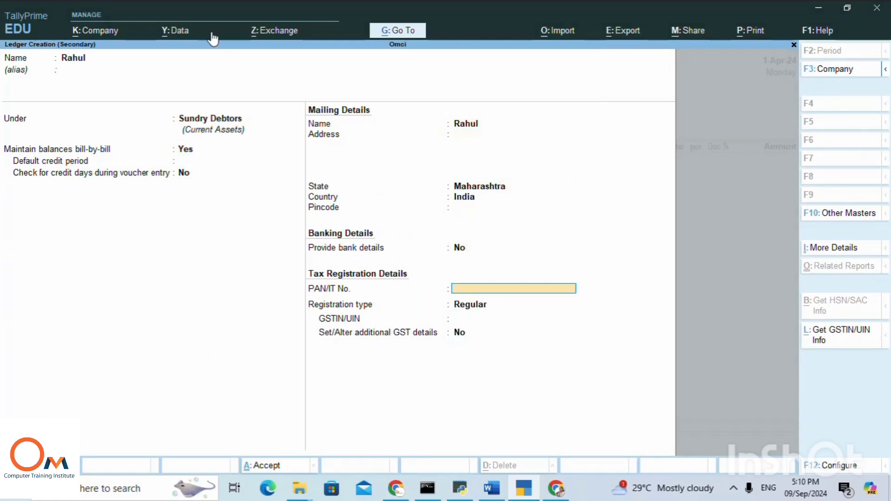
pyautogui.press('Return')
pyautogui.press('Return')
pyautogui.press('Return')
pyautogui.press('Return')
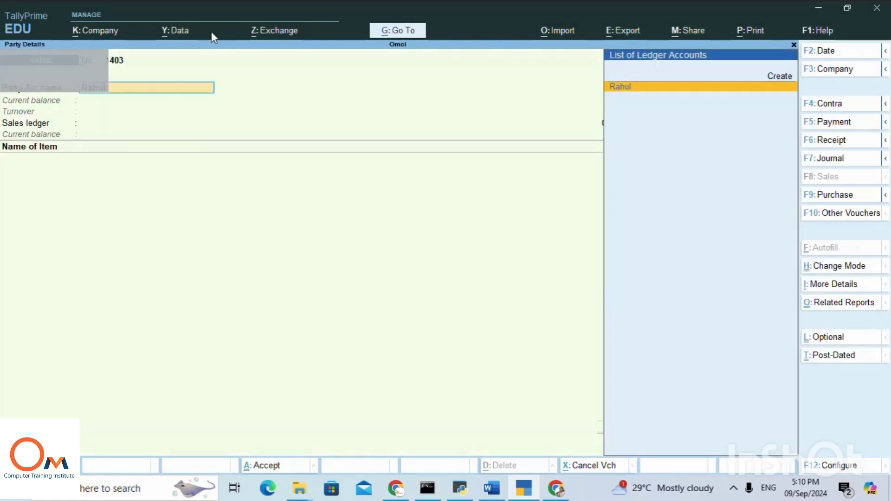
# - Use the new customer as the voucher's party account and leave all dispatch details blank
pyautogui.press('Return')
pyautogui.press('Return')
pyautogui.press('Return')
pyautogui.press('Return')
pyautogui.press('Return')
pyautogui.press('Return')
pyautogui.press('Return')
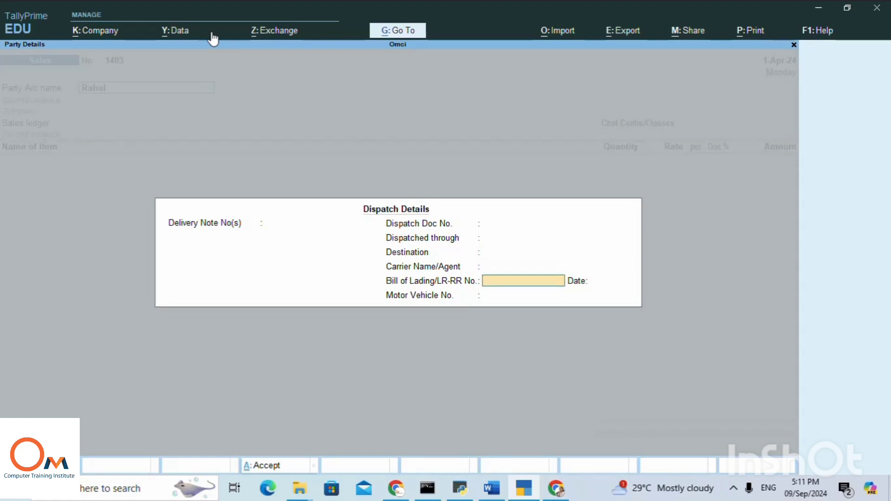
pyautogui.press('Return')
pyautogui.press('Return')
pyautogui.press('Return')
# - Set the buyer's state to Haryana, keep the GST registration type as Regular with no GSTIN, and accept the party details
pyautogui.press('Return')
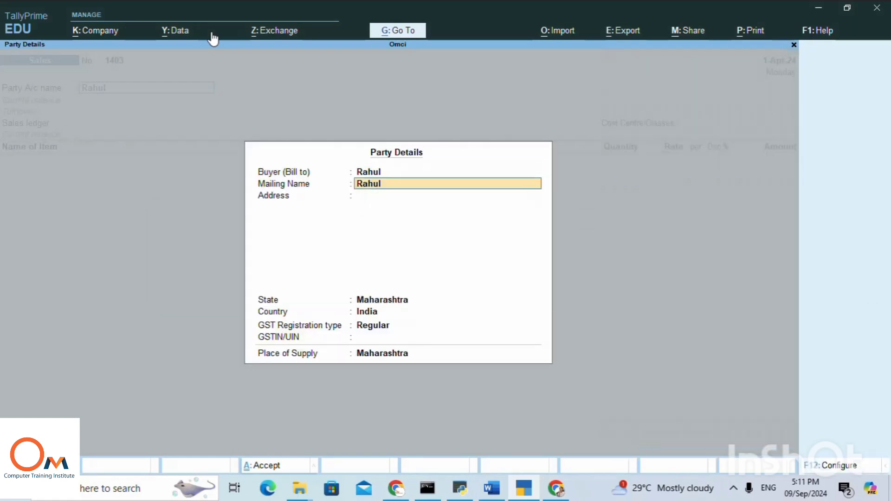
pyautogui.write('H')
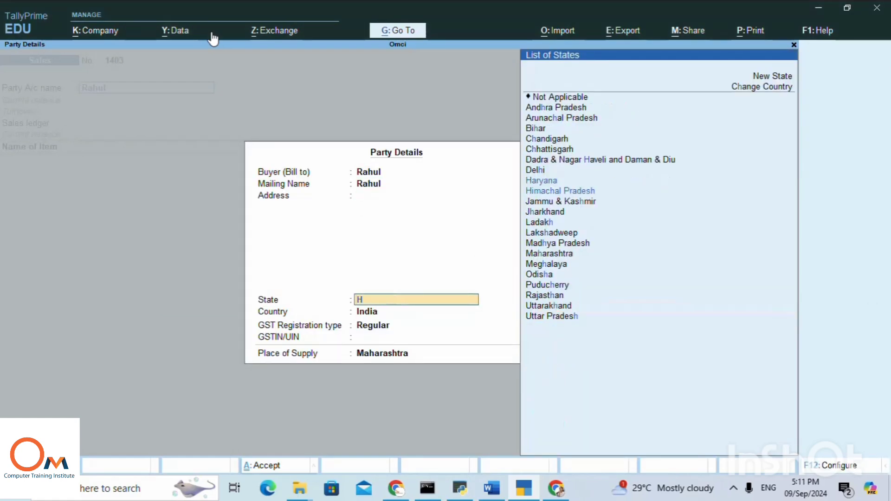
pyautogui.press('Return')
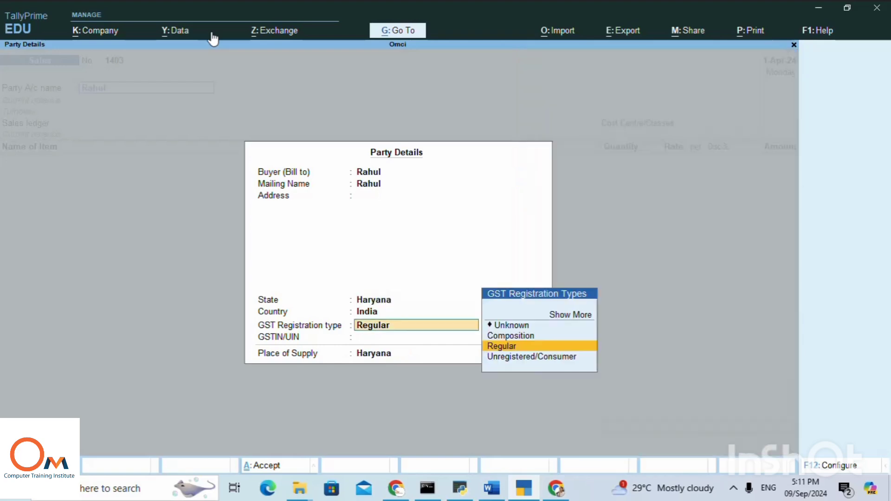
pyautogui.press('Return')
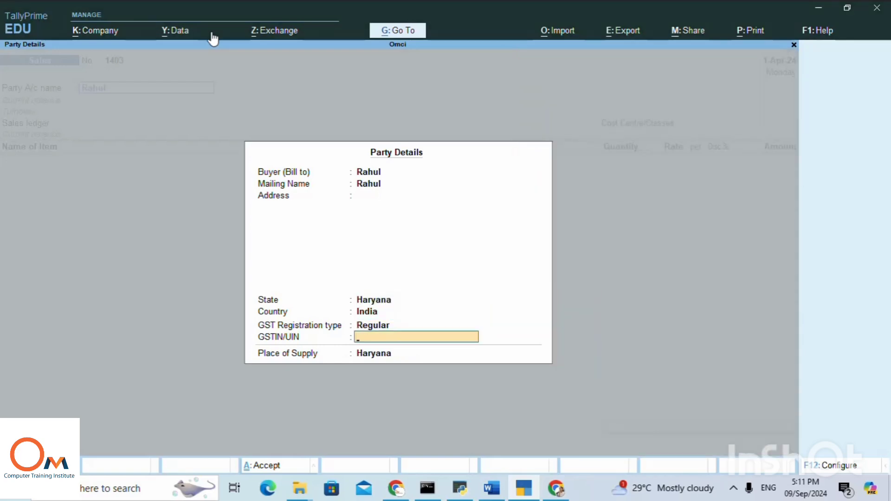
pyautogui.press('Return')
pyautogui.press('Return')
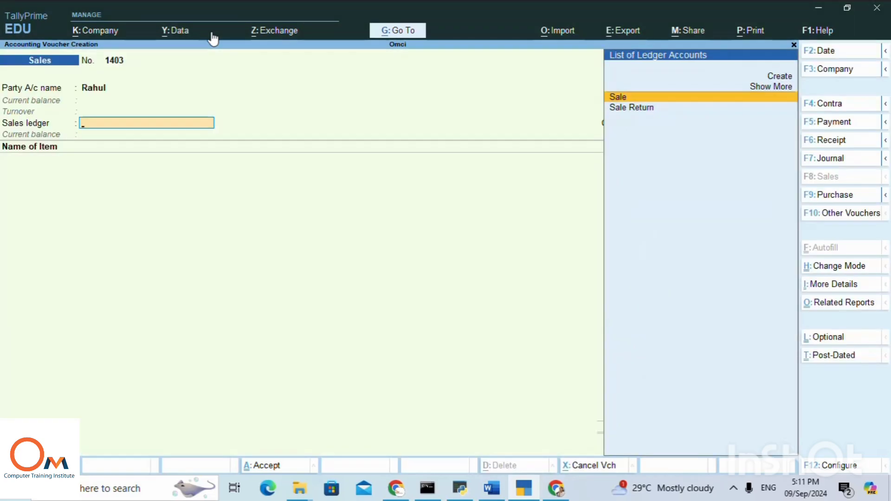
# - Set the sales ledger to Sale with cost centre Not Applicable, and add HP KEYBORD 5555 as the first item
pyautogui.press('Return')
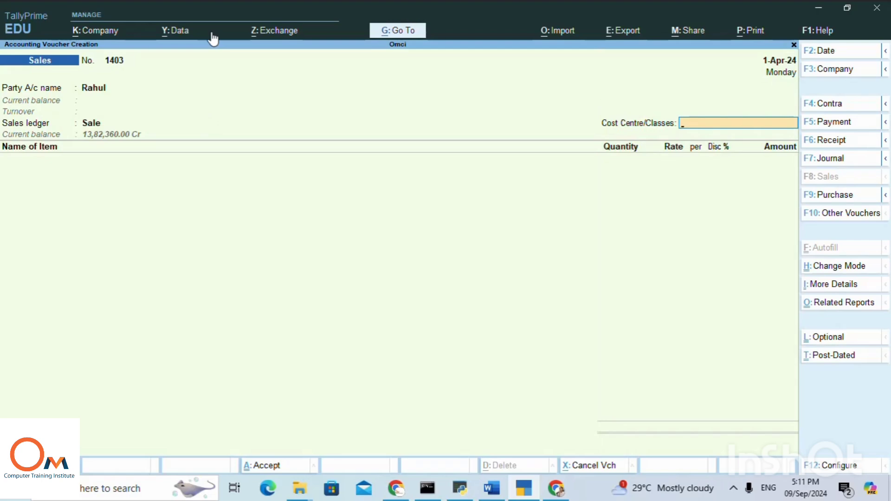
pyautogui.press('Return')
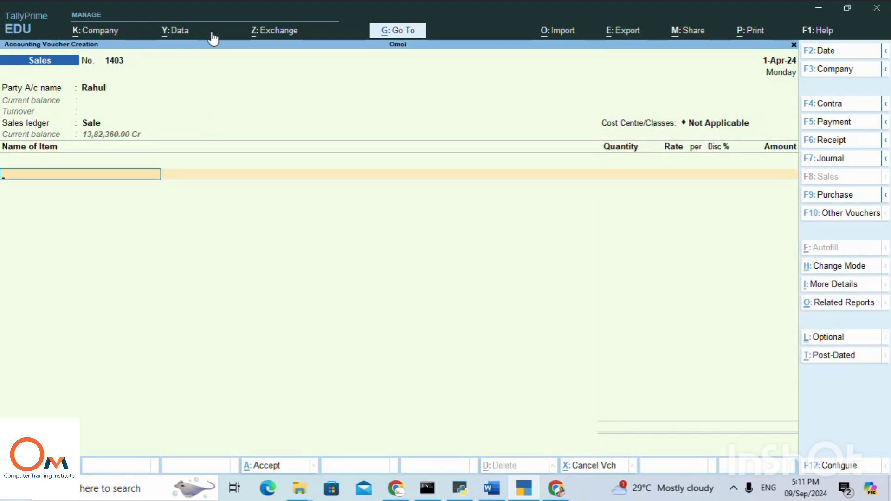
pyautogui.write('Hp')
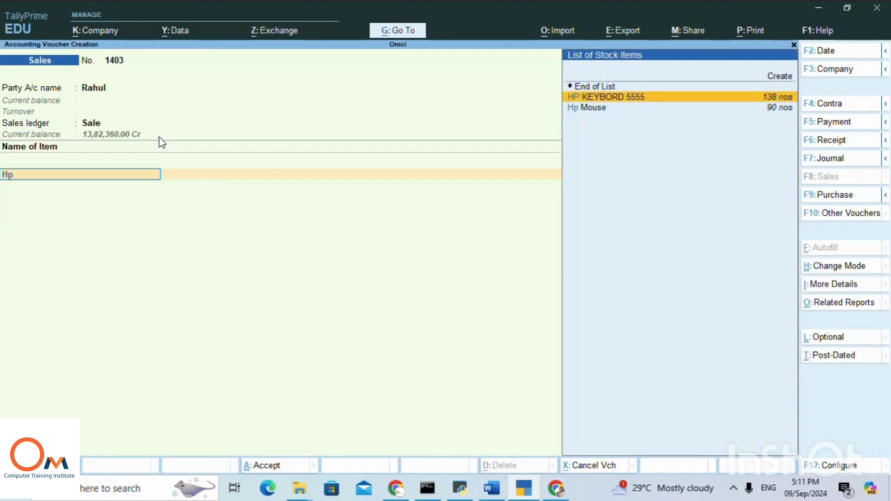
pyautogui.press('Return')
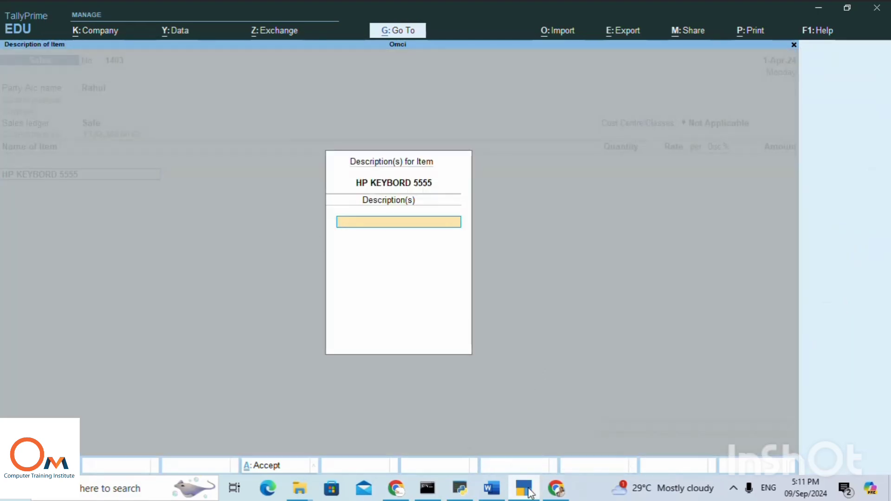
# - Check the HP keyboard line in the Word notes and allocate 30 nos of HP KEYBORD 5555 from the Panvel godown
pyautogui.click(491, 489)
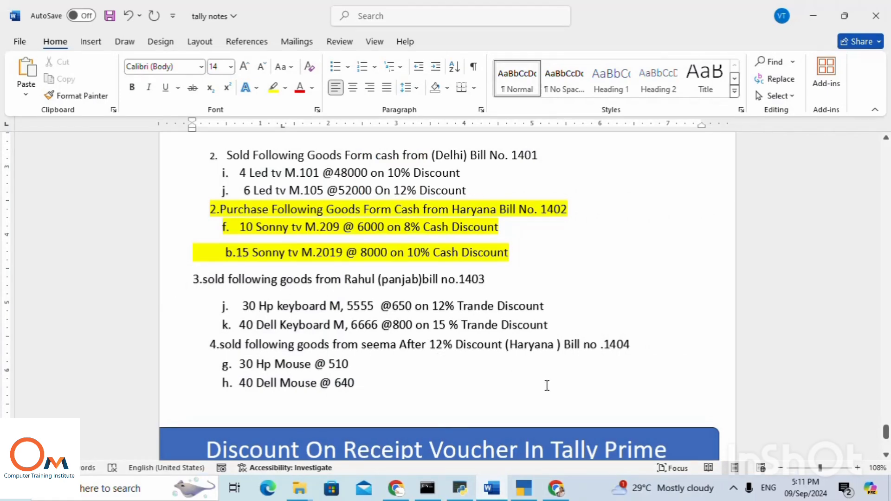
pyautogui.click(529, 493)
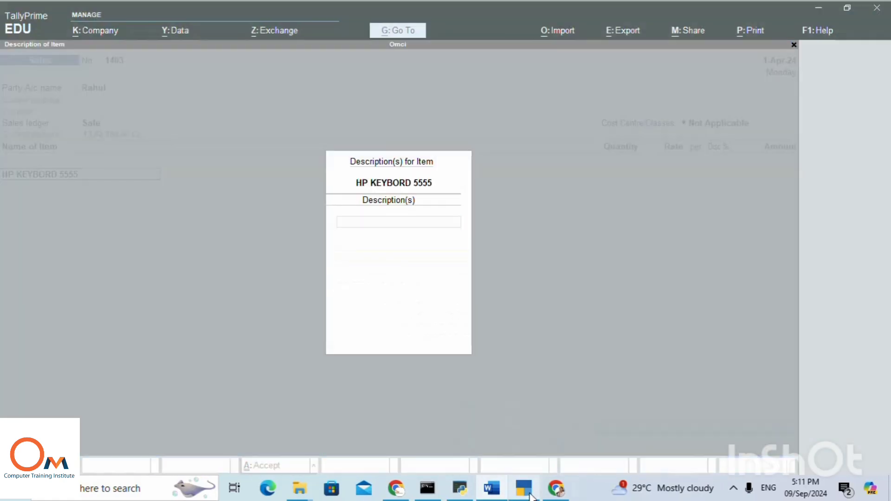
pyautogui.press('Return')
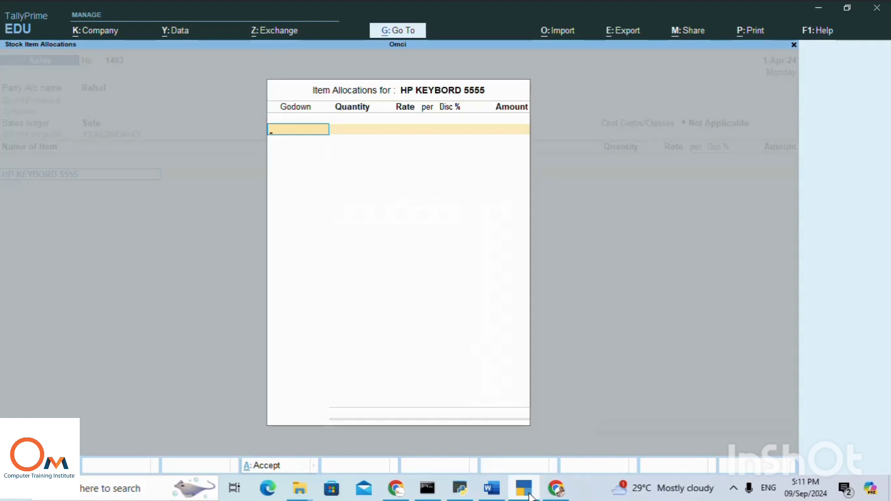
pyautogui.write('P')
pyautogui.press('Down')
pyautogui.press('Return')
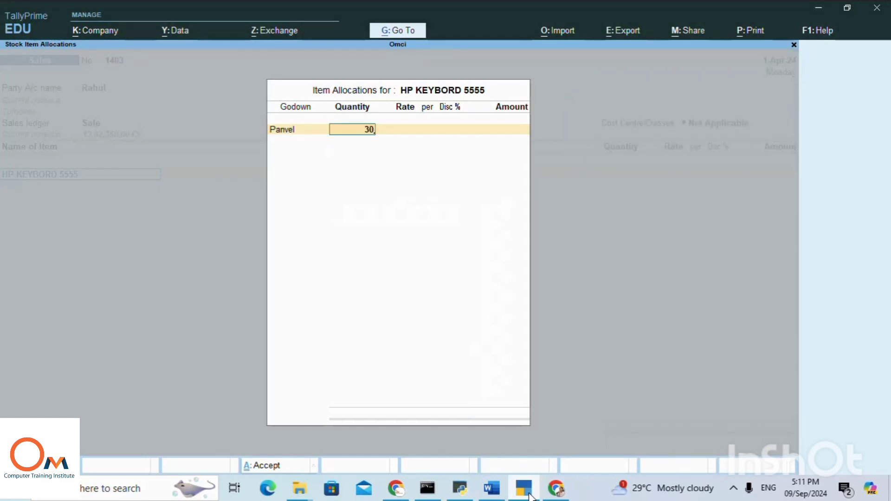
pyautogui.press('Return')
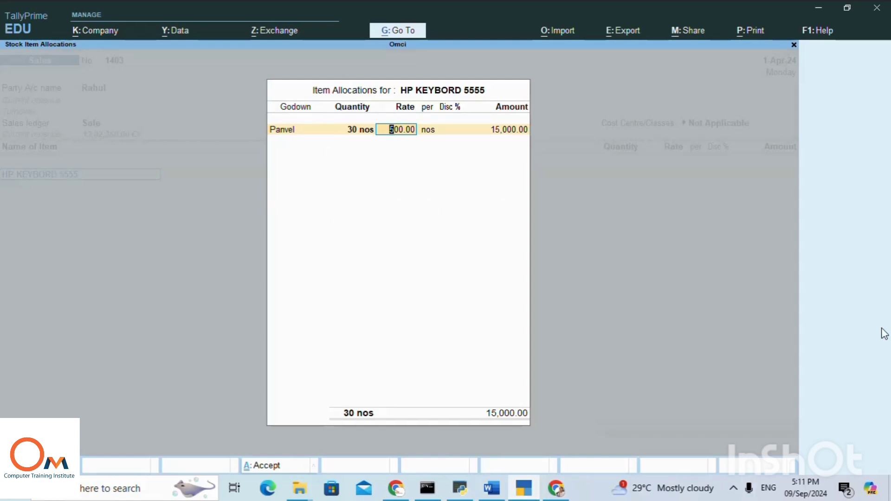
# - Check the HP keyboard's rate in the Word notes, set it to 650 per nos without a discount, and accept the item allocation
pyautogui.click(491, 488)
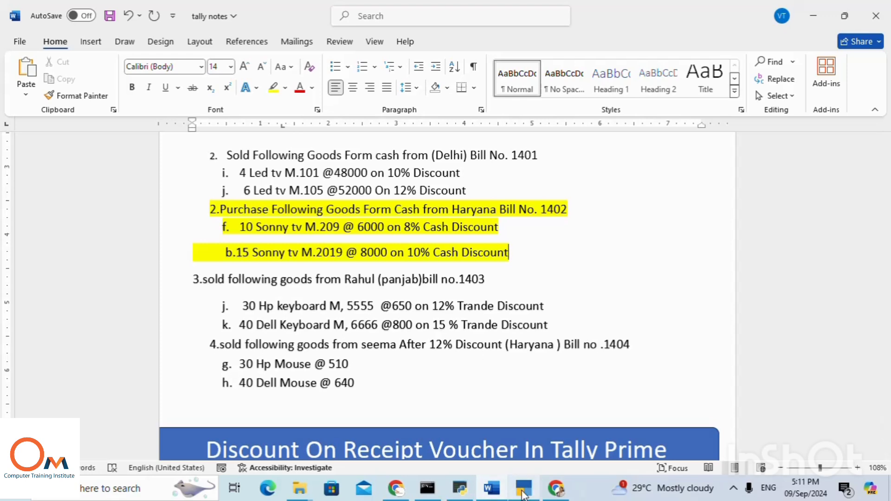
pyautogui.moveTo(523, 492)
pyautogui.click(462, 385)
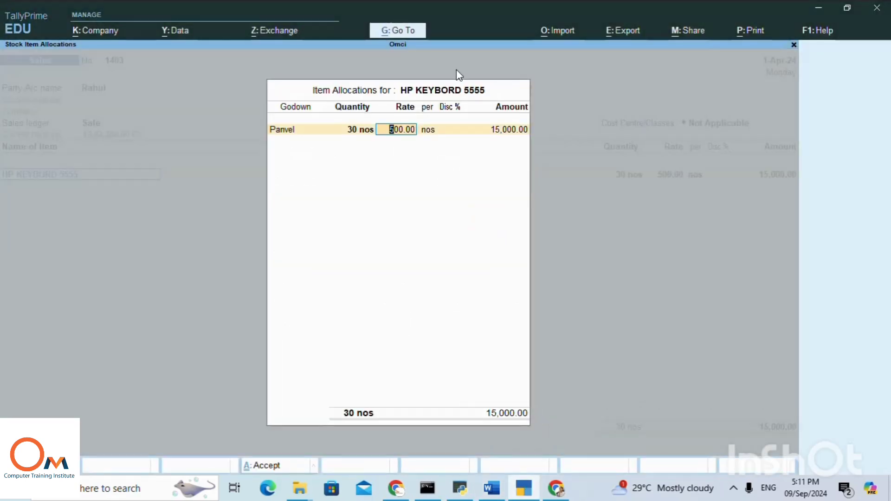
pyautogui.write('650')
pyautogui.press('Return')
pyautogui.press('Return')
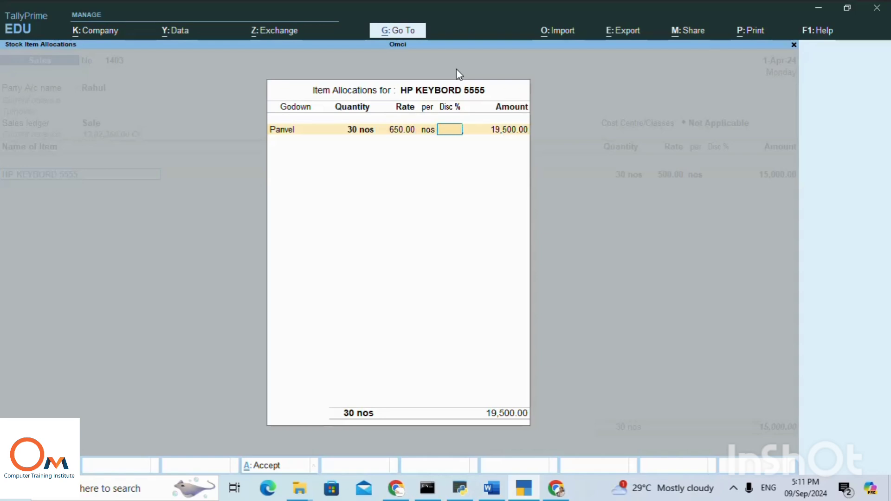
pyautogui.press('Return')
pyautogui.press('Return')
pyautogui.press('Return')
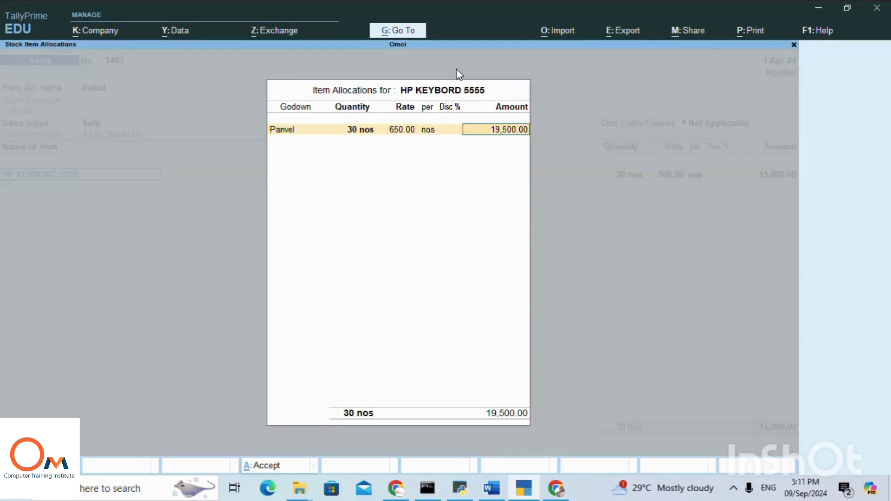
pyautogui.press('Return')
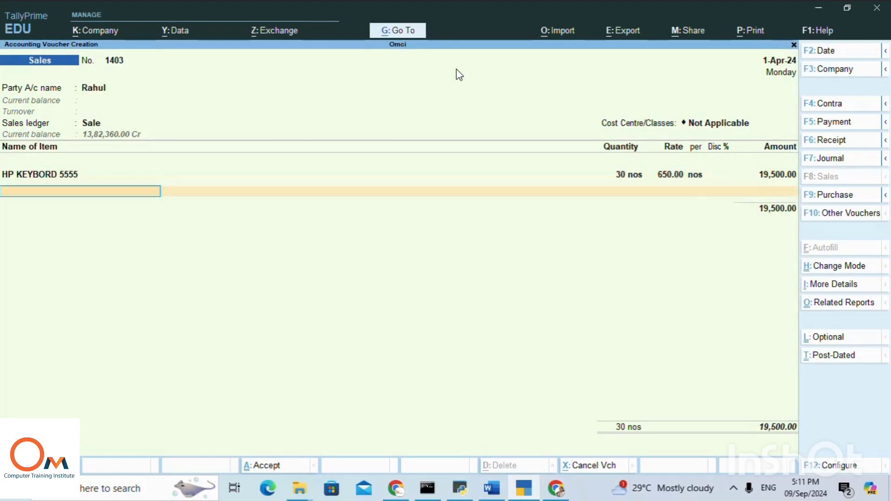
# - Add Dell Keybord M6666 as the second item and allocate 40 nos from the Panvel godown, checking the quantity in the Word notes
pyautogui.write('De')
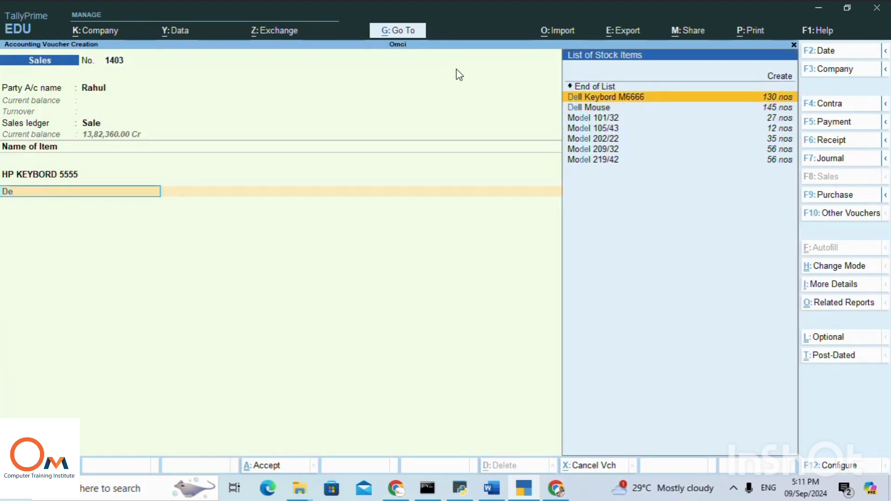
pyautogui.press('Return')
pyautogui.press('Return')
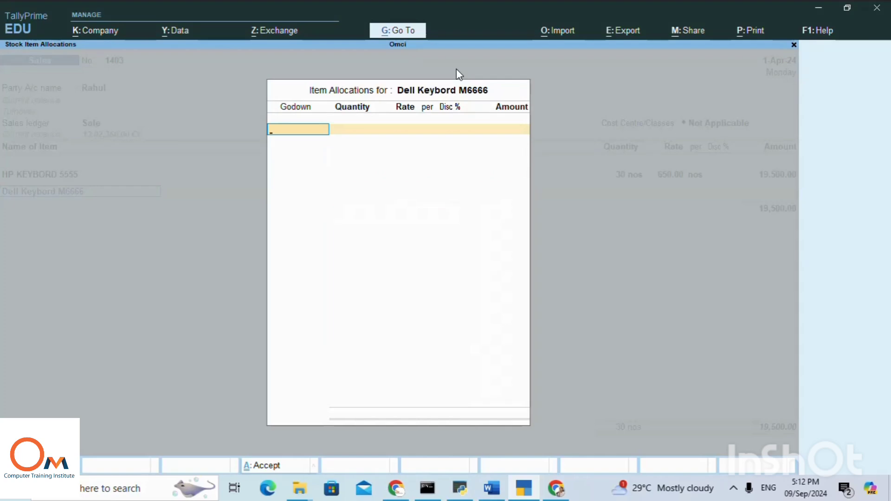
pyautogui.write('P')
pyautogui.press('Down')
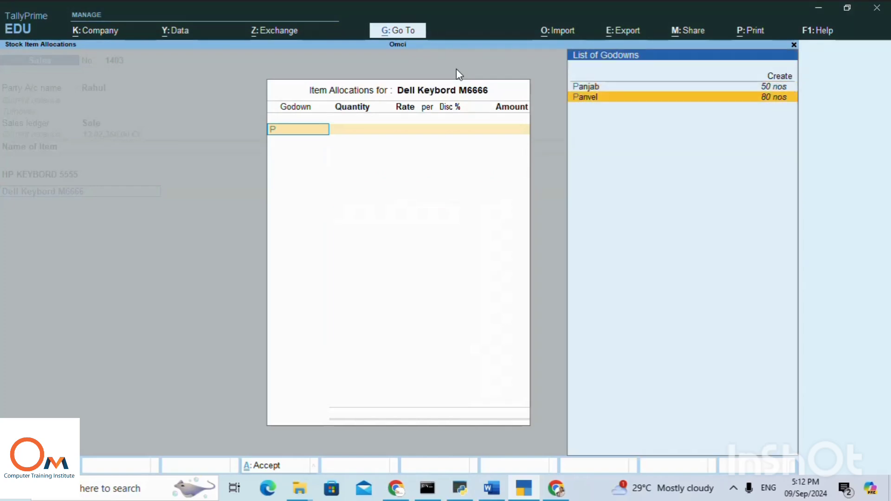
pyautogui.press('Return')
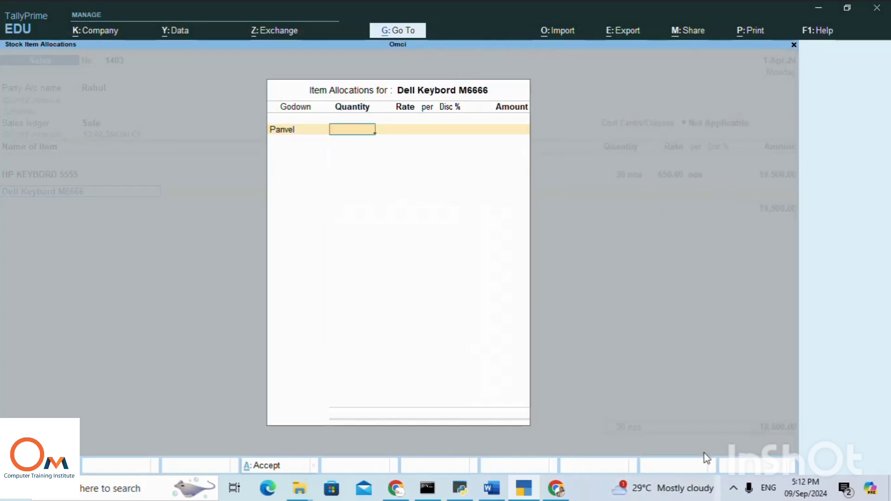
pyautogui.click(492, 488)
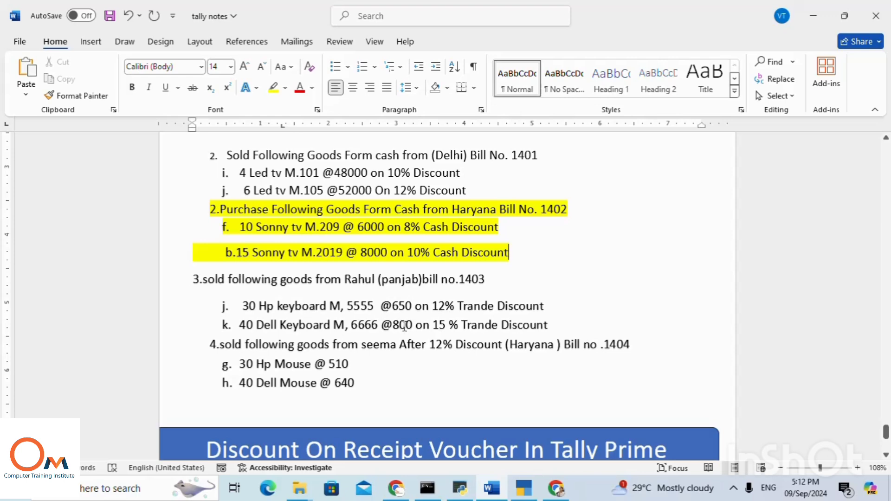
pyautogui.click(524, 488)
pyautogui.write('40')
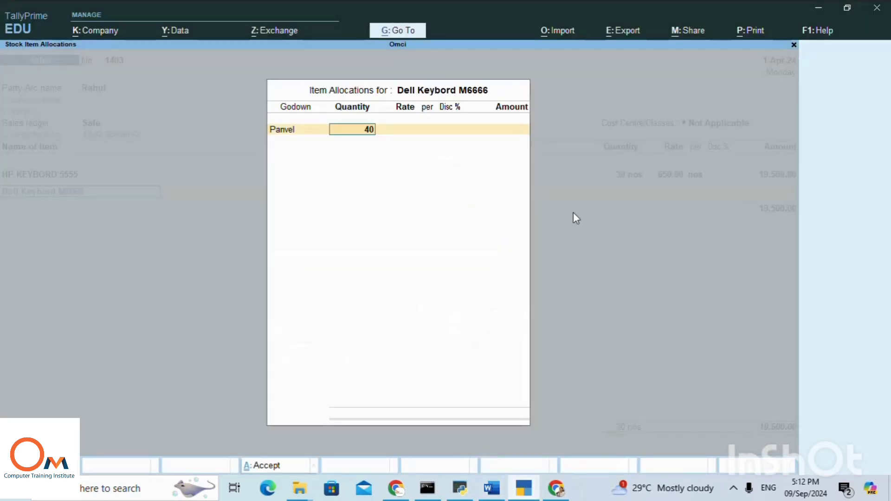
# - Set the Dell keyboard's rate to 800 per nos without a line discount and accept the item allocation
pyautogui.press('Return')
pyautogui.press('BackSpace')
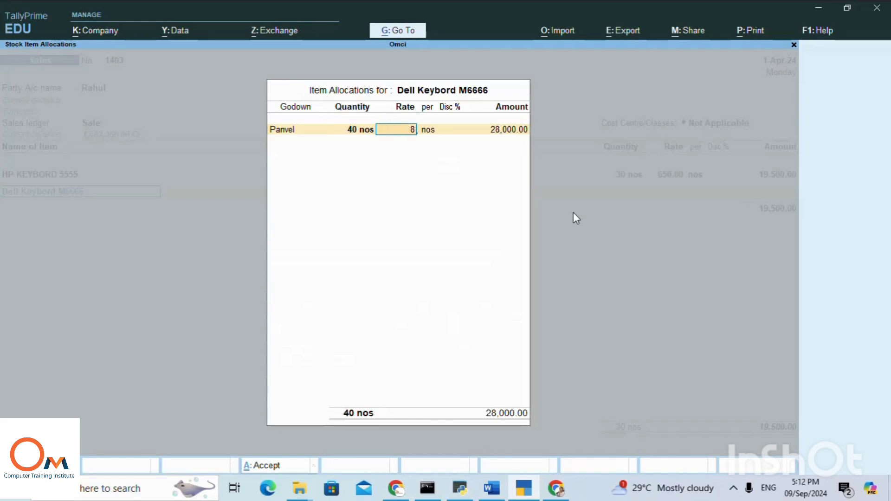
pyautogui.write('8000')
pyautogui.press('BackSpace')
pyautogui.press('Return')
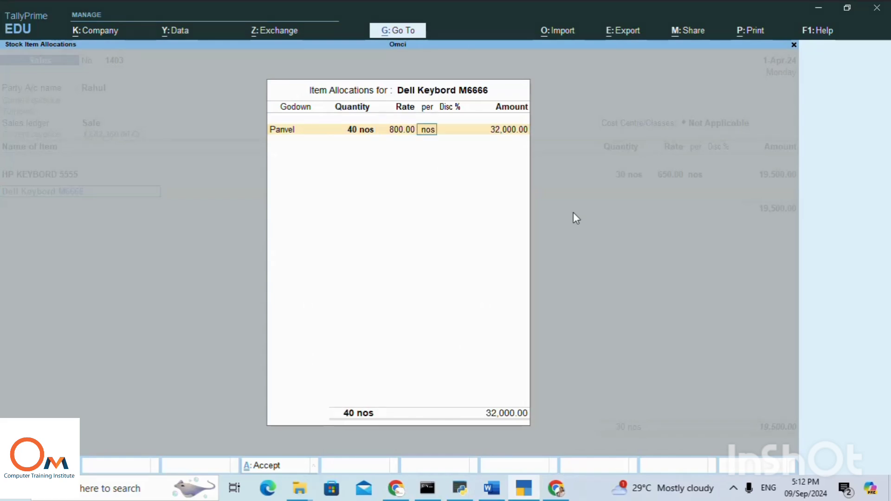
pyautogui.press('Return')
pyautogui.press('Return')
pyautogui.press('Return')
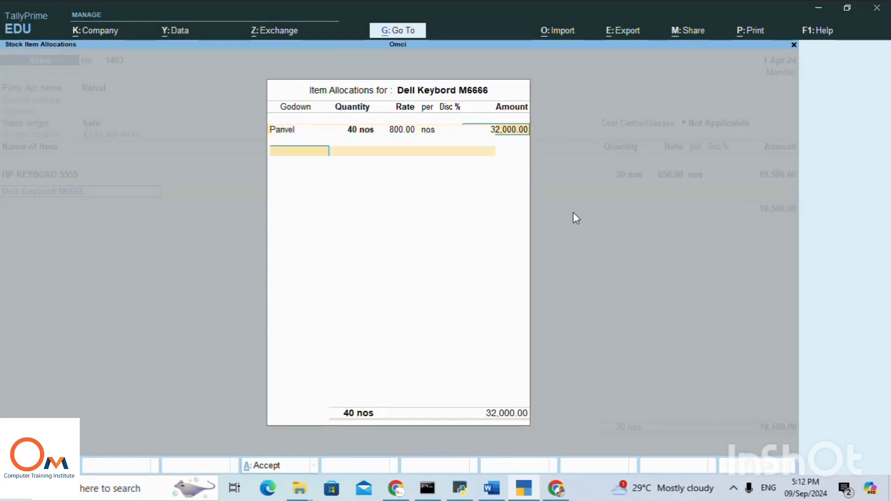
pyautogui.press('Return')
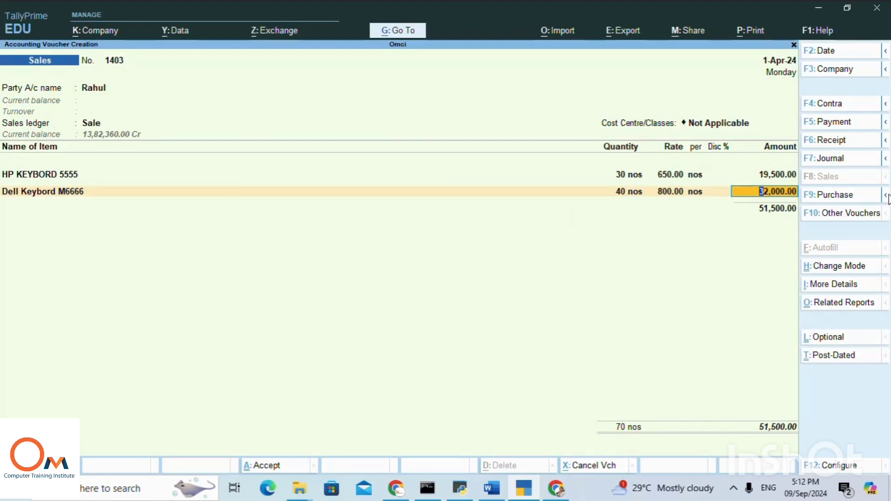
# - Set Provide Cash/Trade Discount to Yes in the voucher configuration and accept the remaining options unchanged
pyautogui.click(837, 466)
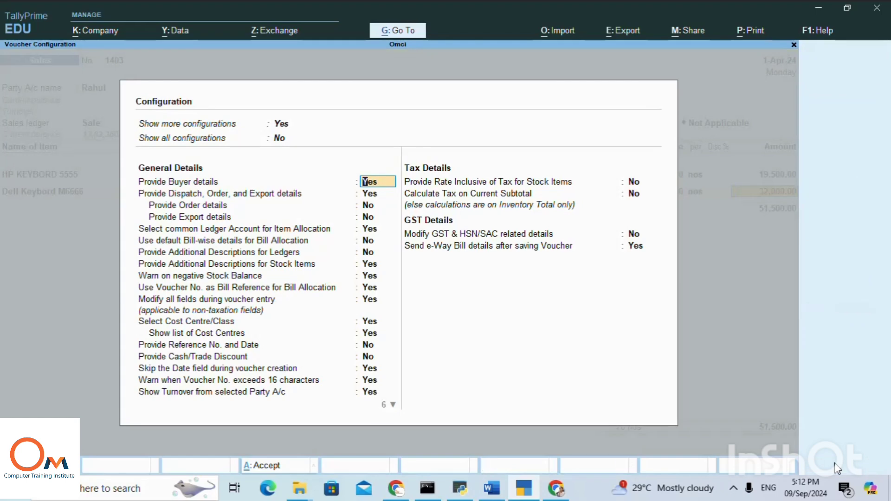
pyautogui.press('Down')
pyautogui.press('Down')
pyautogui.press('Down')
pyautogui.press('Down')
pyautogui.press('Down')
pyautogui.press('Down')
pyautogui.press('Down')
pyautogui.press('Down')
pyautogui.press('Down')
pyautogui.press('Down')
pyautogui.press('Down')
pyautogui.press('Down')
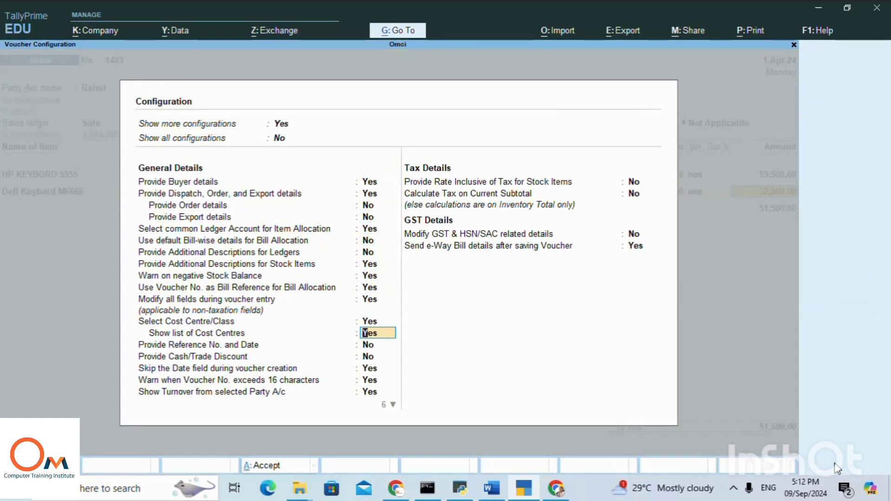
pyautogui.press('Down')
pyautogui.press('Down')
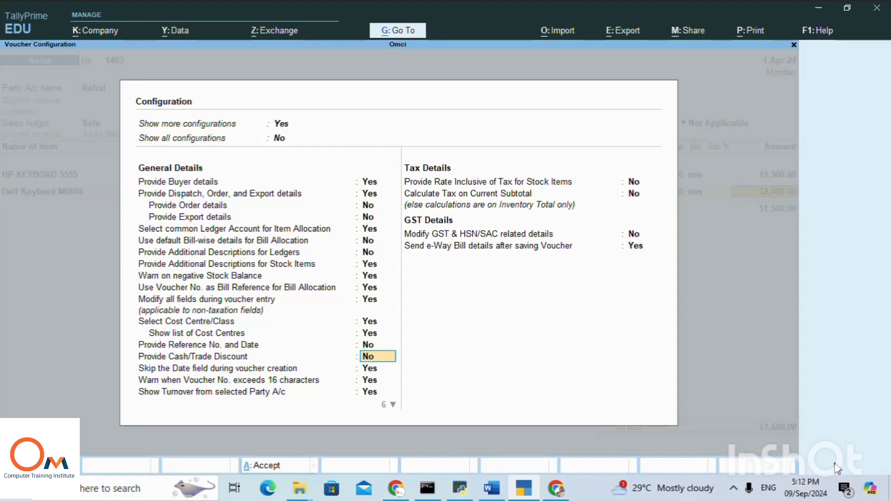
pyautogui.write('yes')
pyautogui.press('Return')
pyautogui.press('Down')
pyautogui.press('Down')
pyautogui.press('Down')
pyautogui.press('Down')
pyautogui.press('Down')
pyautogui.press('Down')
pyautogui.press('Down')
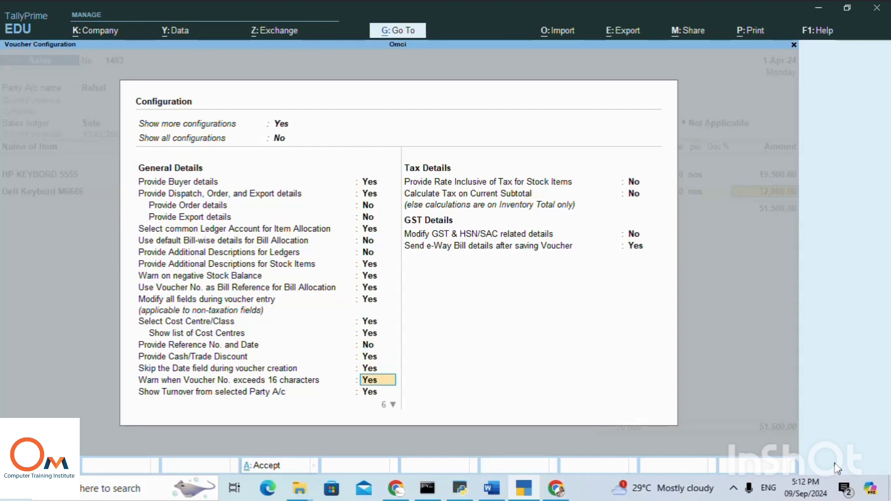
pyautogui.press('Down')
pyautogui.press('Down')
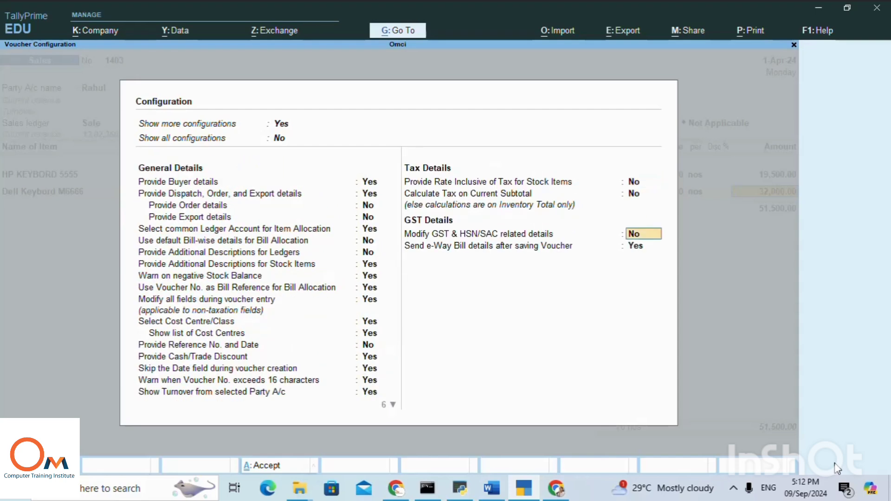
pyautogui.press('Down')
pyautogui.press('Return')
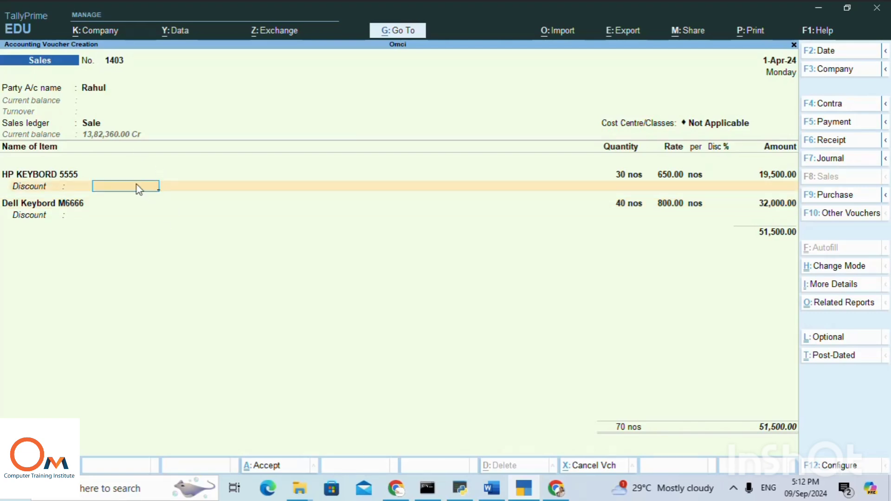
# - Check the keyboards' trade discounts in the Word notes and enter 12 as the HP keyboard's discount amount
pyautogui.click(504, 490)
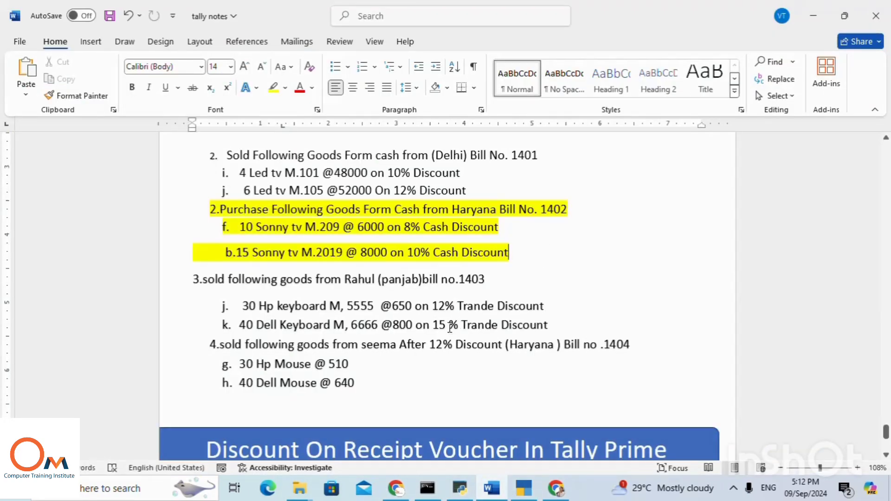
pyautogui.click(527, 491)
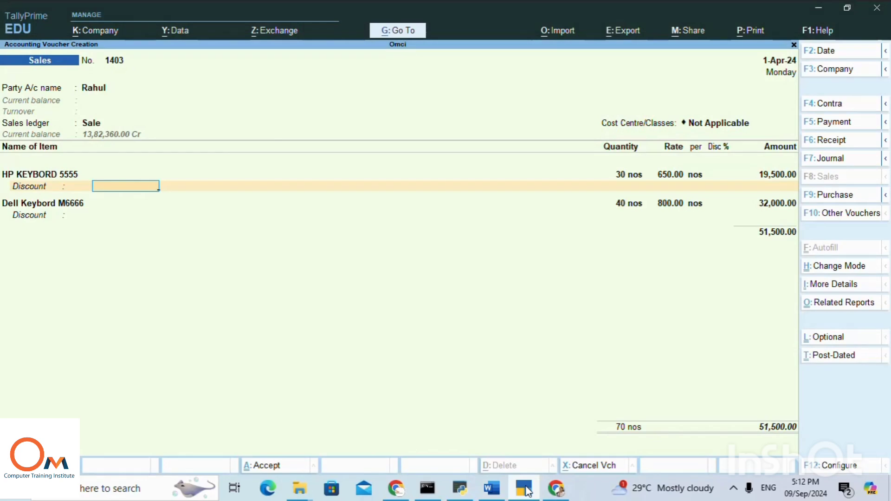
pyautogui.write('12')
pyautogui.press('Return')
pyautogui.press('Return')
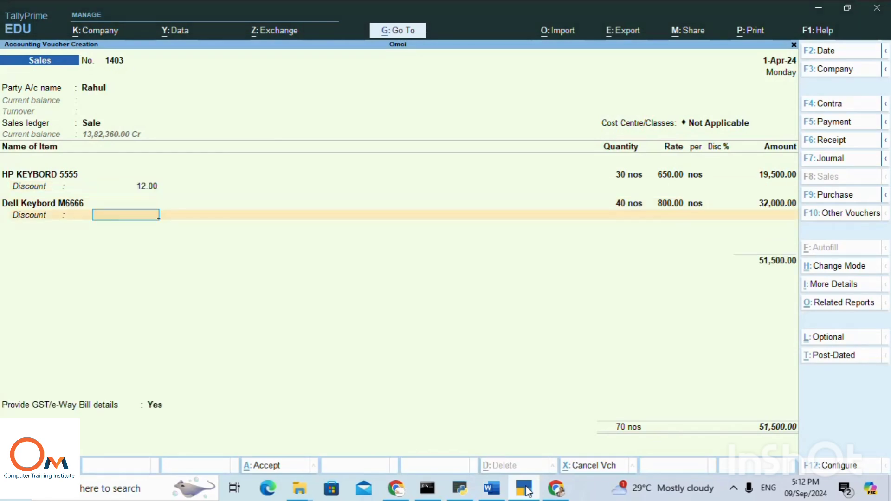
# - Clear the HP keyboard's discount amount and enter a 12% discount rate for that item instead
pyautogui.press('BackSpace')
pyautogui.press('BackSpace')
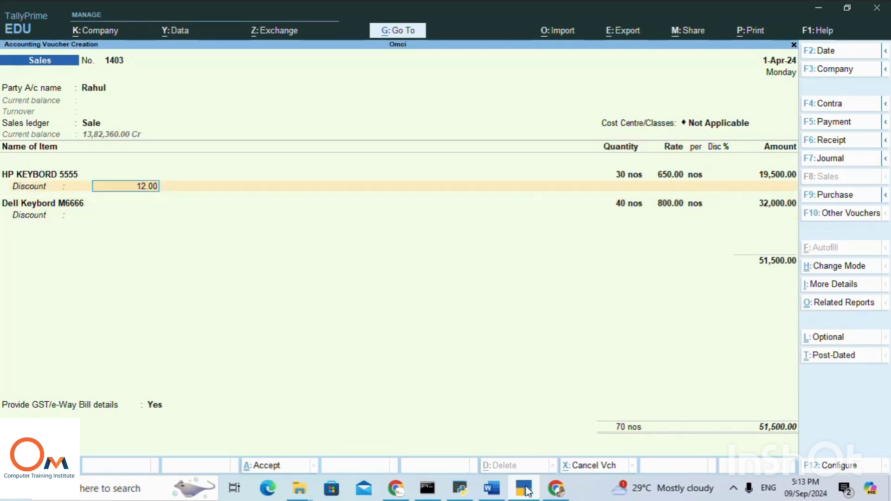
pyautogui.press('BackSpace')
pyautogui.press('BackSpace')
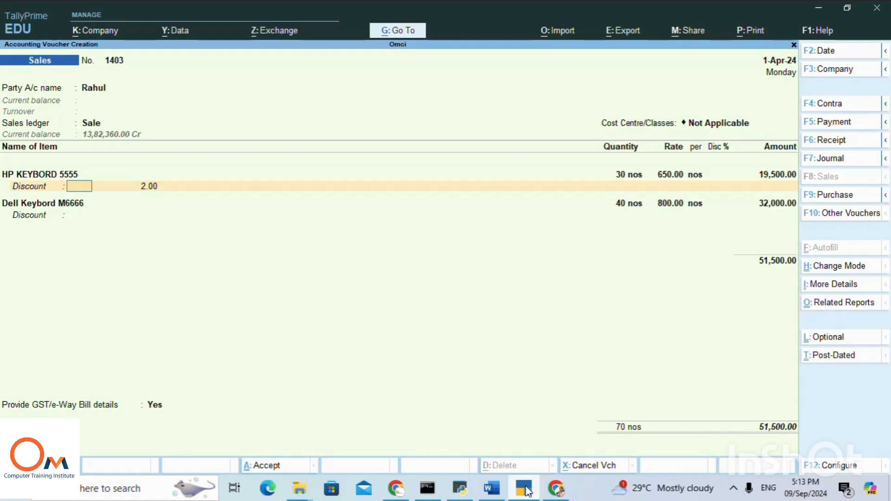
pyautogui.write('12')
pyautogui.press('Return')
pyautogui.press('Return')
pyautogui.press('Return')
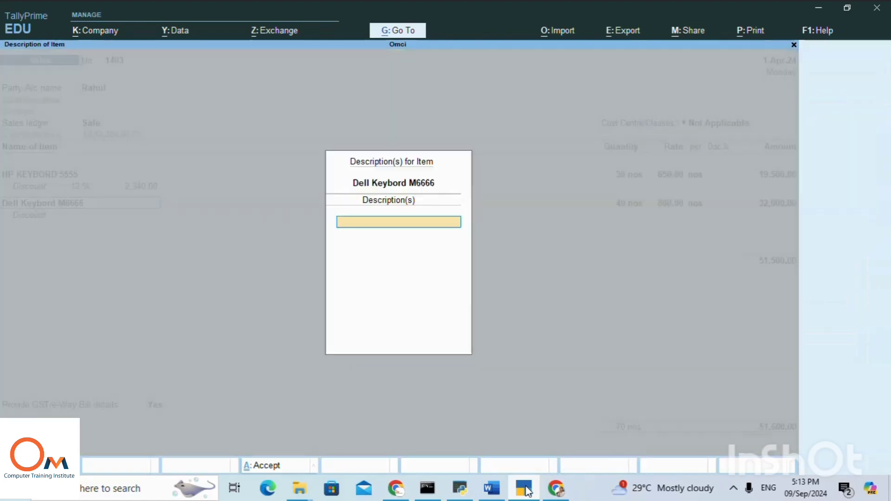
# - Keep the Dell keyboard's description and godown allocation unchanged, and give that item a 15% discount
pyautogui.press('Return')
pyautogui.press('Return')
pyautogui.press('Return')
pyautogui.press('Return')
pyautogui.press('Return')
pyautogui.press('Return')
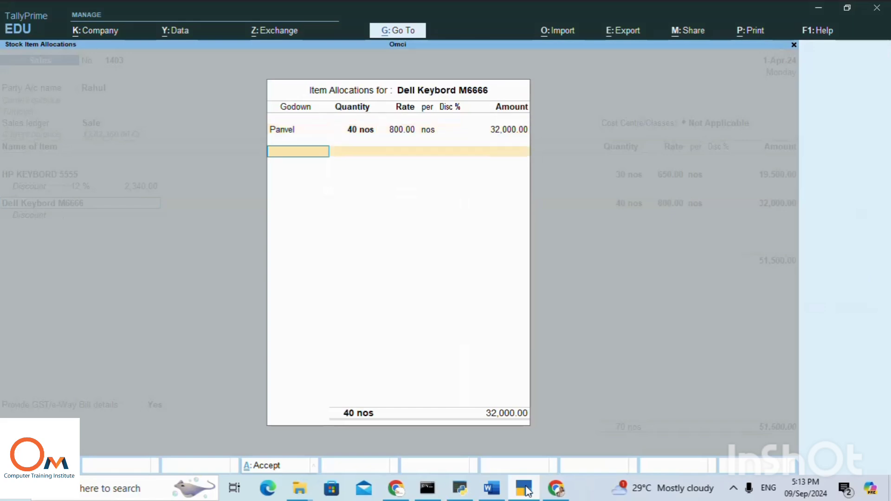
pyautogui.press('Return')
pyautogui.press('Return')
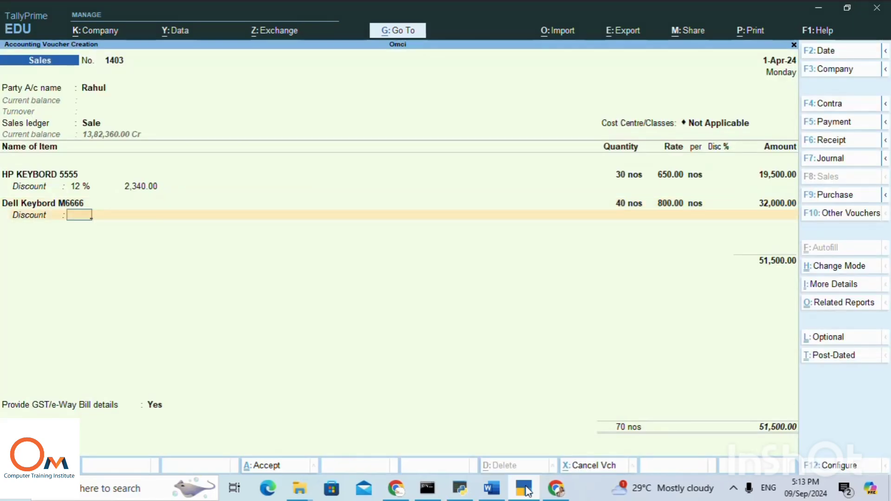
pyautogui.write('15')
pyautogui.press('Return')
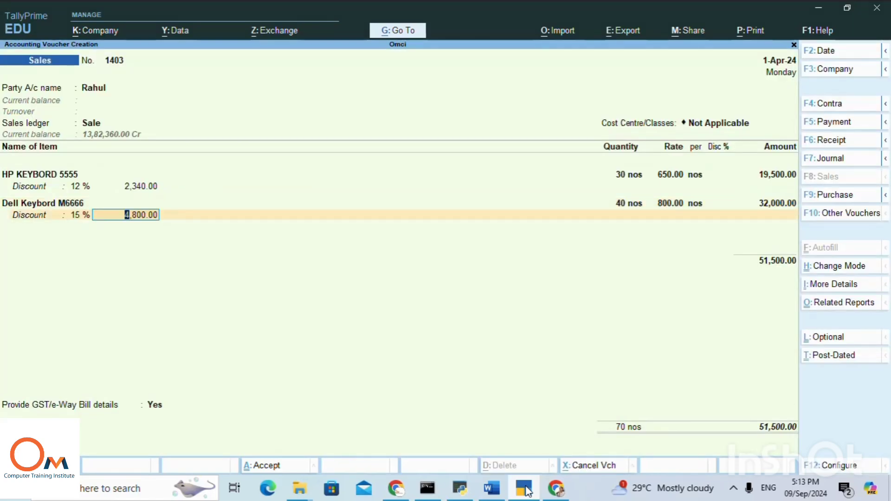
pyautogui.press('Return')
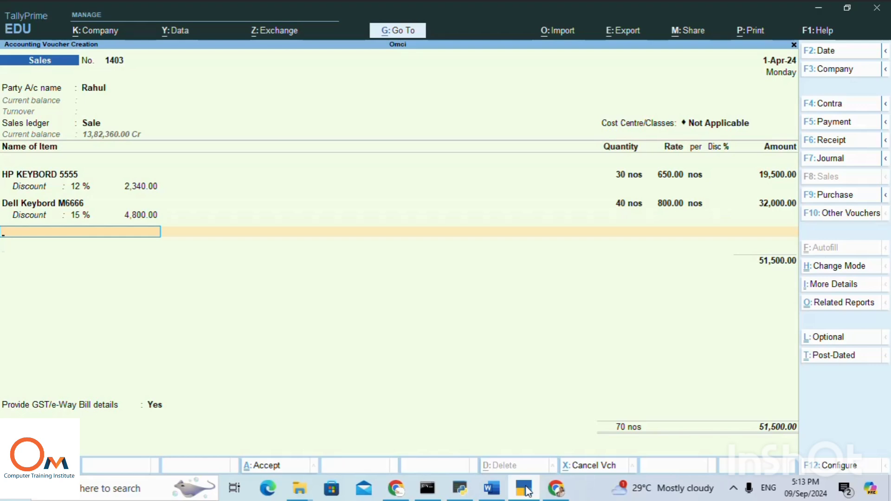
# - End the item list and start creating a discount ledger named Di for the voucher's additional ledger line
pyautogui.press('Return')
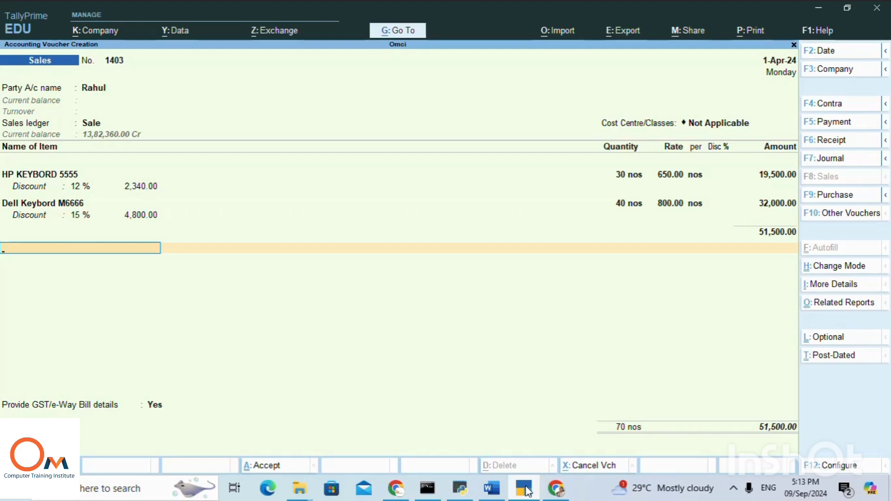
pyautogui.write('D')
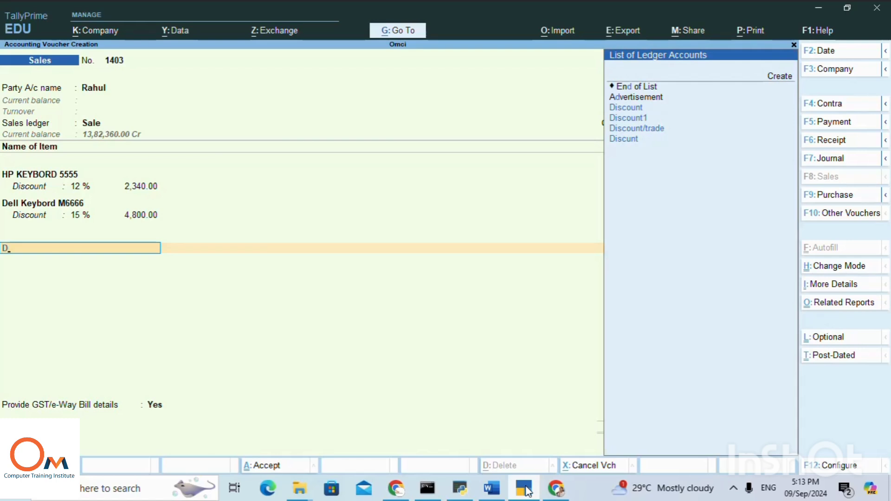
pyautogui.press('Down')
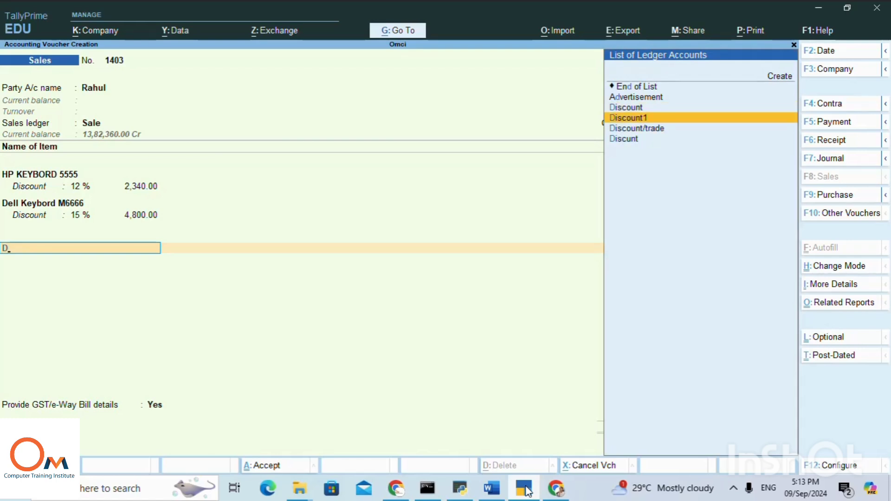
pyautogui.press('Down')
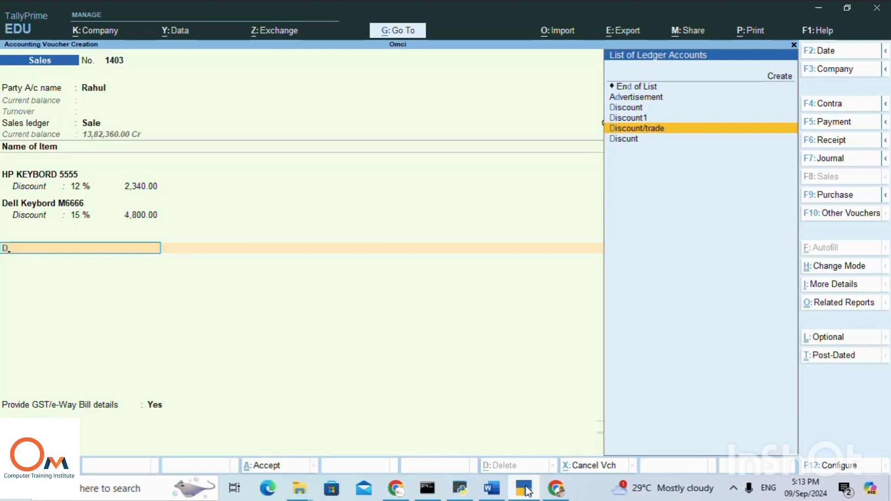
pyautogui.hotkey('alt', 'c')
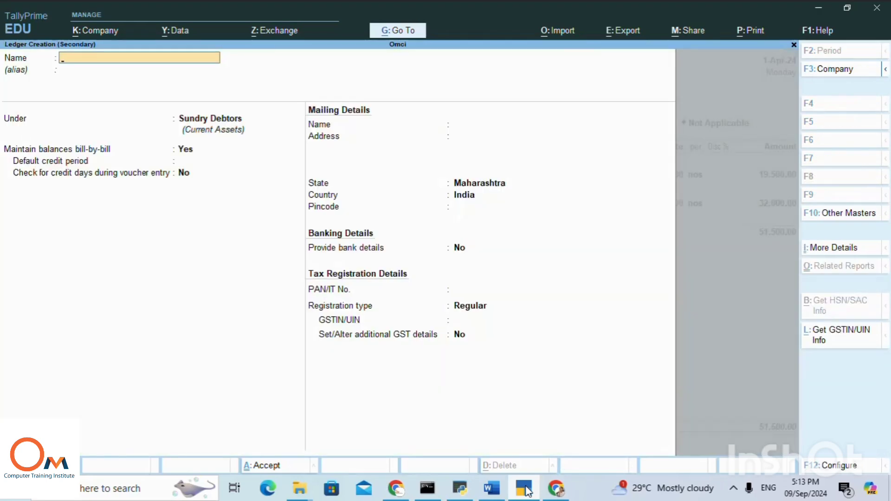
pyautogui.write('Di')
pyautogui.press('Return')
pyautogui.press('Return')
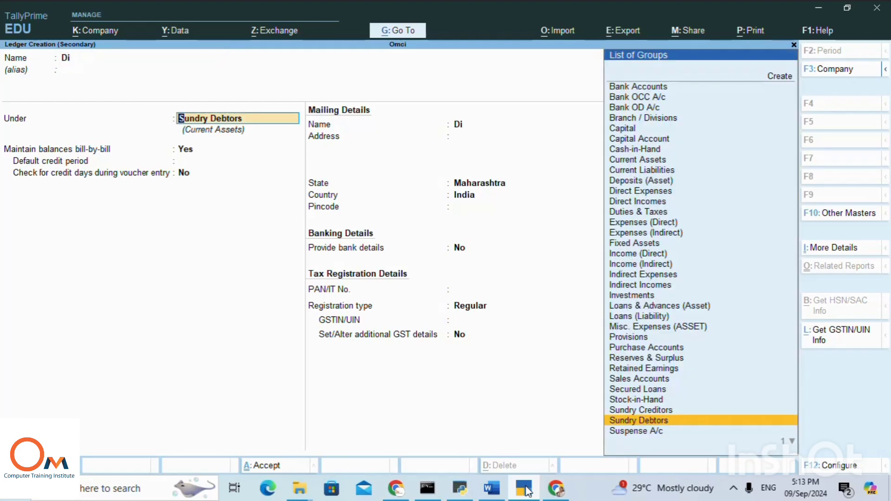
pyautogui.write('In')
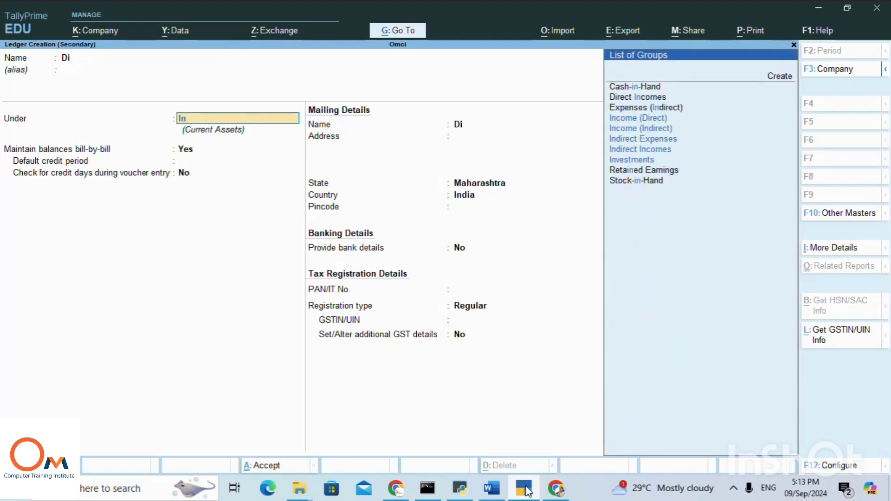
pyautogui.press('Down')
pyautogui.press('Down')
pyautogui.press('Down')
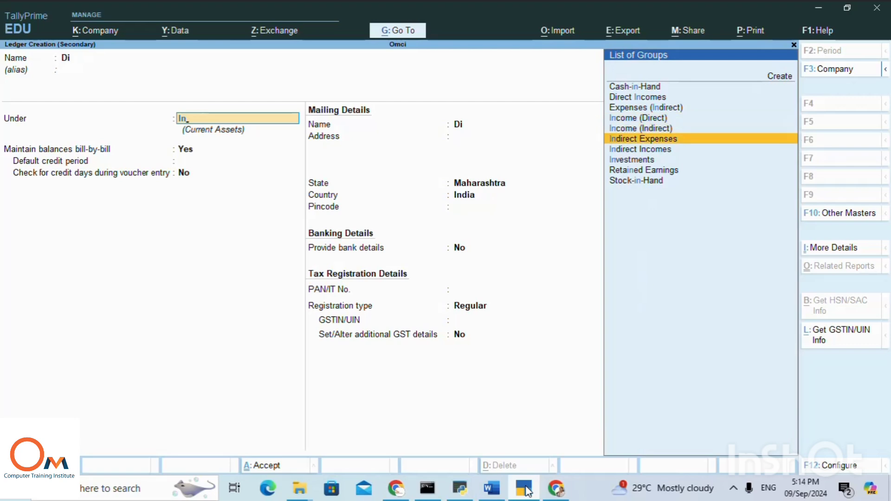
pyautogui.press('Return')
pyautogui.press('Down')
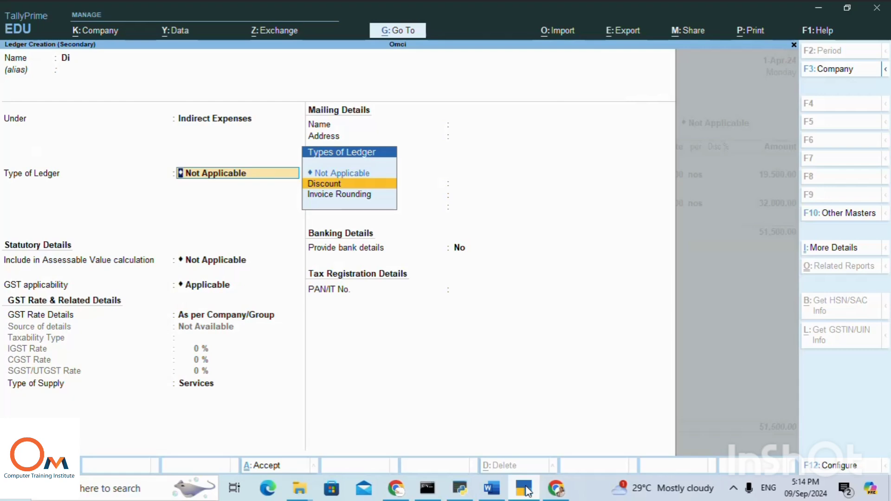
pyautogui.press('Escape')
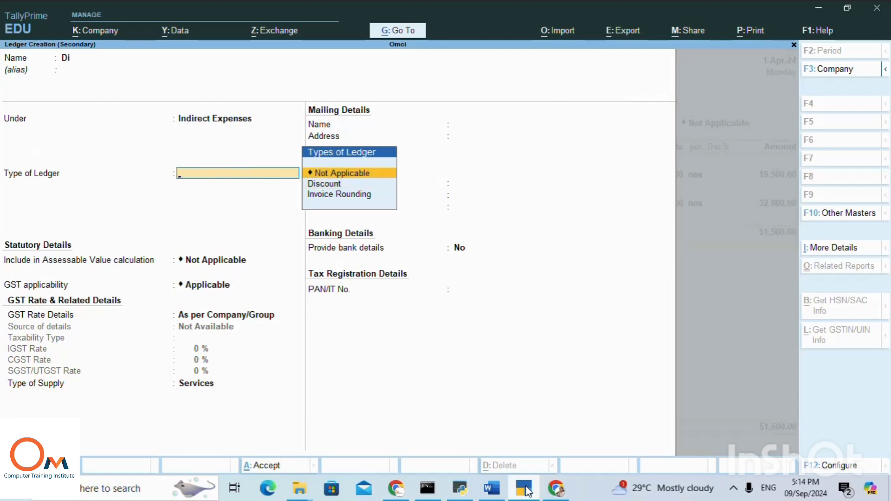
pyautogui.press('Escape')
# - Add the existing Discount/trade ledger below the items, keep its calculated amount, and allocate it to the Advertisement cost category
pyautogui.press('Return')
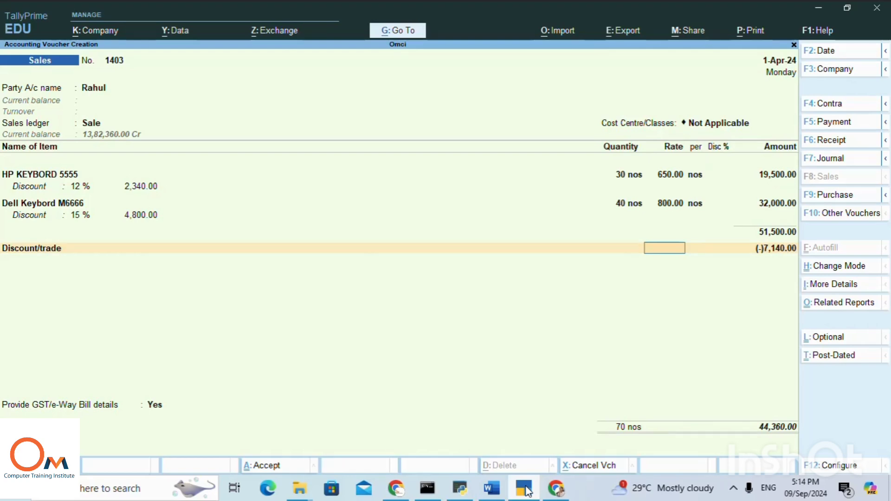
pyautogui.press('Return')
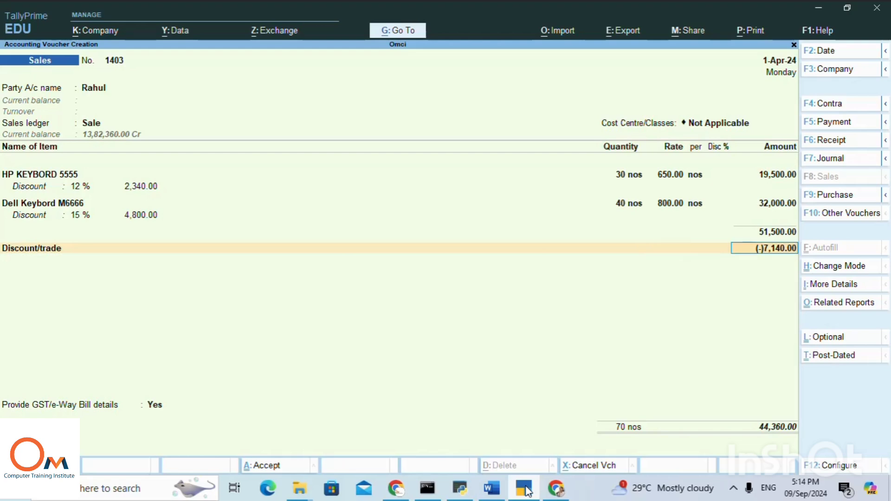
pyautogui.press('Return')
pyautogui.press('Return')
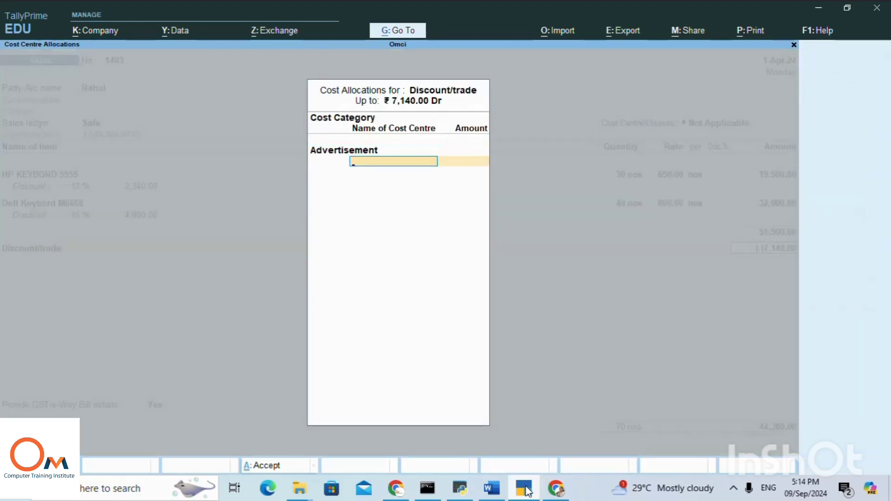
pyautogui.press('Return')
pyautogui.press('Return')
pyautogui.press('Return')
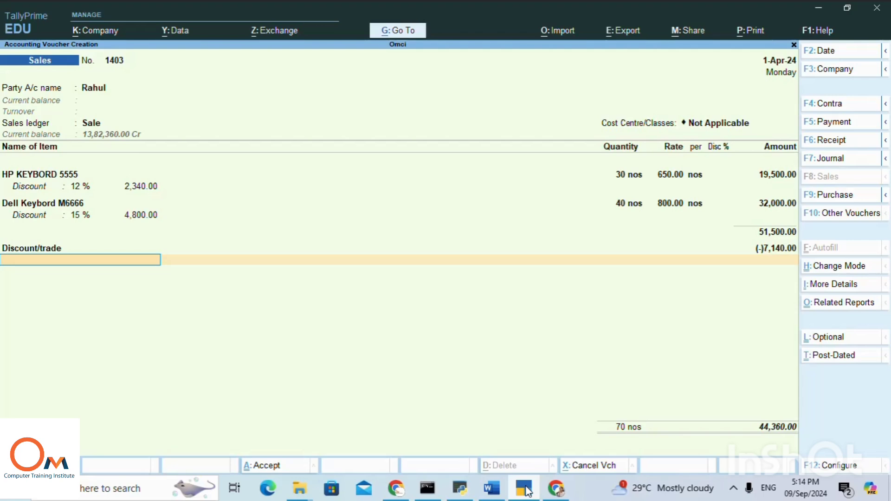
# - Record the party's balance as New Ref 1403 with a 30-day credit period, leave the narration empty, and save the Sales voucher
pyautogui.press('Return')
pyautogui.press('Return')
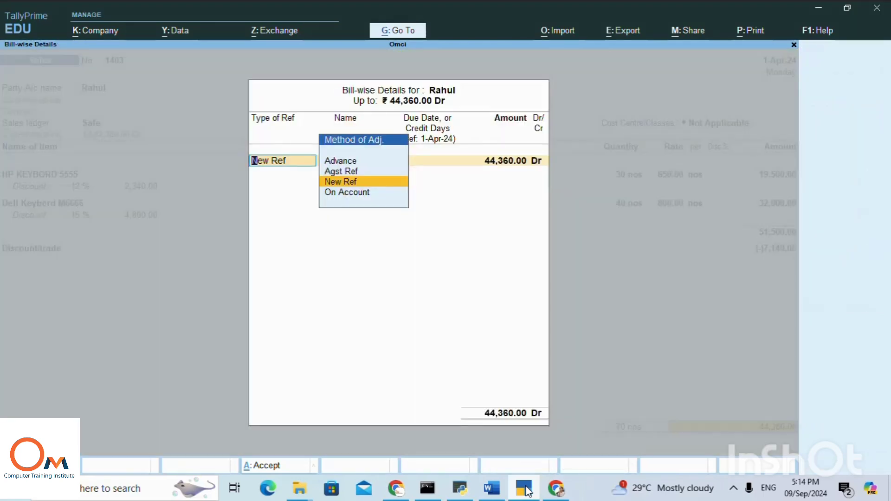
pyautogui.press('Return')
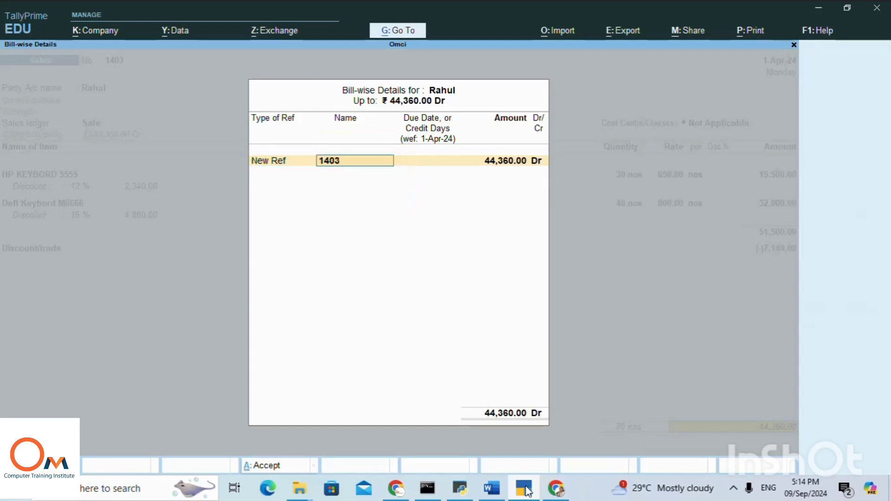
pyautogui.press('Return')
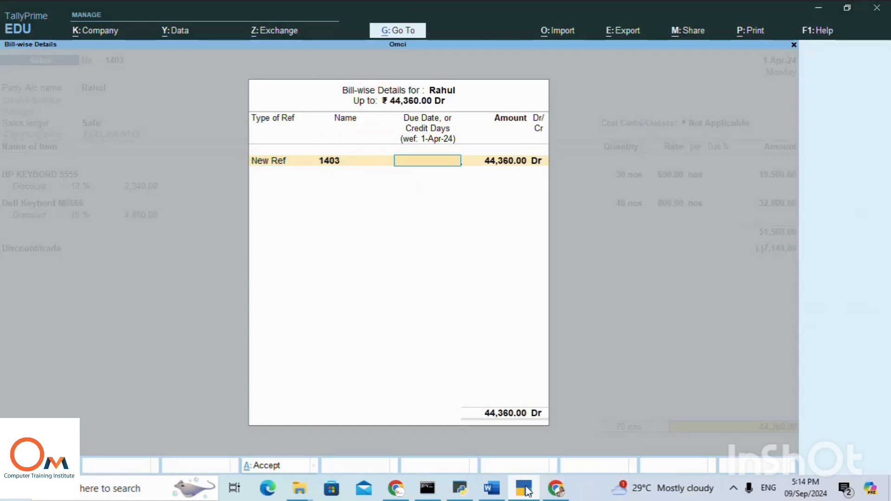
pyautogui.write('30 day')
pyautogui.press('Return')
pyautogui.press('Return')
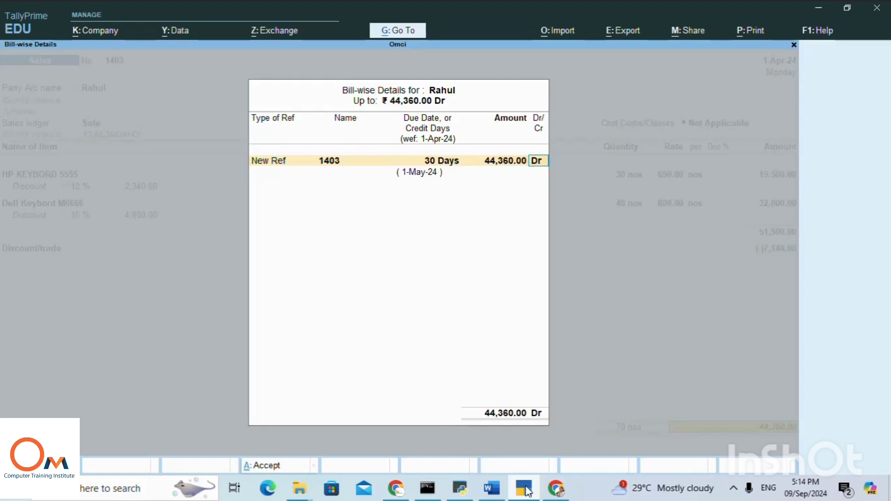
pyautogui.press('Return')
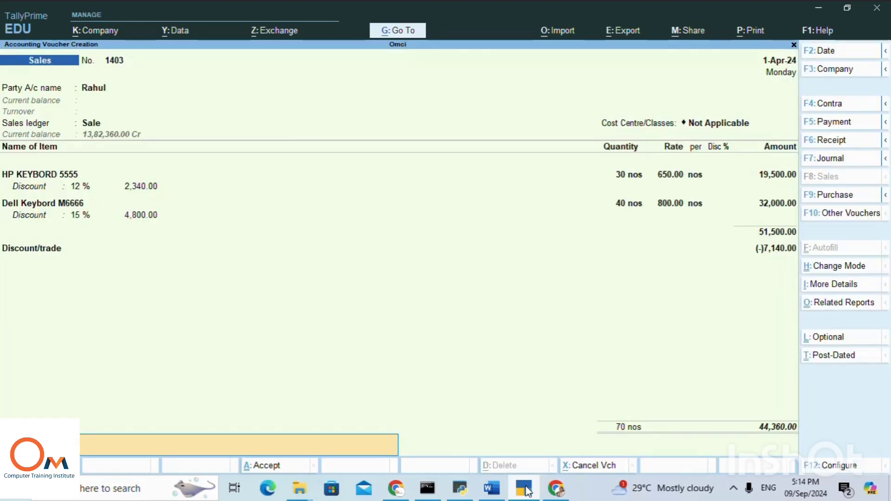
pyautogui.press('Return')
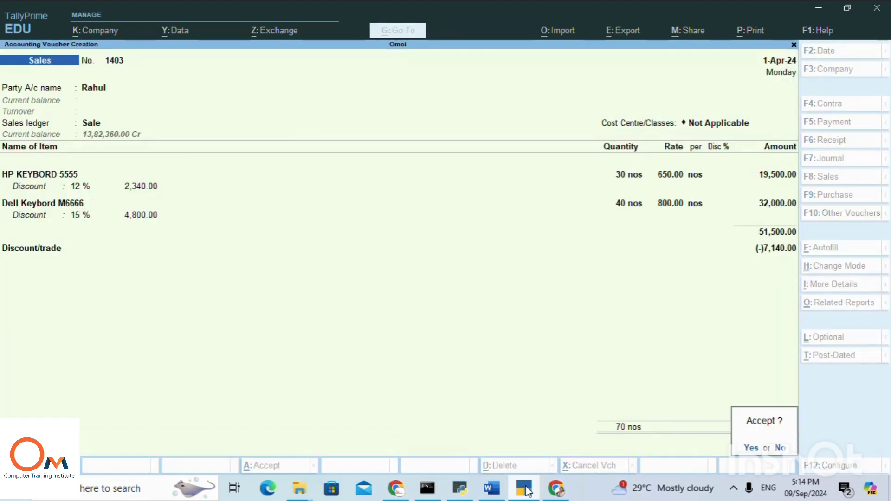
pyautogui.press('Return')
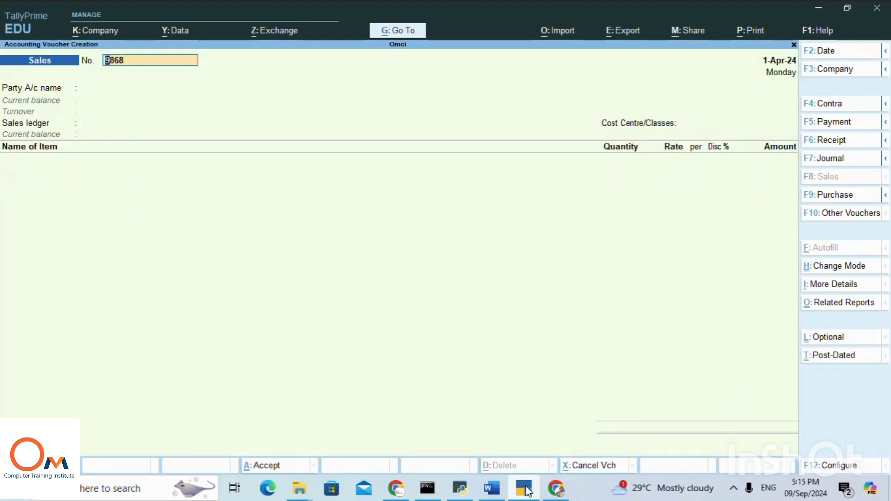
# - Check the Word notes for the next sale transaction and set the new Sales voucher's number to 1404 in TallyPrime
pyautogui.click(491, 487)
pyautogui.scroll(-1, 344, 300)
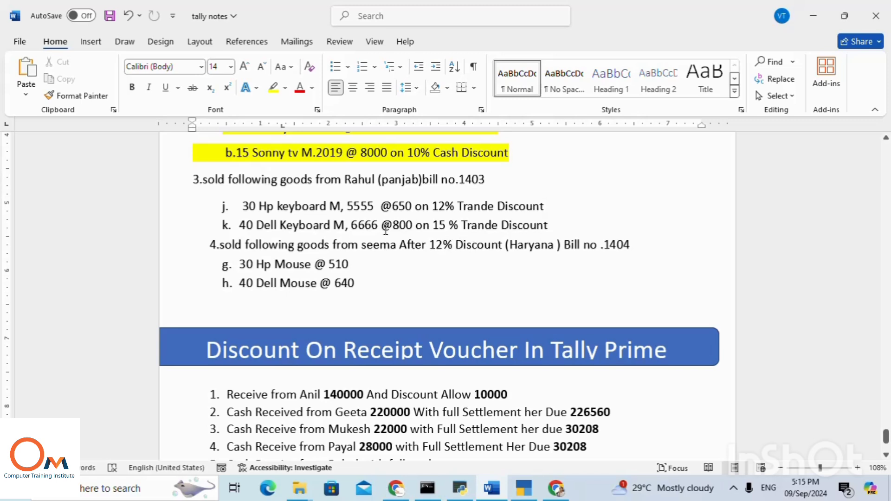
pyautogui.click(529, 492)
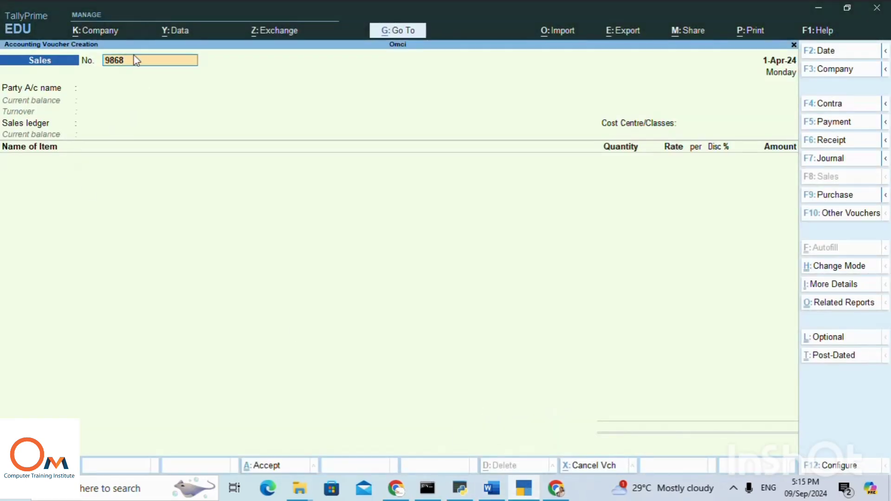
pyautogui.press('Delete')
pyautogui.press('Delete')
pyautogui.press('BackSpace')
pyautogui.press('BackSpace')
pyautogui.write('10')
pyautogui.press('BackSpace')
pyautogui.write('404')
pyautogui.press('Return')
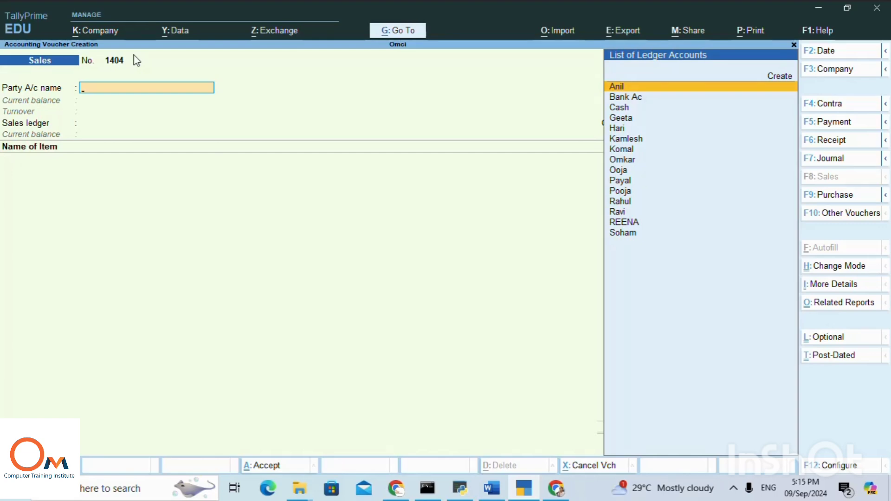
# - Create a party ledger with the new customer's name under Sundry Debtors, keeping all default details
pyautogui.write('S')
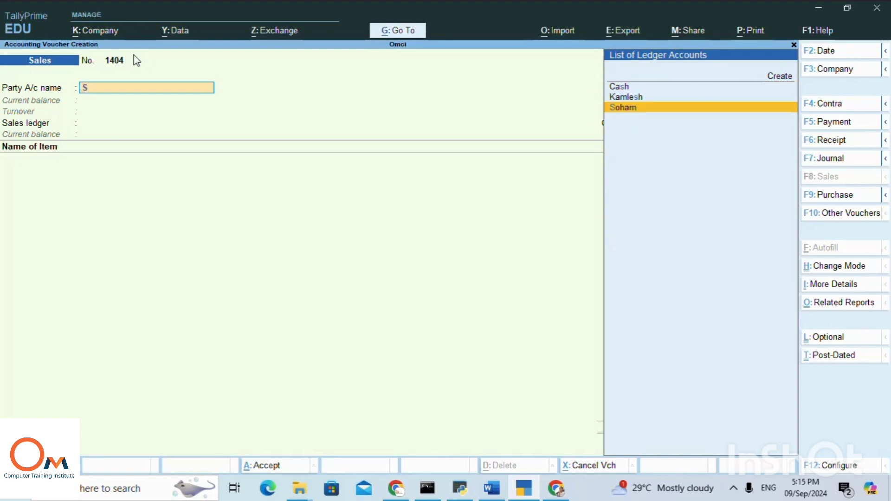
pyautogui.hotkey('alt', 'c')
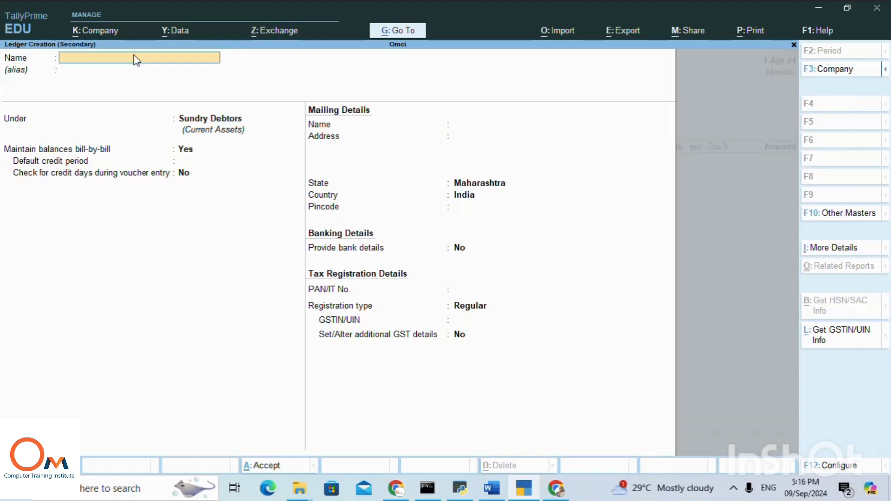
pyautogui.write('Seema')
pyautogui.press('Return')
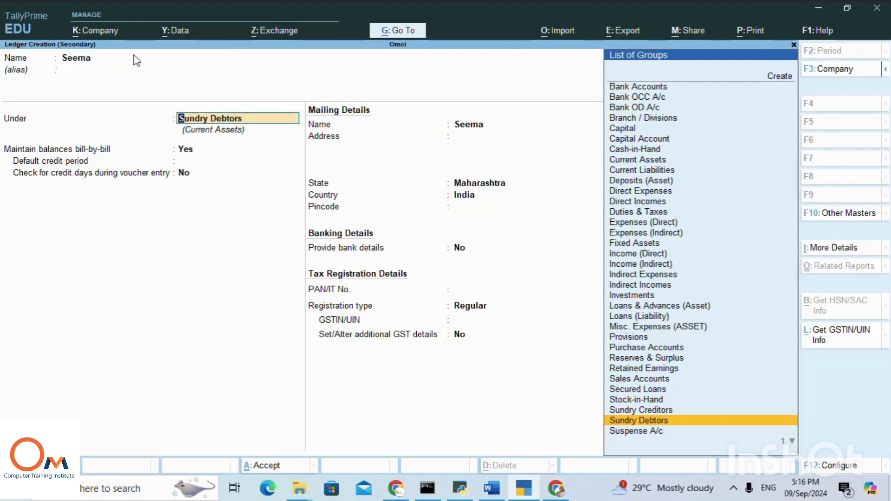
pyautogui.press('Return')
pyautogui.press('Return')
pyautogui.press('Return')
pyautogui.press('Return')
pyautogui.press('Return')
pyautogui.press('Return')
pyautogui.press('Return')
pyautogui.press('Return')
pyautogui.press('Return')
pyautogui.press('Return')
pyautogui.press('Return')
pyautogui.press('Return')
pyautogui.press('Return')
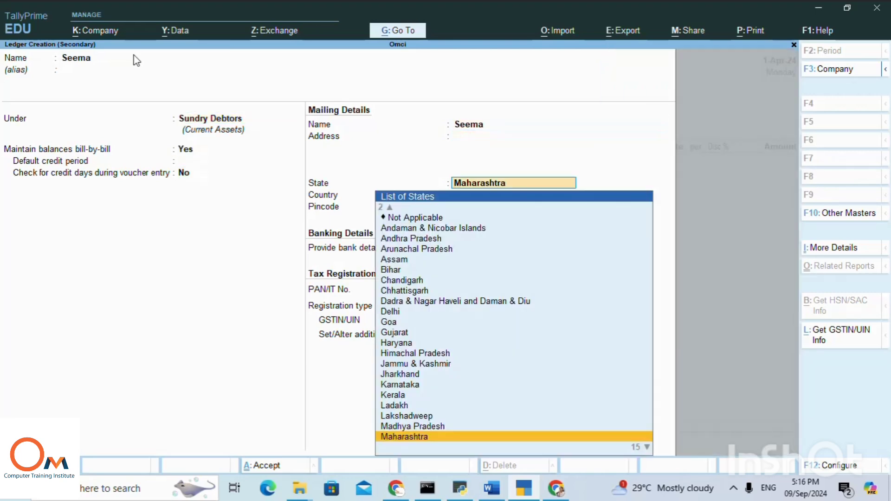
pyautogui.press('Return')
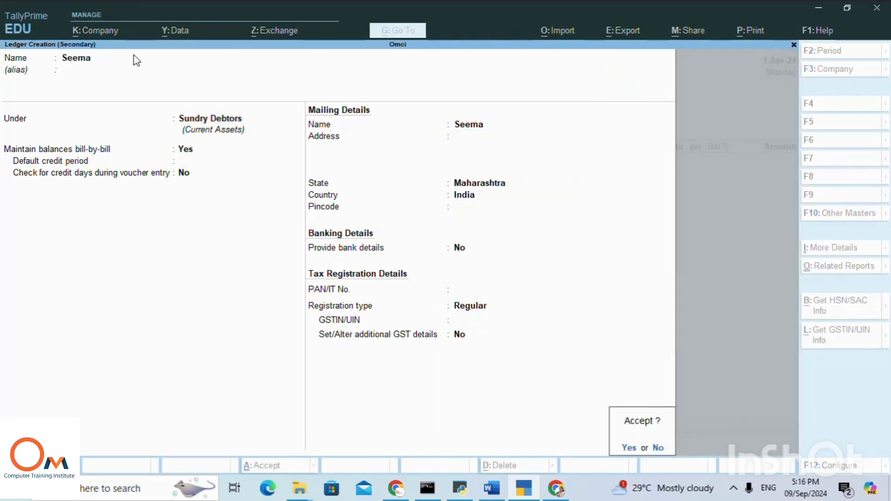
pyautogui.press('Return')
# - Set the buyer's state to Haryana in the party details and choose Sale as the sales ledger
pyautogui.press('Return')
pyautogui.press('Return')
pyautogui.press('Return')
pyautogui.press('Return')
pyautogui.press('Return')
pyautogui.press('Return')
pyautogui.press('Return')
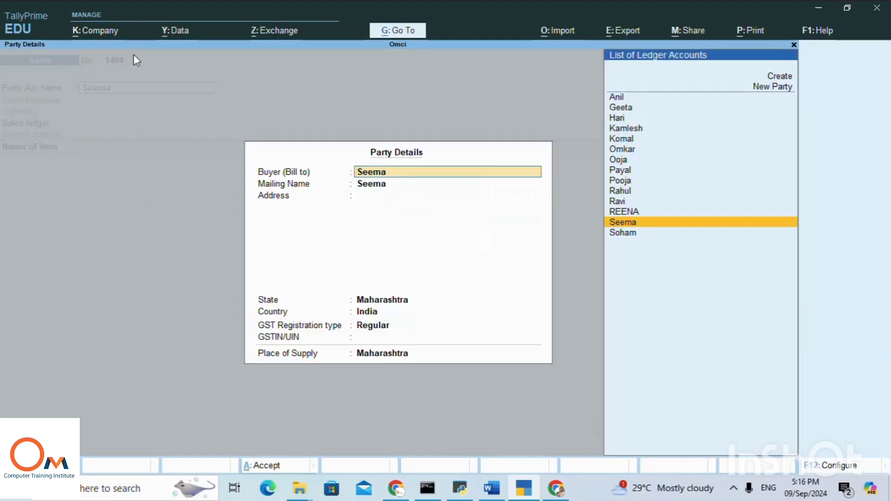
pyautogui.press('Return')
pyautogui.press('Return')
pyautogui.press('Return')
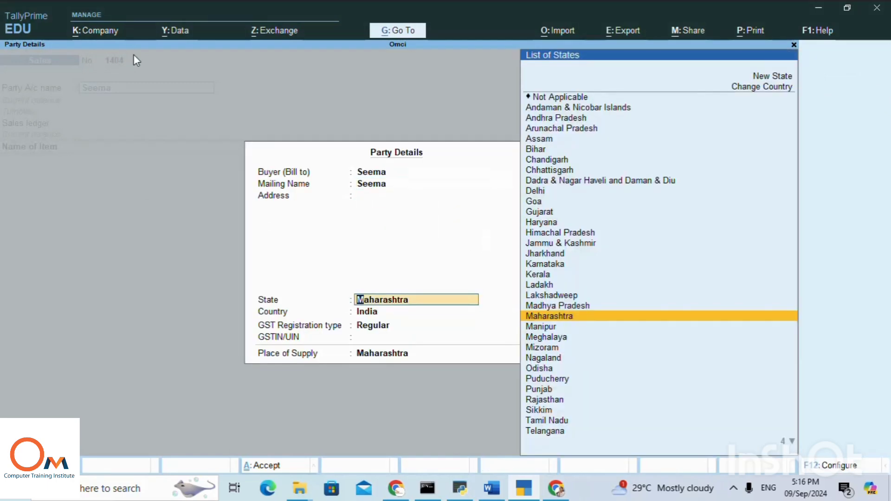
pyautogui.write('H')
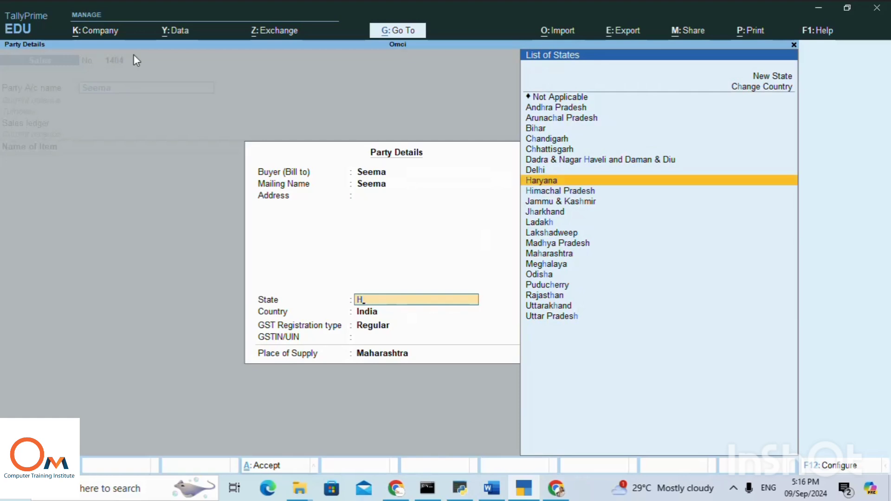
pyautogui.press('Return')
pyautogui.press('Return')
pyautogui.press('Return')
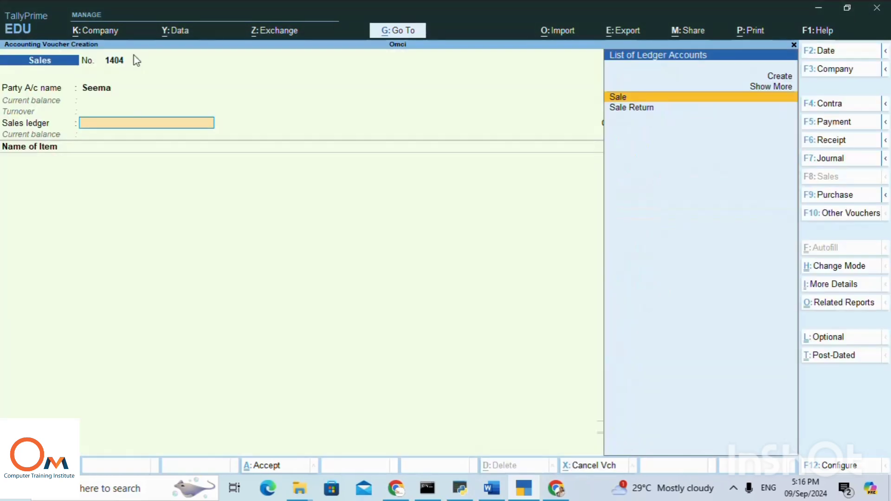
pyautogui.press('Return')
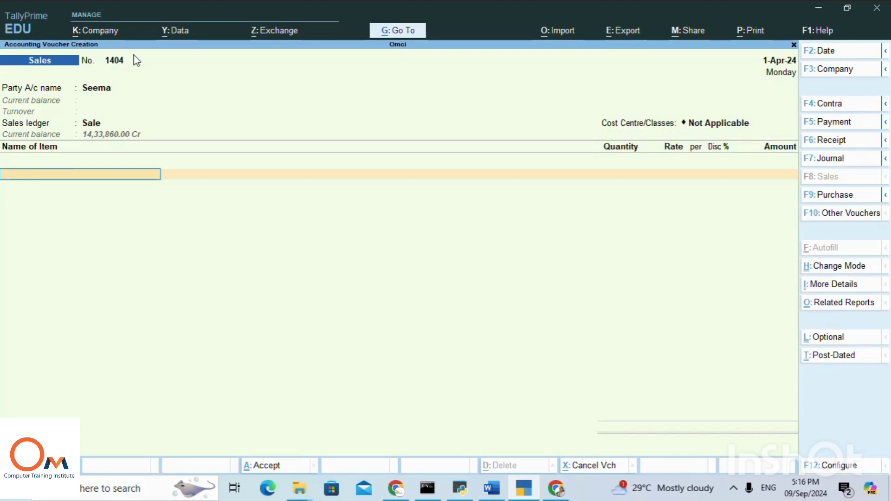
# - Add Hp Mouse as the first stock item without a description, checking the Word notes for its quantity and rate
pyautogui.write('Hp')
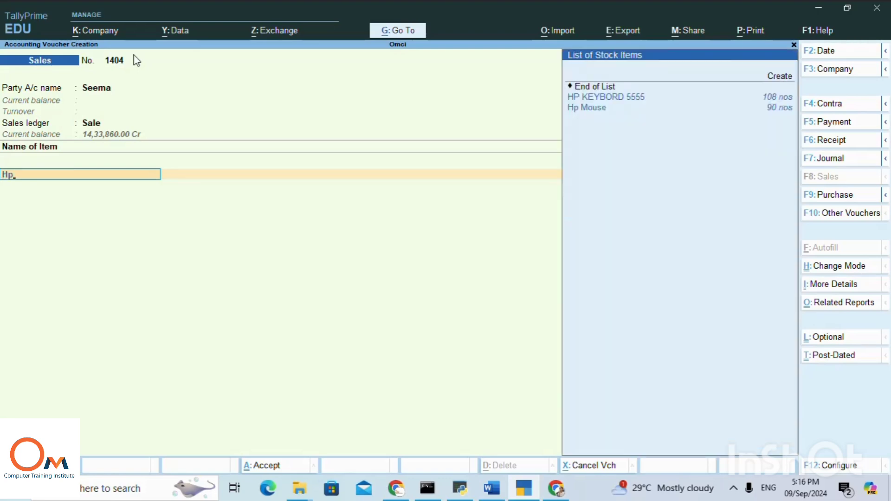
pyautogui.press('Down')
pyautogui.press('Return')
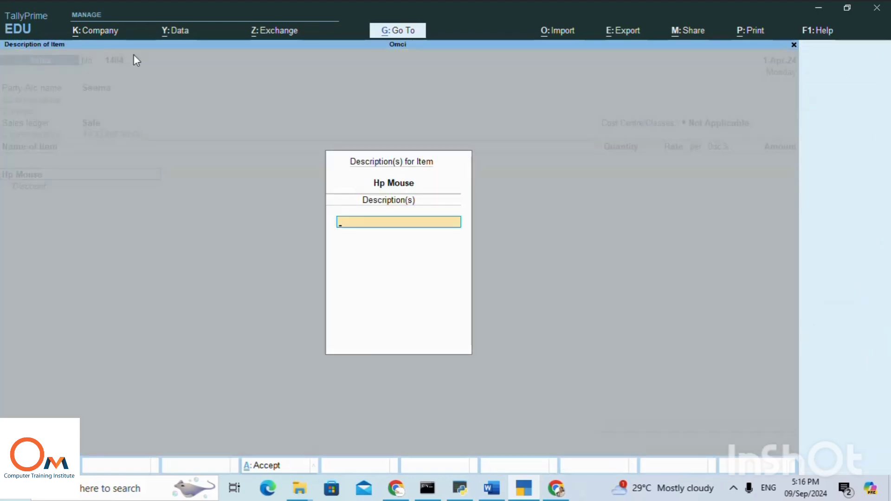
pyautogui.click(492, 488)
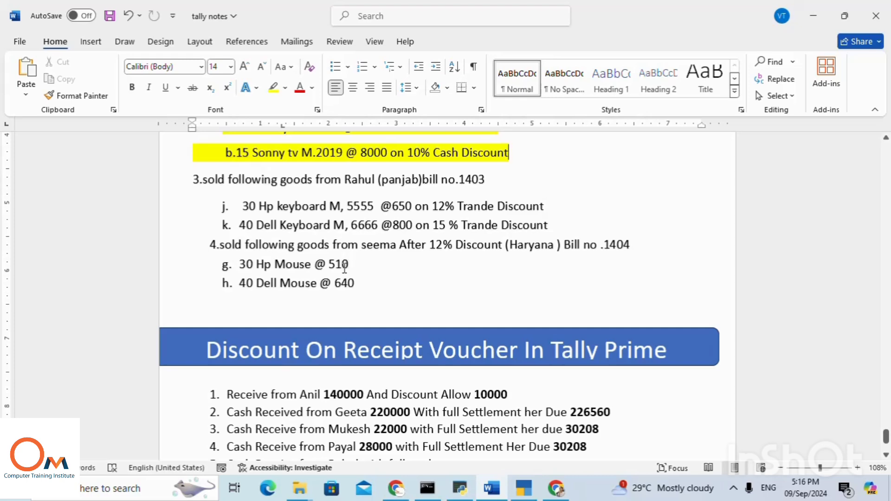
pyautogui.click(523, 492)
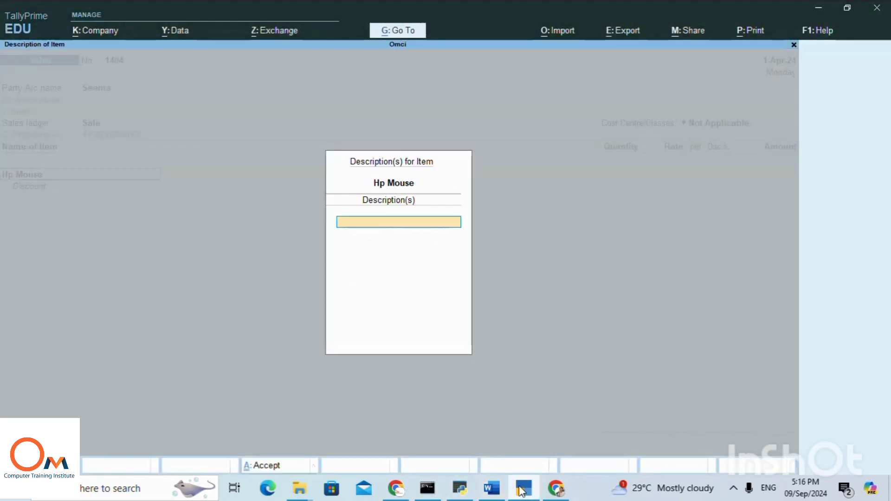
pyautogui.press('Return')
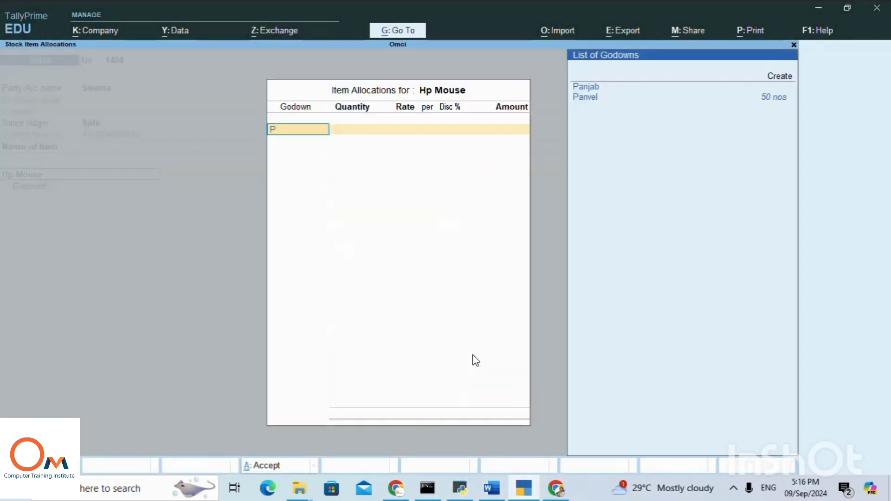
# - Allocate 30 nos of Hp Mouse from the Panvel godown at a rate of 510, leaving the discounts empty
pyautogui.write('P')
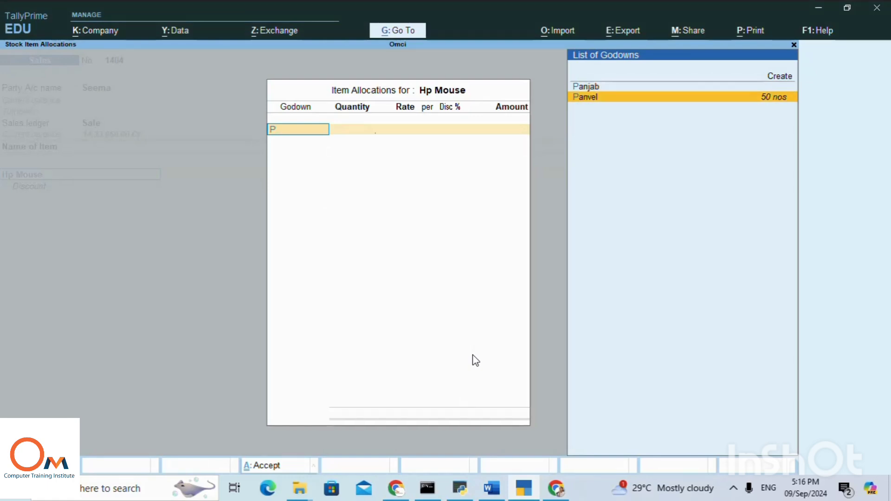
pyautogui.press('Return')
pyautogui.write('30')
pyautogui.press('Return')
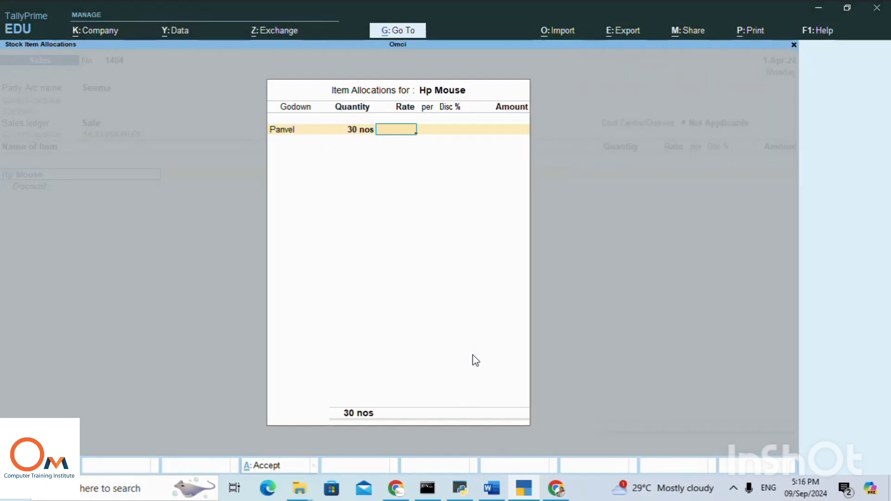
pyautogui.write('510')
pyautogui.press('Return')
pyautogui.press('Return')
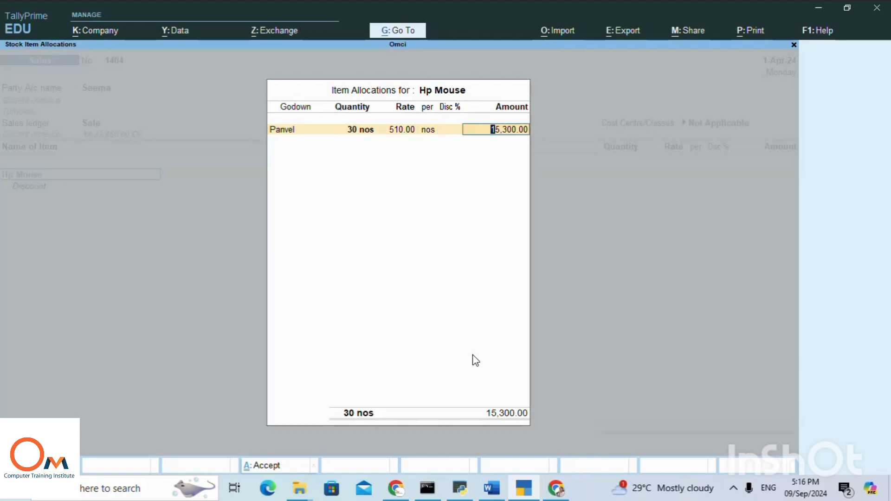
pyautogui.press('Return')
pyautogui.press('Return')
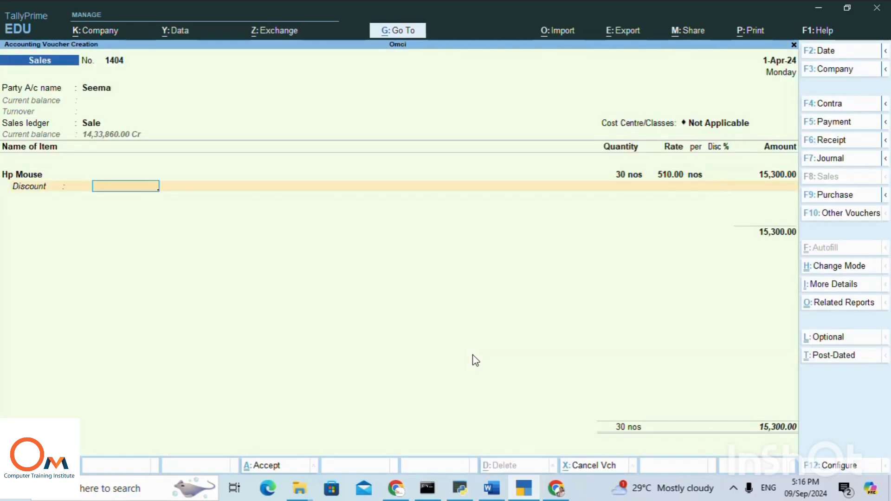
pyautogui.press('Return')
# - Add Dell Mouse as the second stock item without a description and choose Panvel as its godown
pyautogui.write('D')
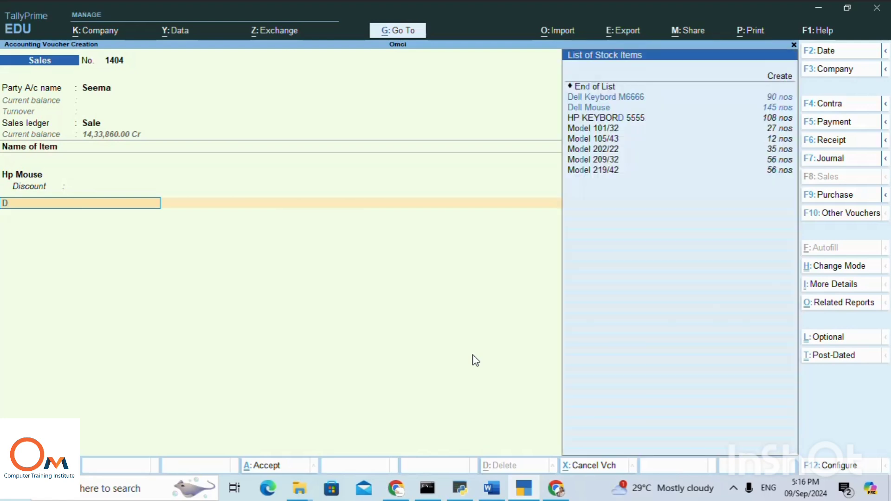
pyautogui.press('Down')
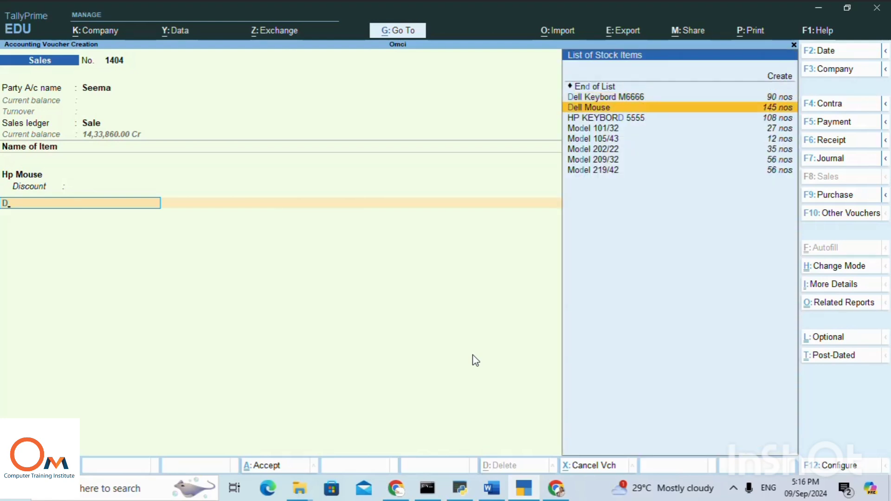
pyautogui.press('Return')
pyautogui.press('Return')
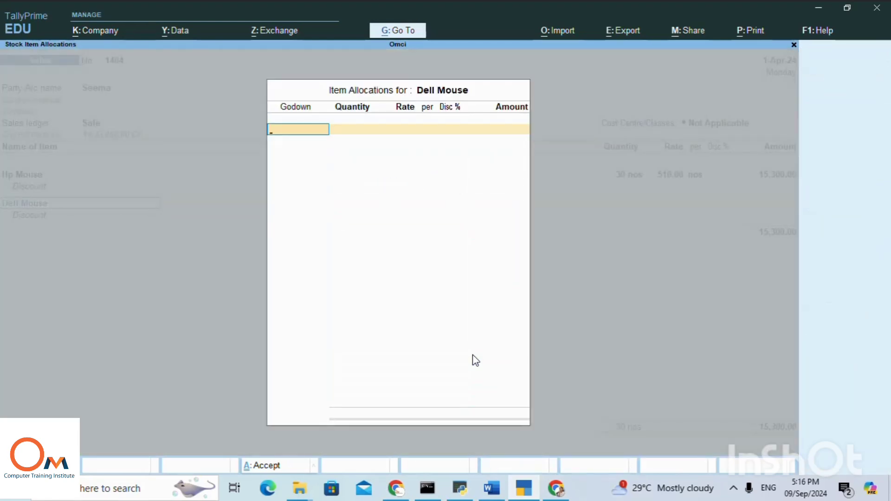
pyautogui.write('P')
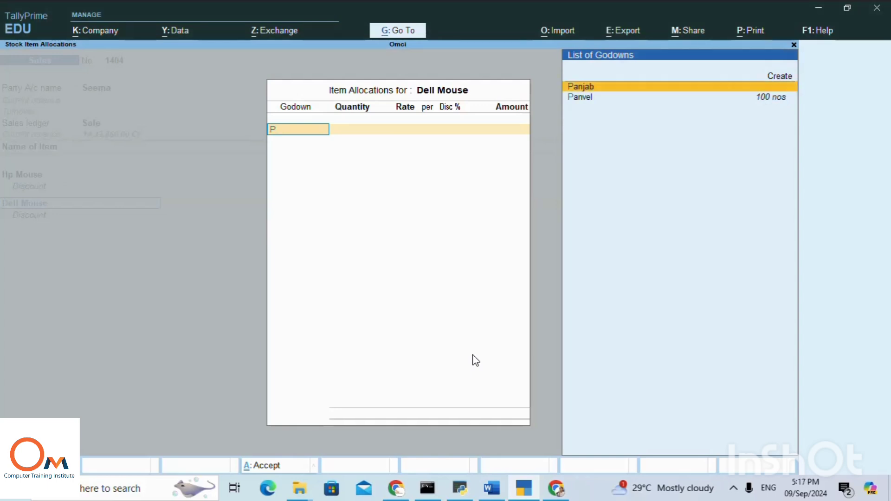
pyautogui.press('Down')
pyautogui.press('Return')
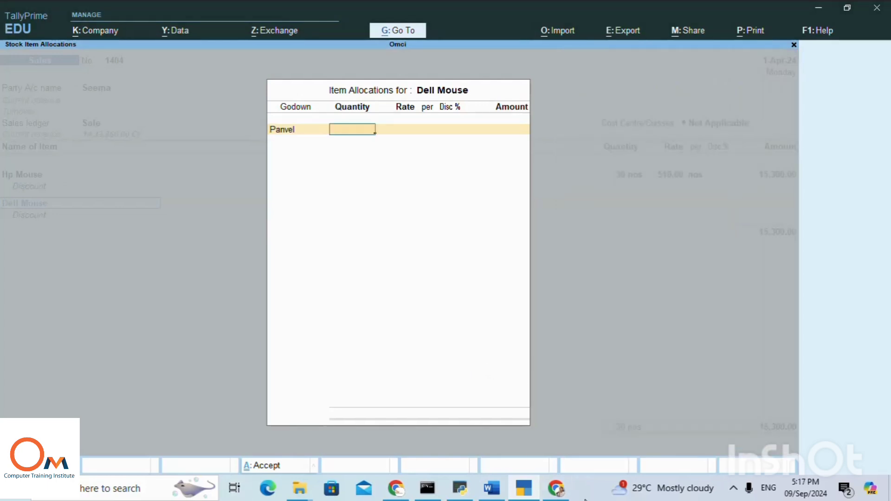
# - Check the Word notes for the Dell Mouse quantity and set it to 40 nos in TallyPrime
pyautogui.click(506, 486)
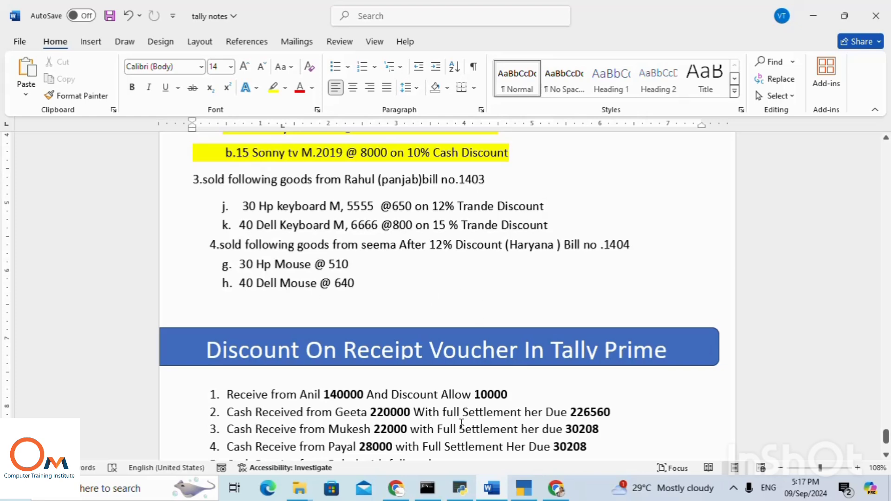
pyautogui.click(524, 488)
pyautogui.write('40')
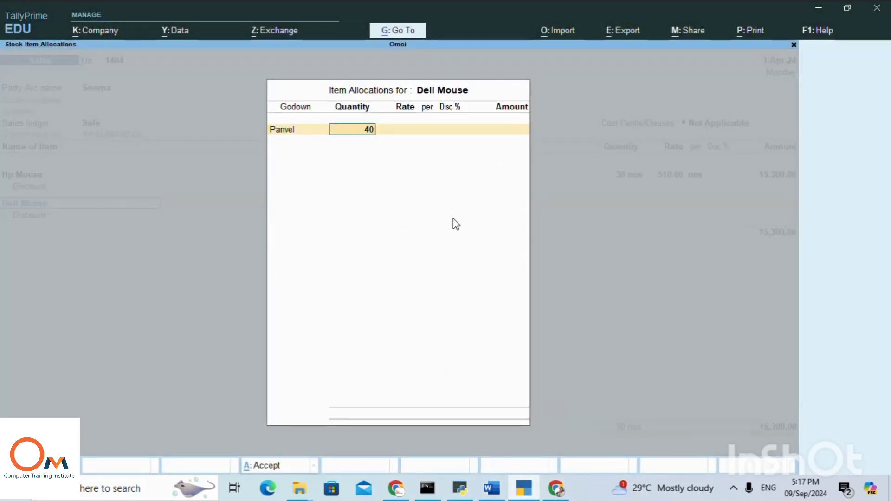
pyautogui.press('Return')
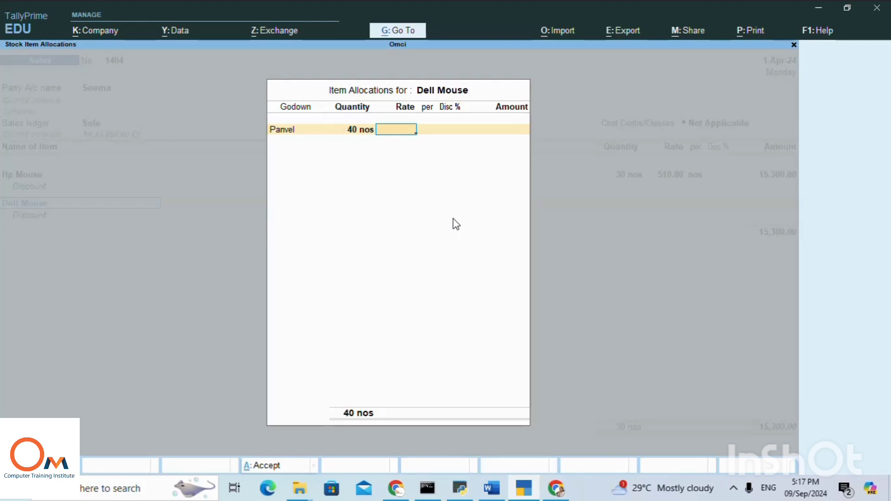
# - Look up the Dell Mouse rate in the Word notes and set it to 640 in TallyPrime, leaving the discounts empty
pyautogui.click(493, 490)
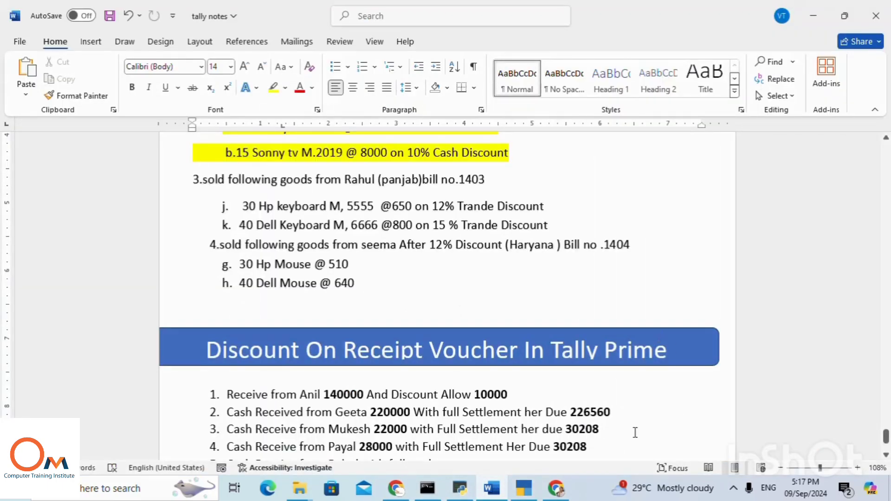
pyautogui.click(523, 492)
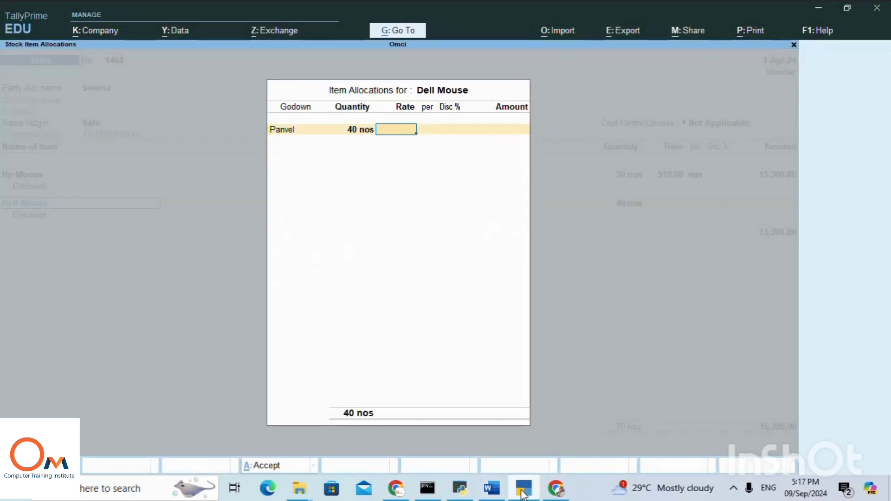
pyautogui.write('640')
pyautogui.press('Return')
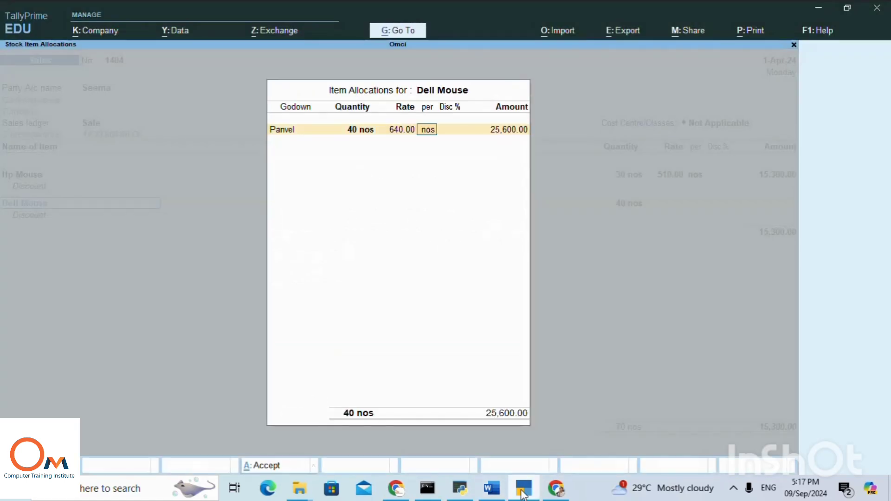
pyautogui.press('Return')
pyautogui.press('Return')
pyautogui.press('Return')
pyautogui.press('Return')
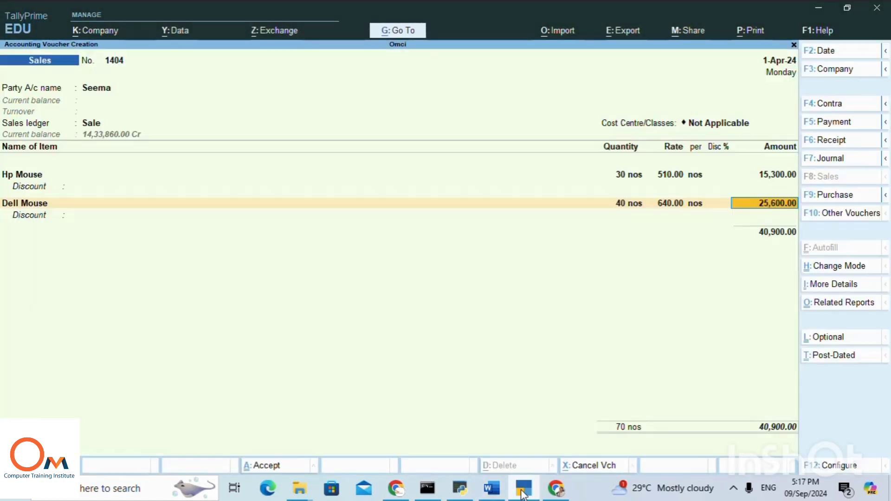
pyautogui.press('Return')
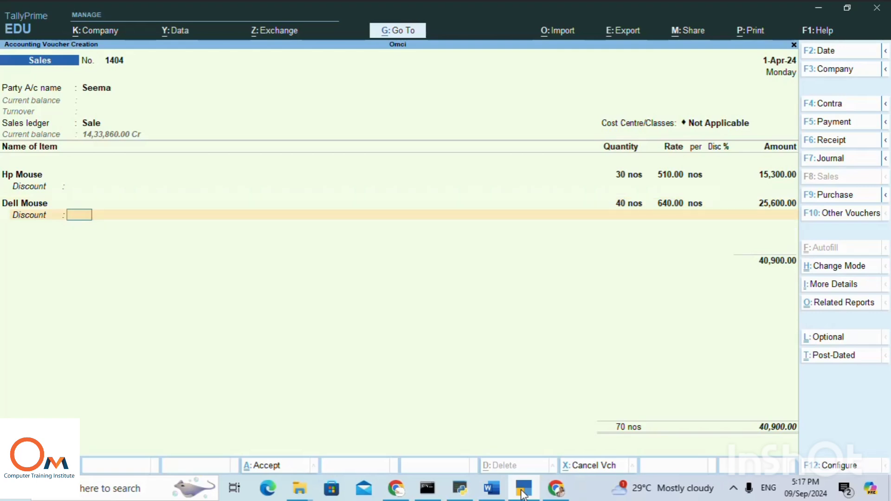
pyautogui.press('Return')
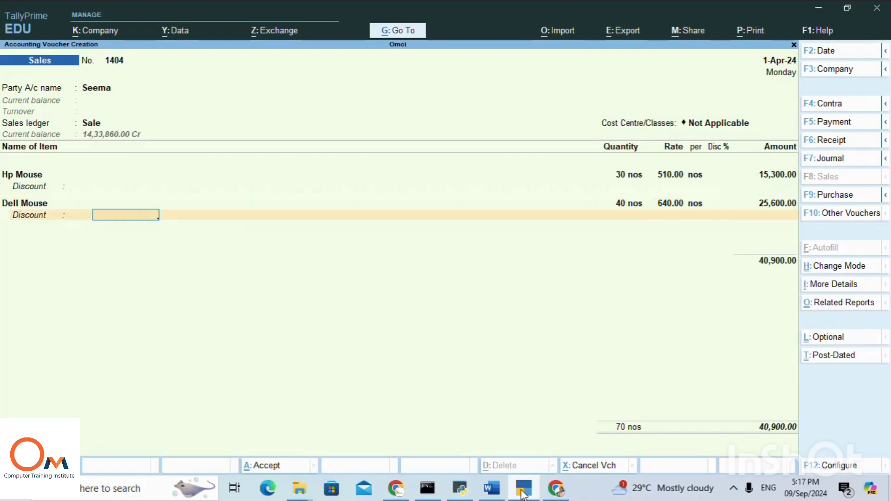
pyautogui.press('Return')
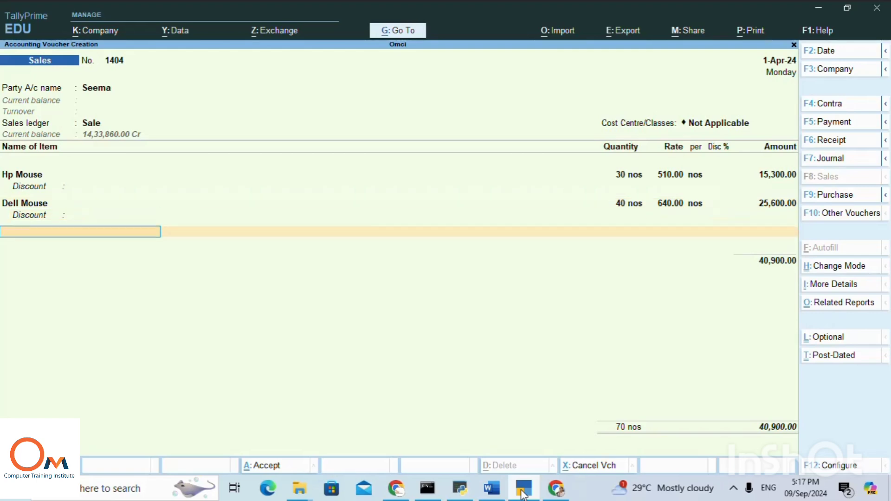
# - End the stock item list and add the IGST ledger at 12% to the Sales voucher
pyautogui.press('Return')
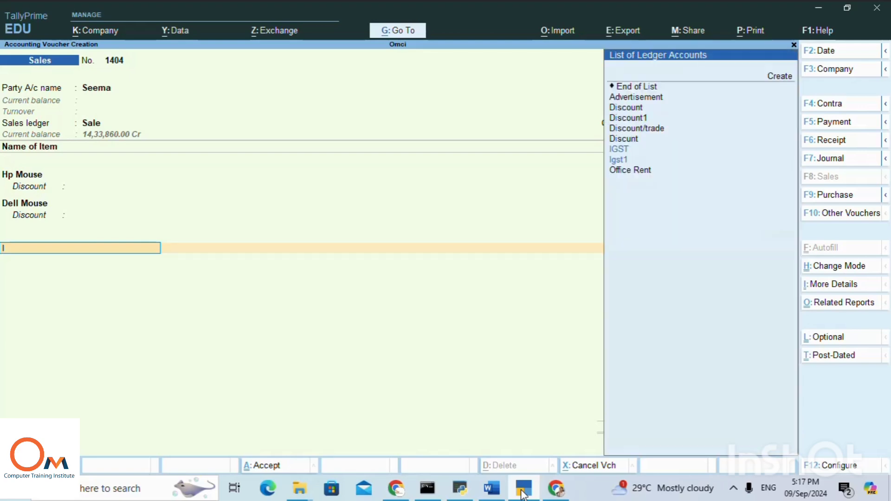
pyautogui.press('Down')
pyautogui.press('Down')
pyautogui.press('Down')
pyautogui.press('Down')
pyautogui.press('Down')
pyautogui.press('Down')
pyautogui.press('Down')
pyautogui.press('Up')
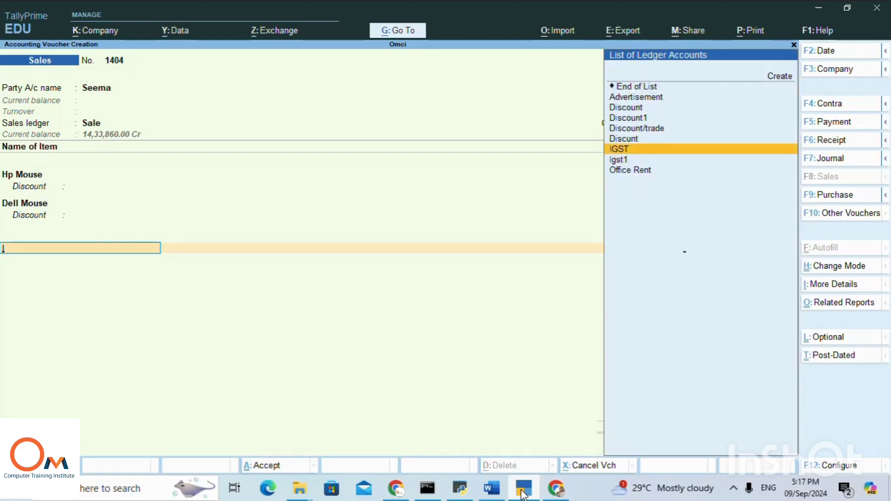
pyautogui.press('Return')
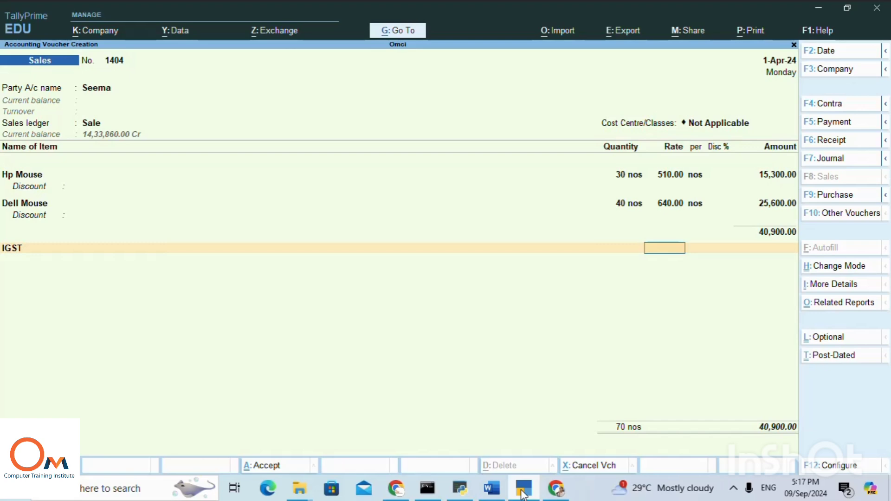
pyautogui.write('12')
pyautogui.press('Return')
pyautogui.press('Return')
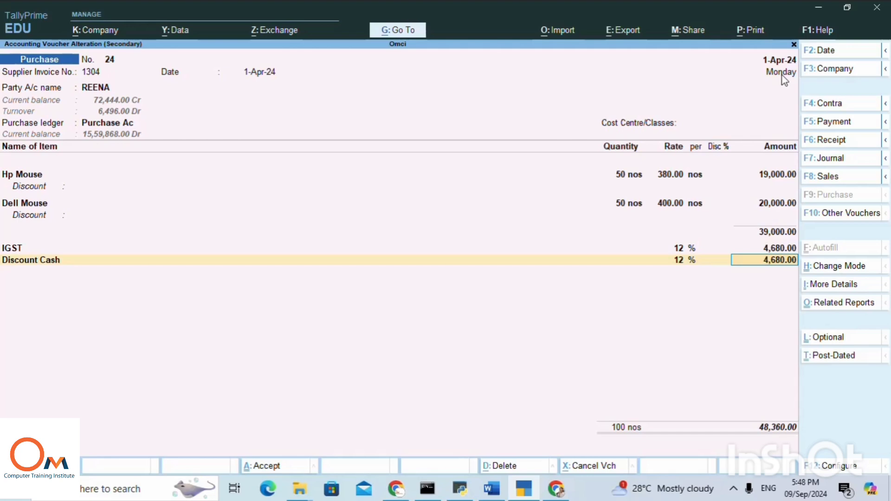
# - In Purchase voucher 24, change the Discount Cash rate to (-)12% so it is deducted from the total
pyautogui.click(680, 260)
pyautogui.hotkey('shift', 'Tab')
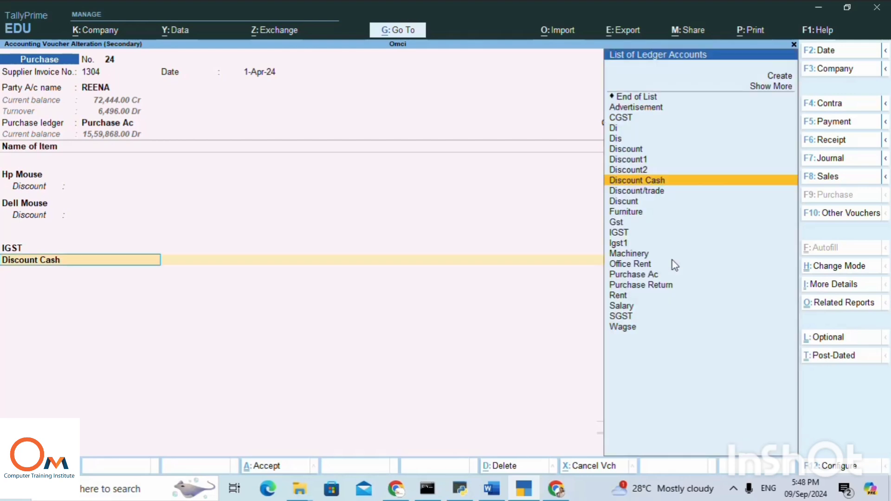
pyautogui.press('Return')
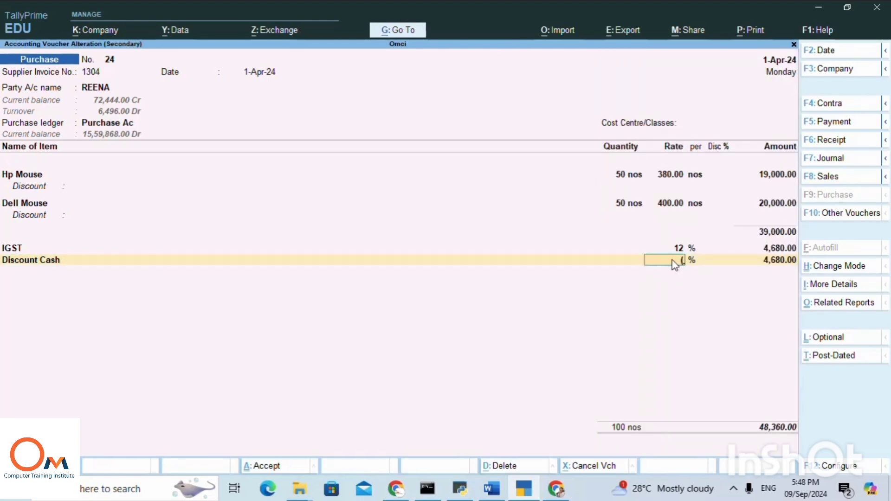
pyautogui.write('(-)12')
pyautogui.press('Return')
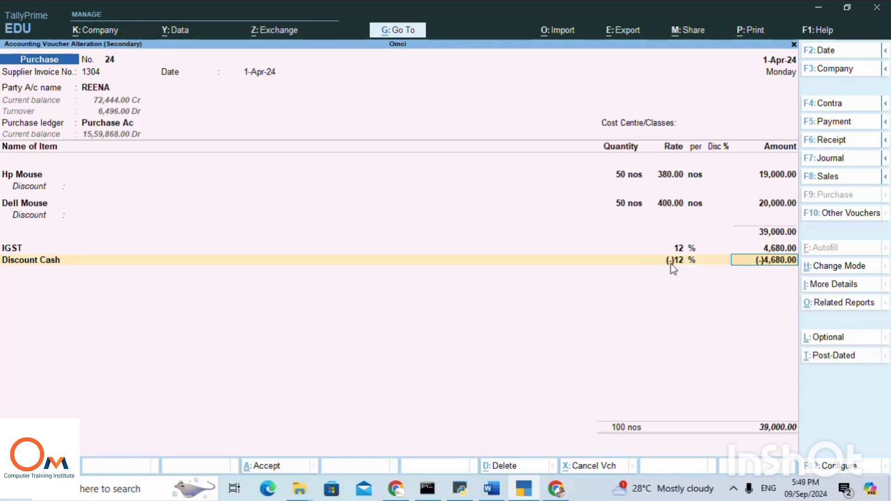
pyautogui.press('Return')
pyautogui.press('Return')
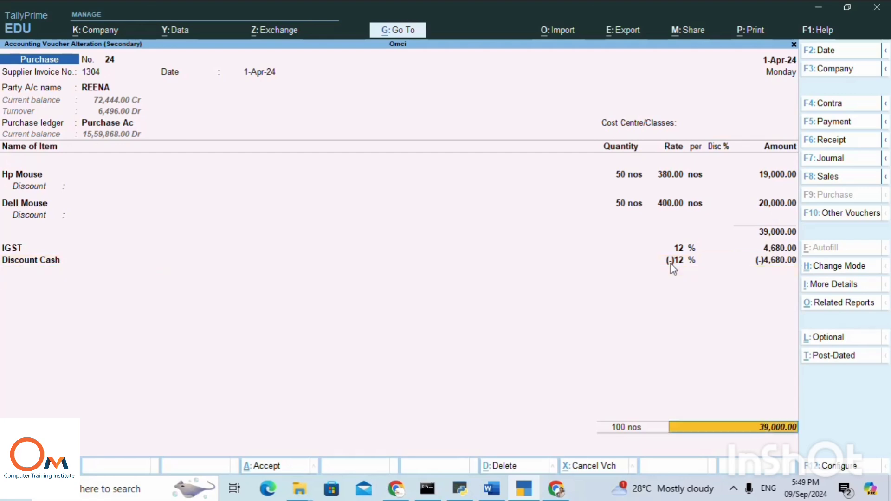
# - Keep the bill-wise details as New Ref 1304 with 20 credit days, leave the narration empty, and save the altered Purchase voucher
pyautogui.press('Return')
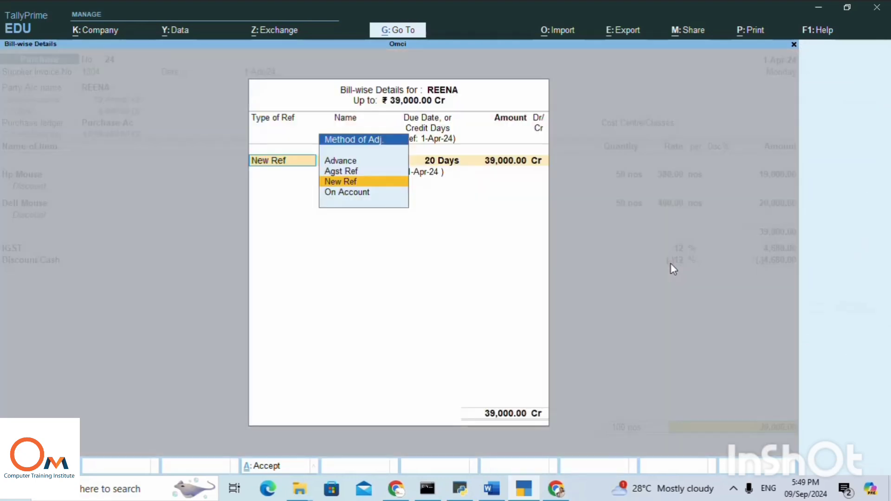
pyautogui.press('Return')
pyautogui.press('Return')
pyautogui.press('Return')
pyautogui.press('Return')
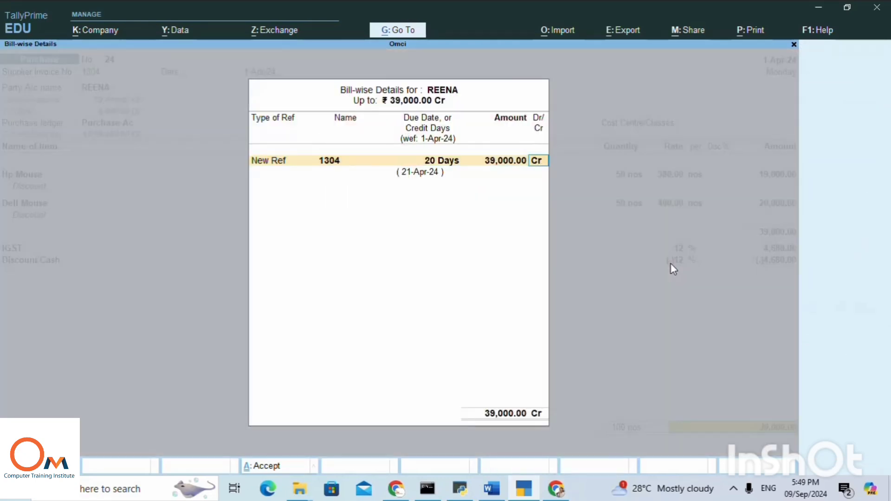
pyautogui.press('Return')
pyautogui.press('Return')
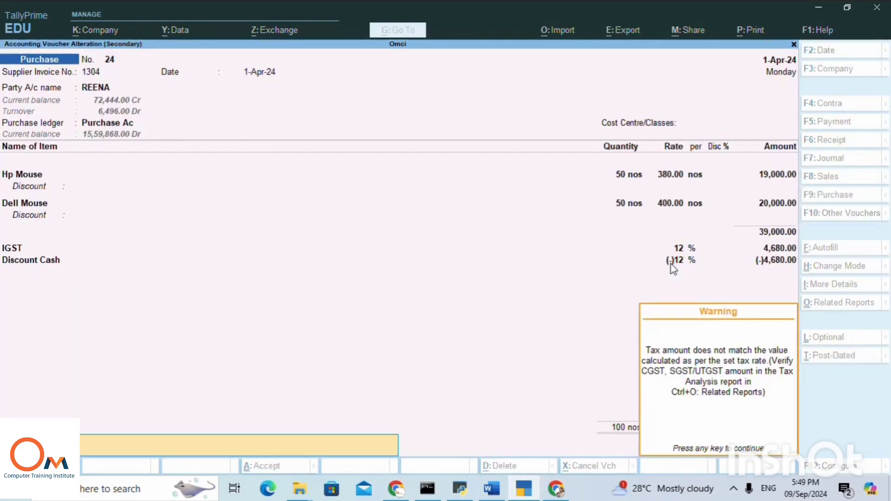
pyautogui.press('Return')
pyautogui.press('Return')
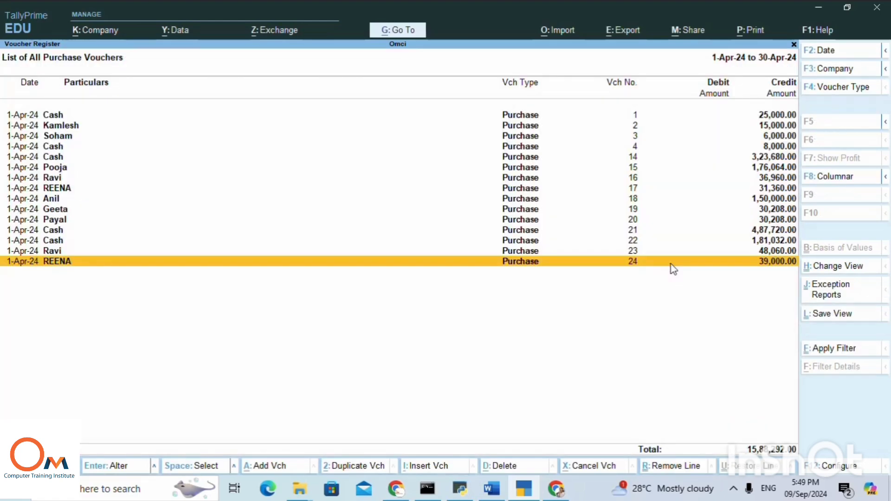